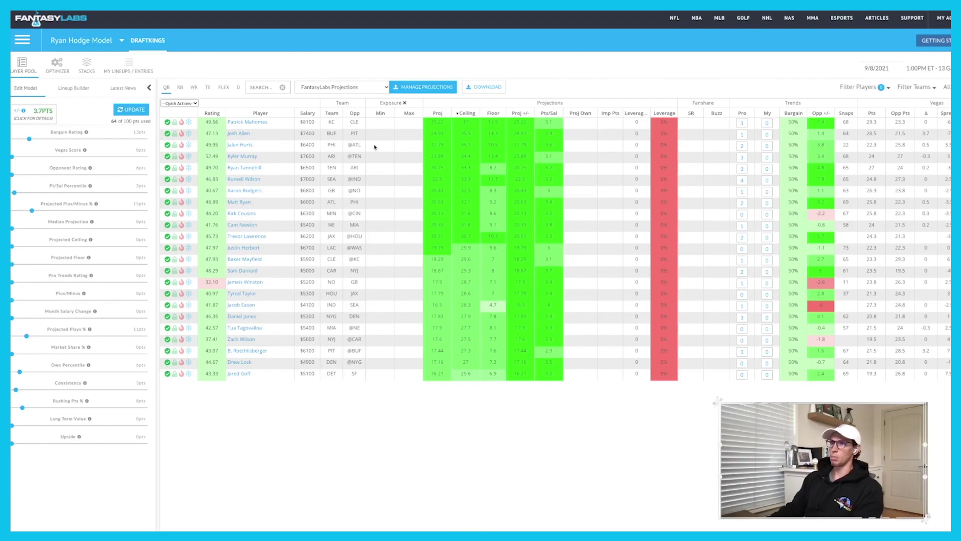
# Examine the quarterback projection, trend, Vegas and passing columns across the player pool table
pyautogui.hscroll(2, 556, 245)
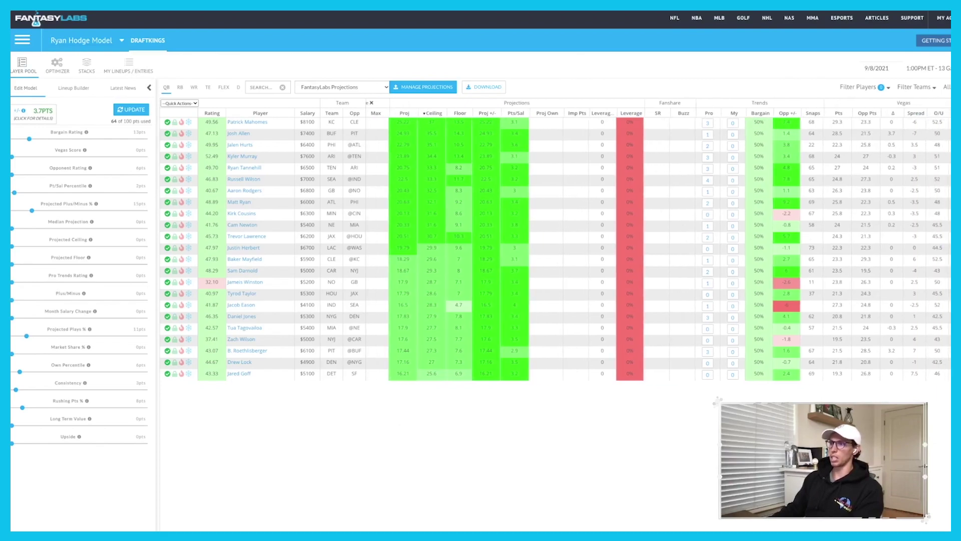
pyautogui.hscroll(3, 556, 246)
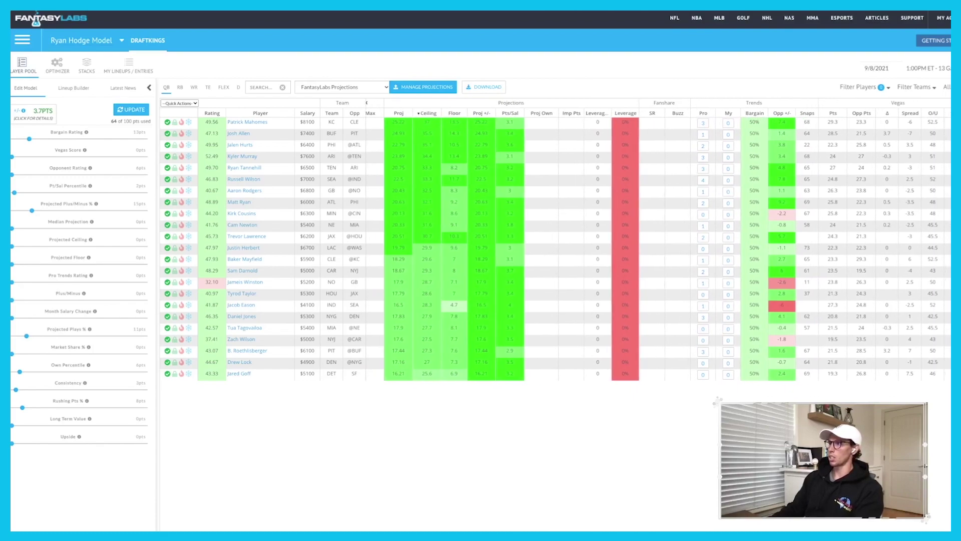
pyautogui.hscroll(10, 657, 241)
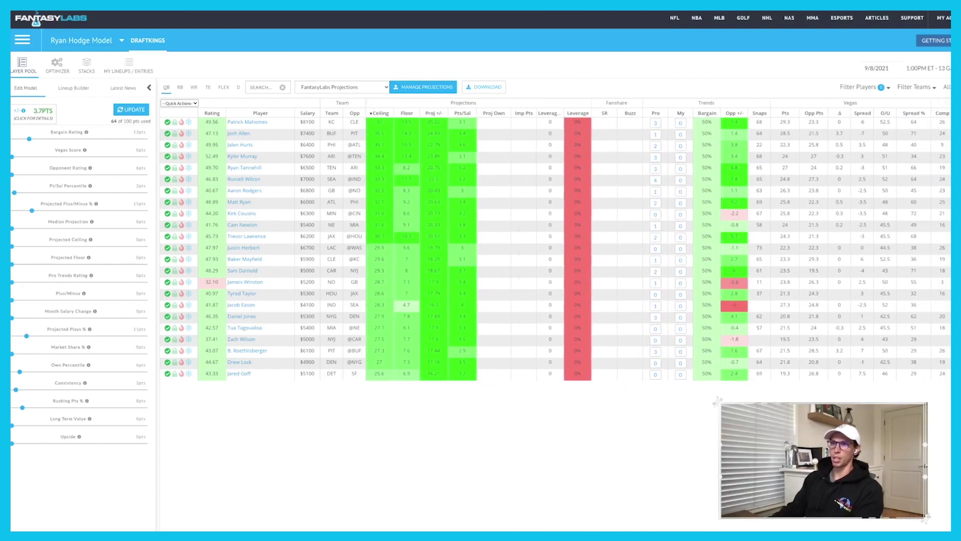
pyautogui.hscroll(15, 555, 245)
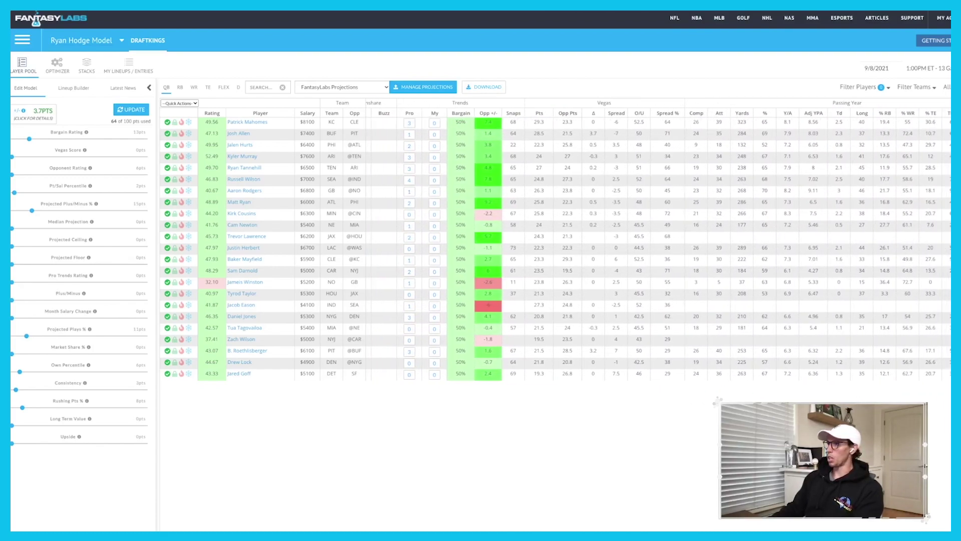
pyautogui.hscroll(5, 556, 245)
pyautogui.hscroll(-20, 556, 245)
pyautogui.hscroll(-10, 556, 246)
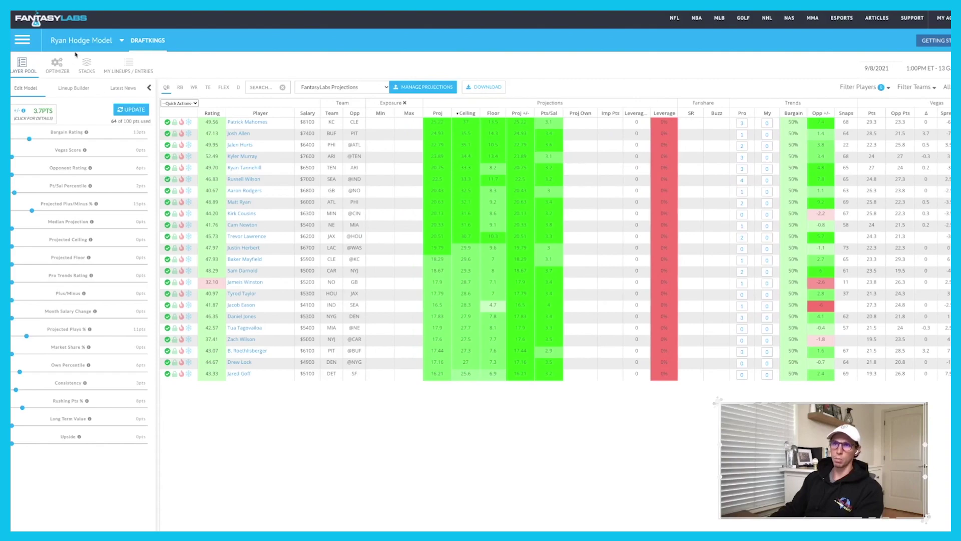
# Open the lineup optimizer's settings and clear all existing rules and values
pyautogui.click(58, 66)
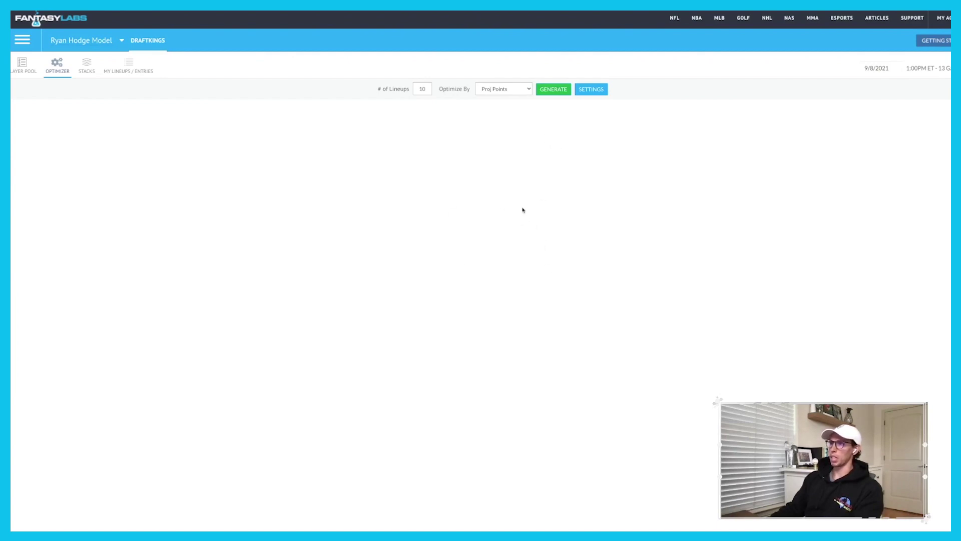
pyautogui.click(592, 89)
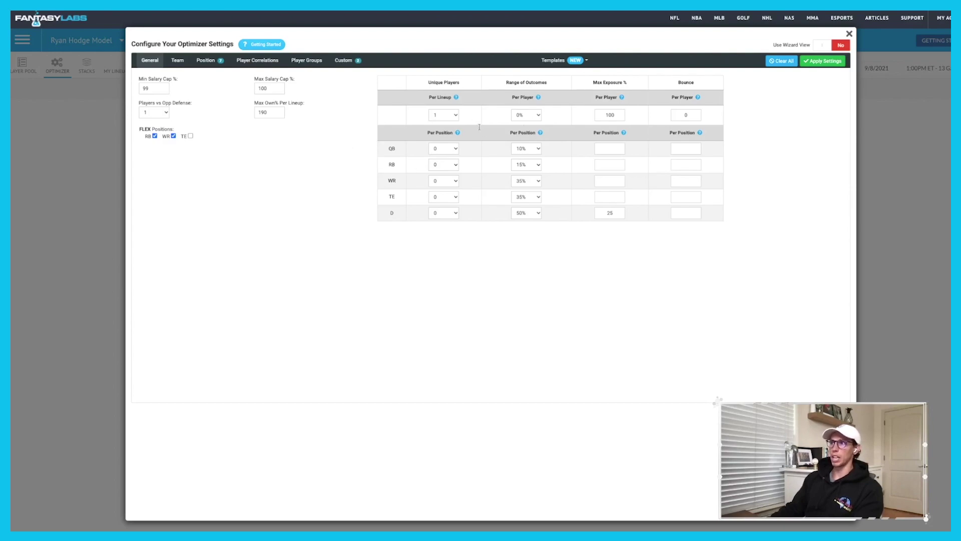
pyautogui.click(781, 61)
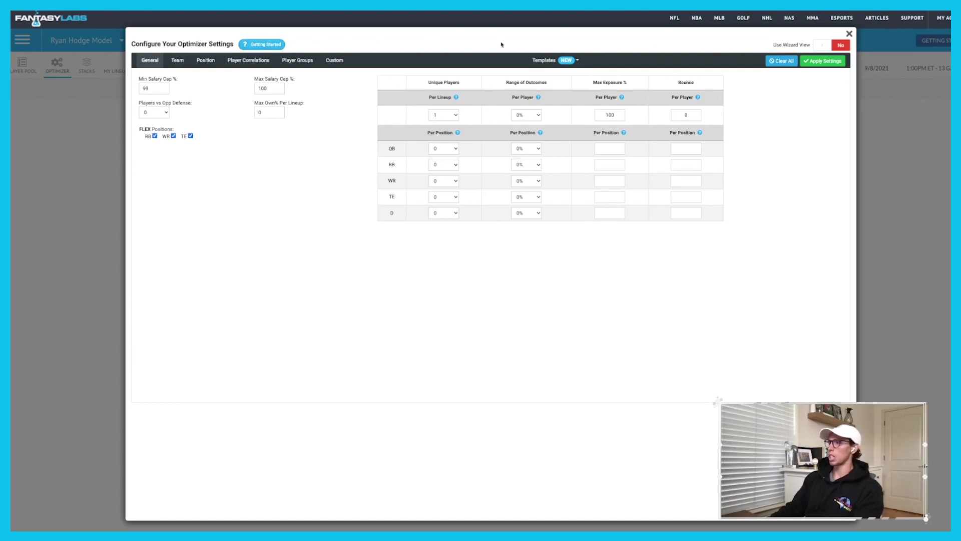
# Preview the quarterback stacking options in the settings wizard and return to the standard settings view
pyautogui.click(818, 48)
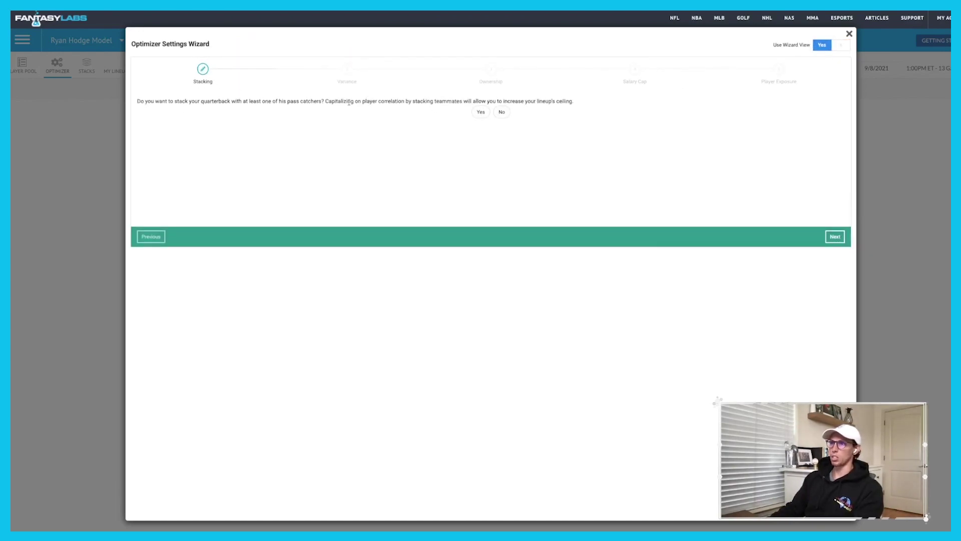
pyautogui.click(479, 113)
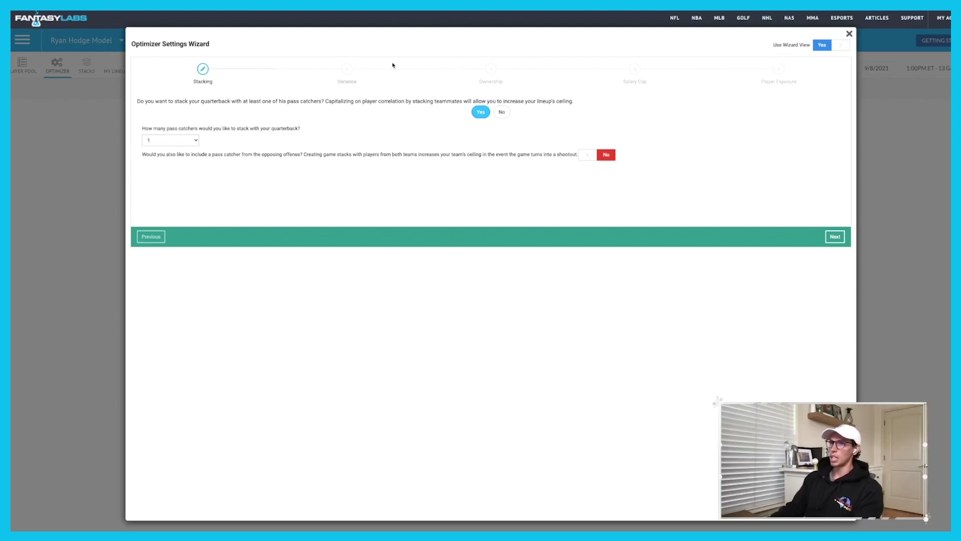
pyautogui.click(840, 45)
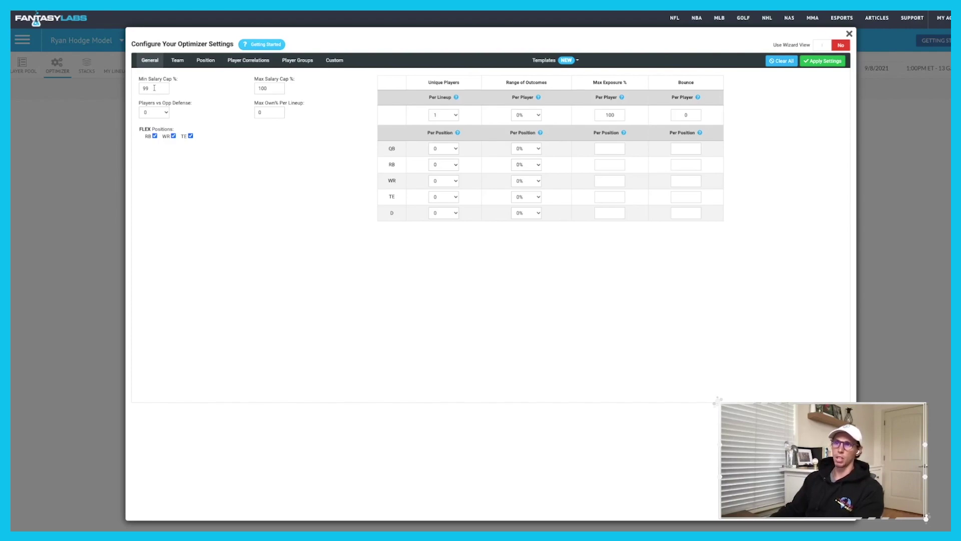
# Allow 1 player versus the opposing defense and set the maximum ownership per lineup to 200%
pyautogui.click(161, 114)
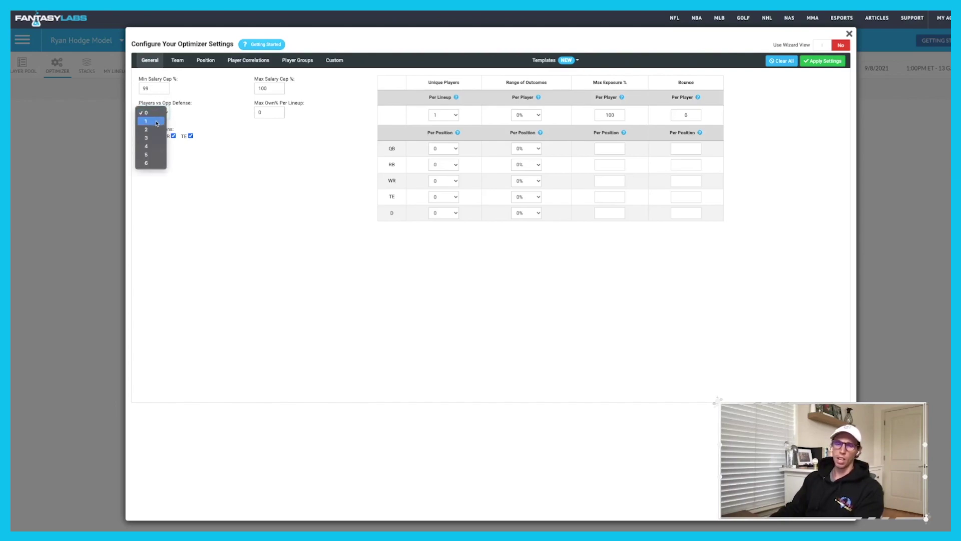
pyautogui.click(157, 121)
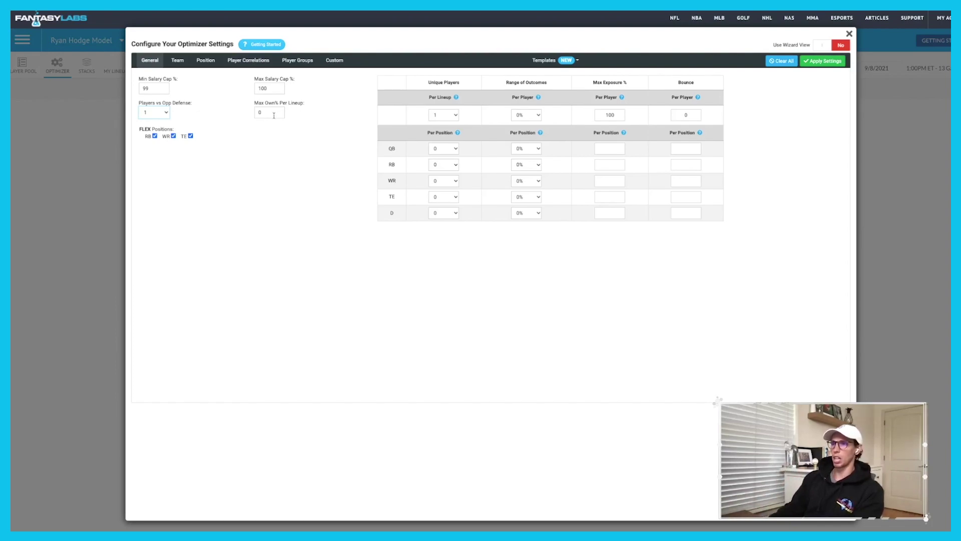
pyautogui.doubleClick(271, 115)
pyautogui.write('200')
pyautogui.click(269, 170)
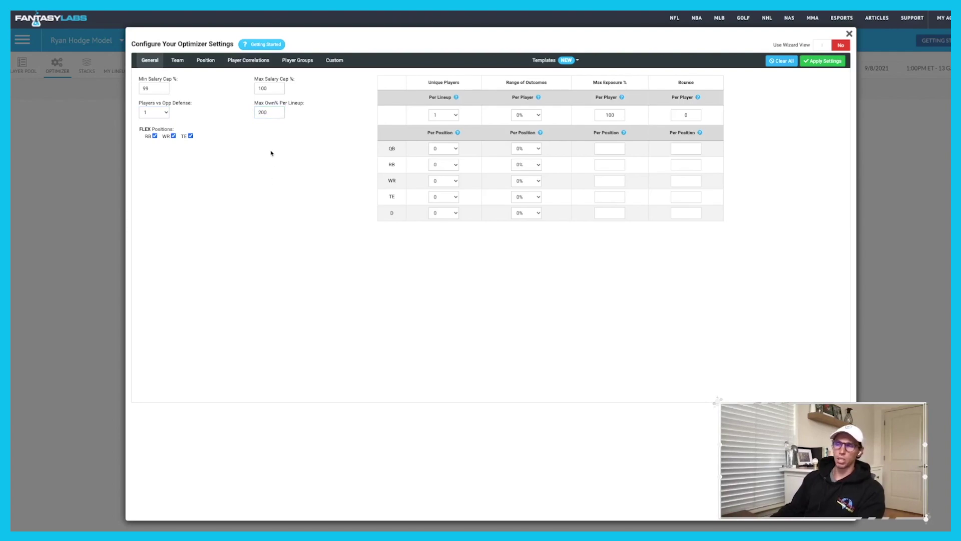
pyautogui.doubleClick(274, 113)
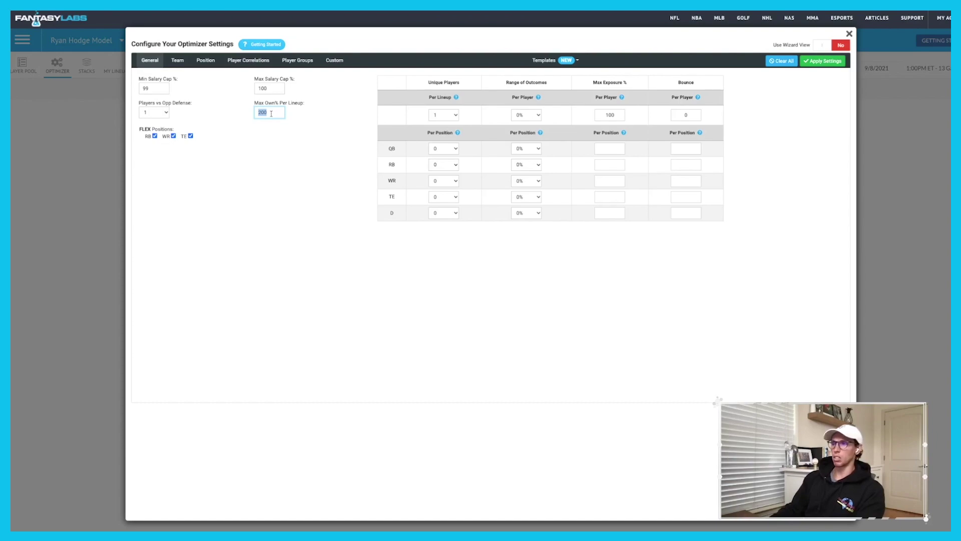
pyautogui.click(299, 178)
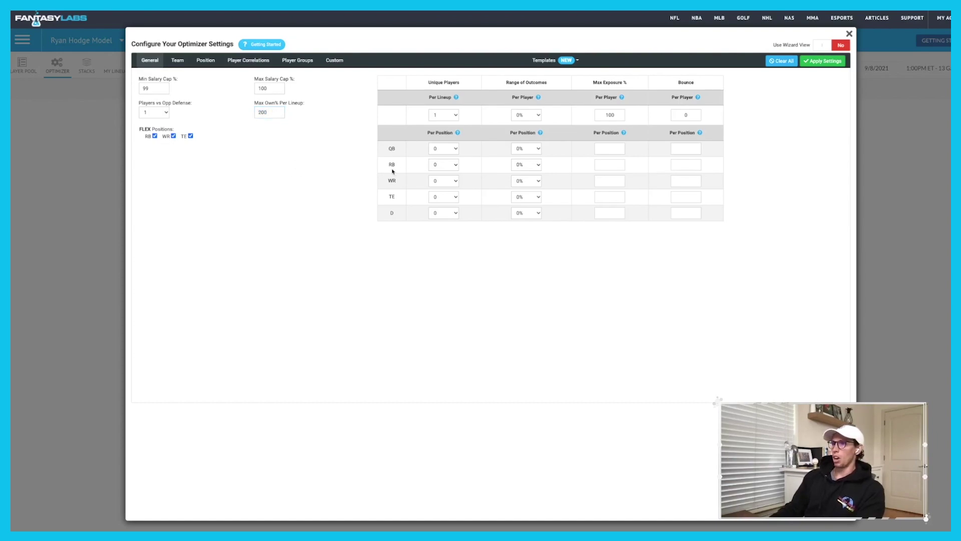
# Choose 1 as the number of unique players per lineup
pyautogui.click(438, 112)
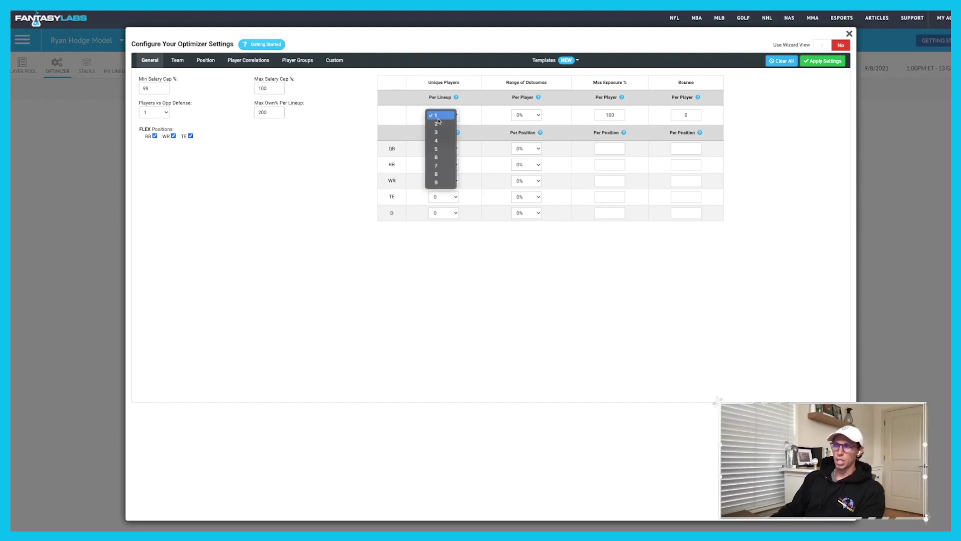
pyautogui.click(438, 115)
pyautogui.moveTo(458, 98)
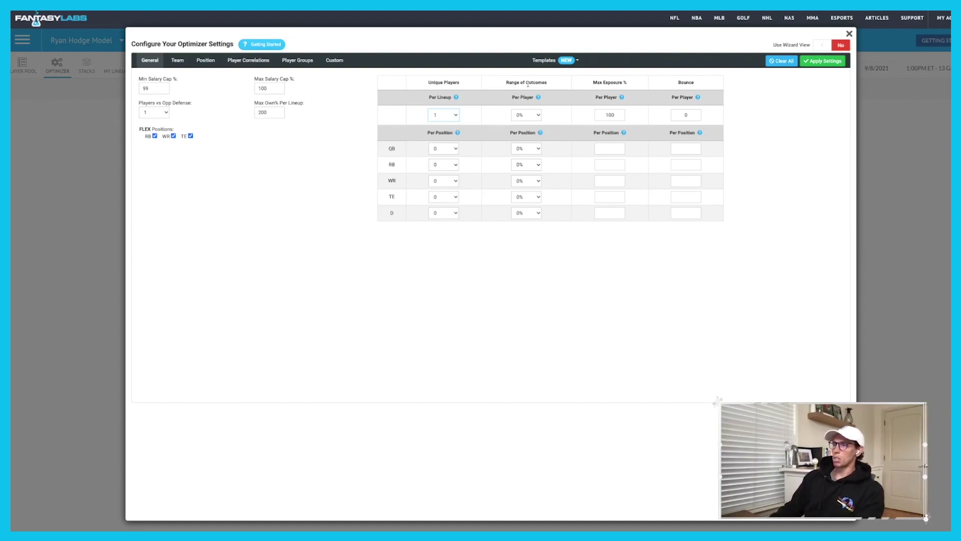
# Set the range of outcomes per position to 15% for QB, 15% for RB and 50% for D
pyautogui.click(531, 148)
pyautogui.click(527, 173)
pyautogui.click(526, 165)
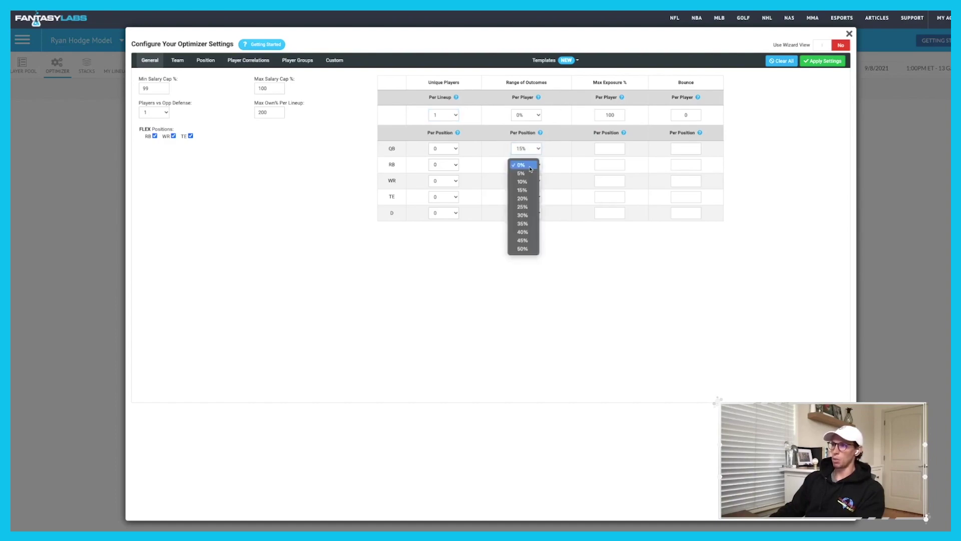
pyautogui.click(527, 190)
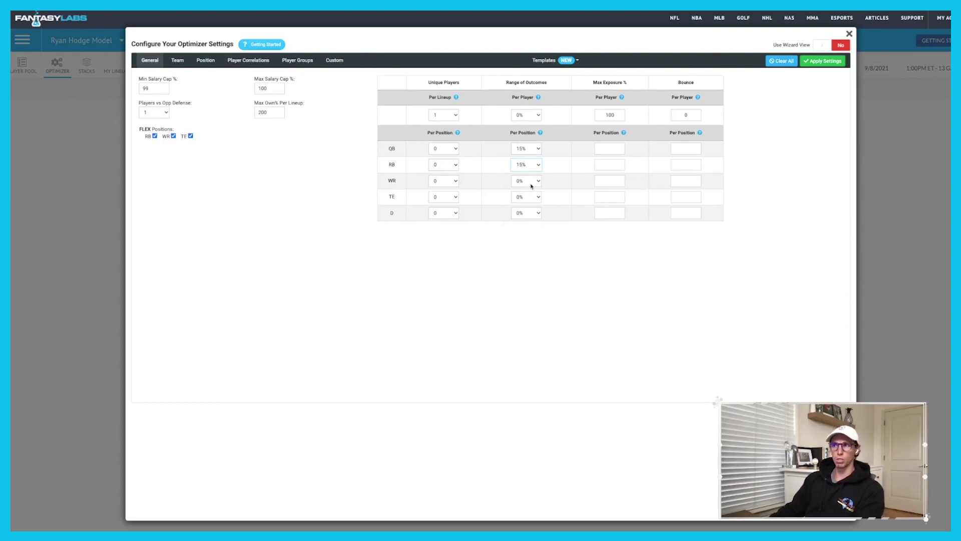
pyautogui.click(539, 213)
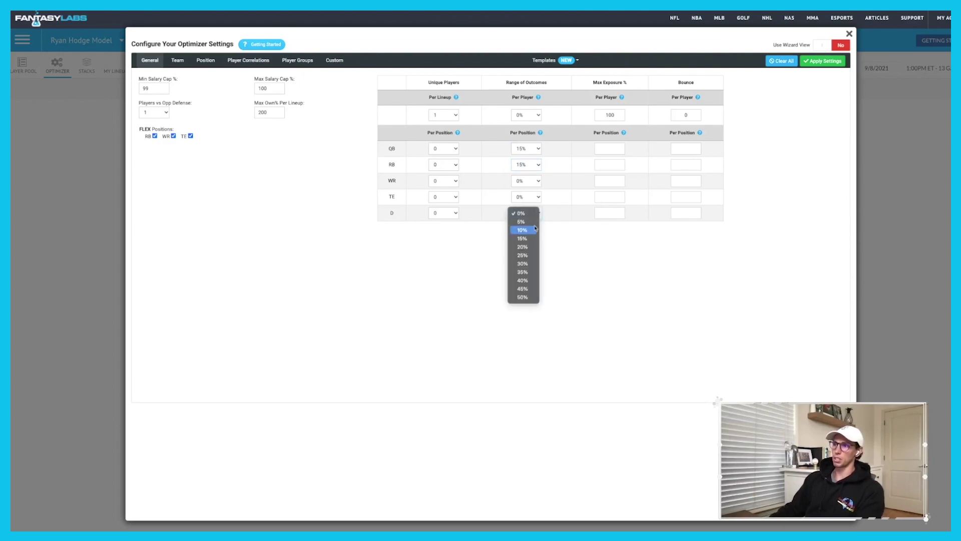
pyautogui.click(526, 296)
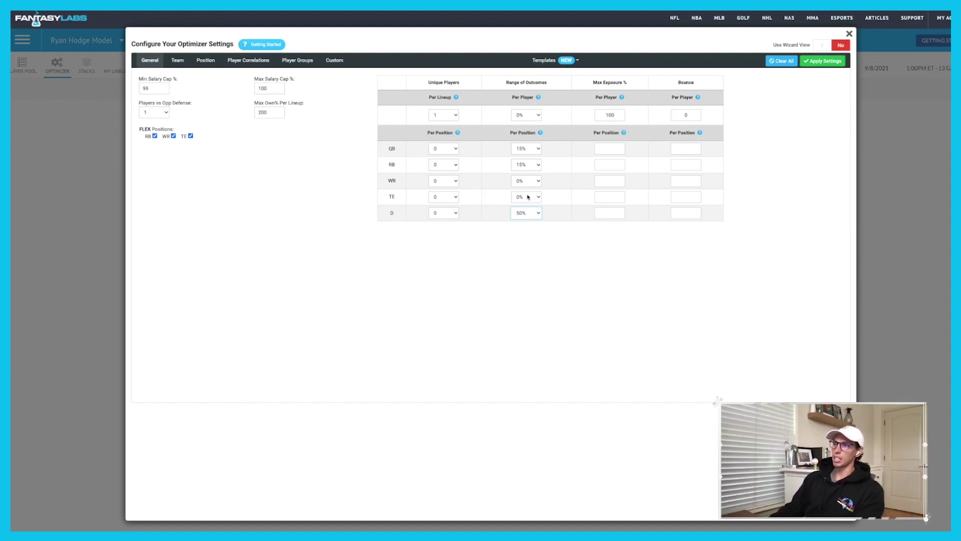
# Set the range of outcomes per position to 35% for WR and 40% for TE
pyautogui.moveTo(539, 98)
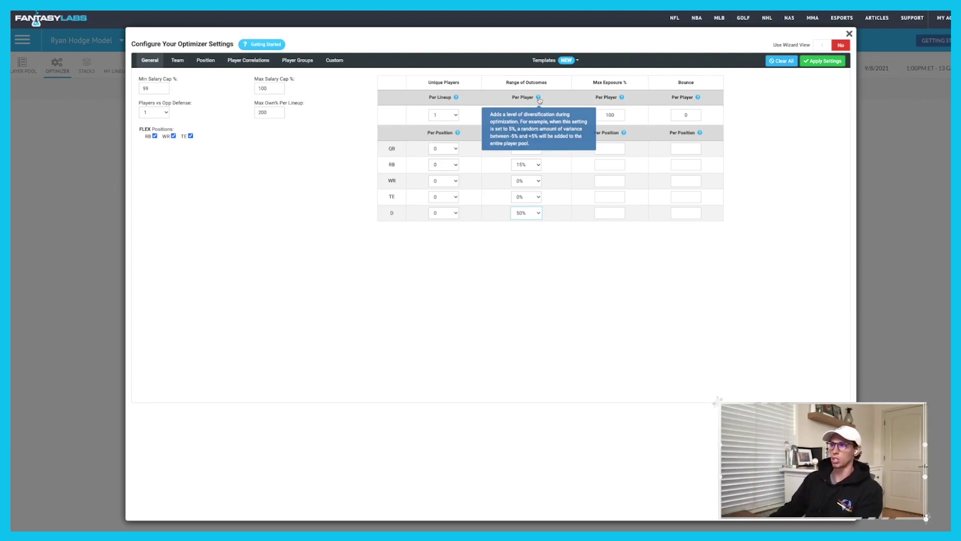
pyautogui.click(523, 181)
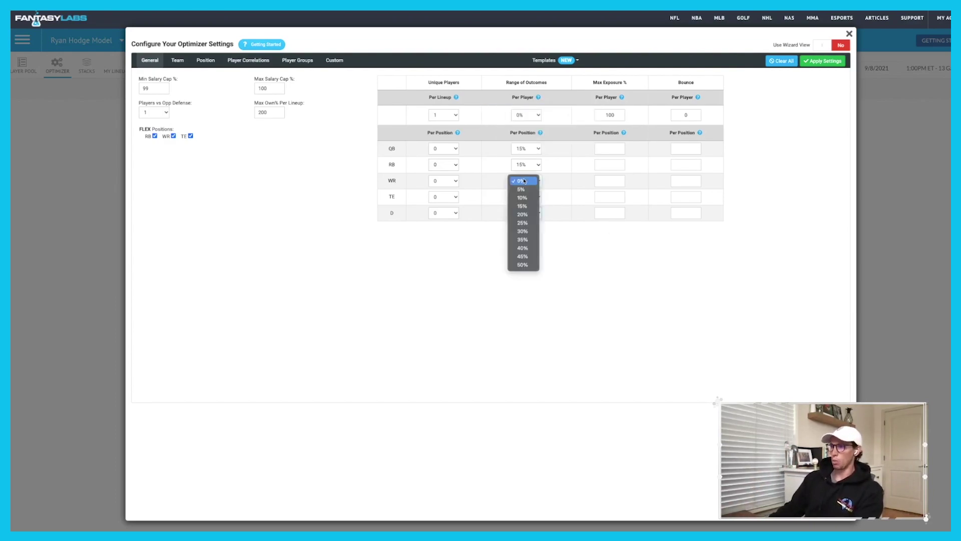
pyautogui.click(522, 240)
pyautogui.click(526, 213)
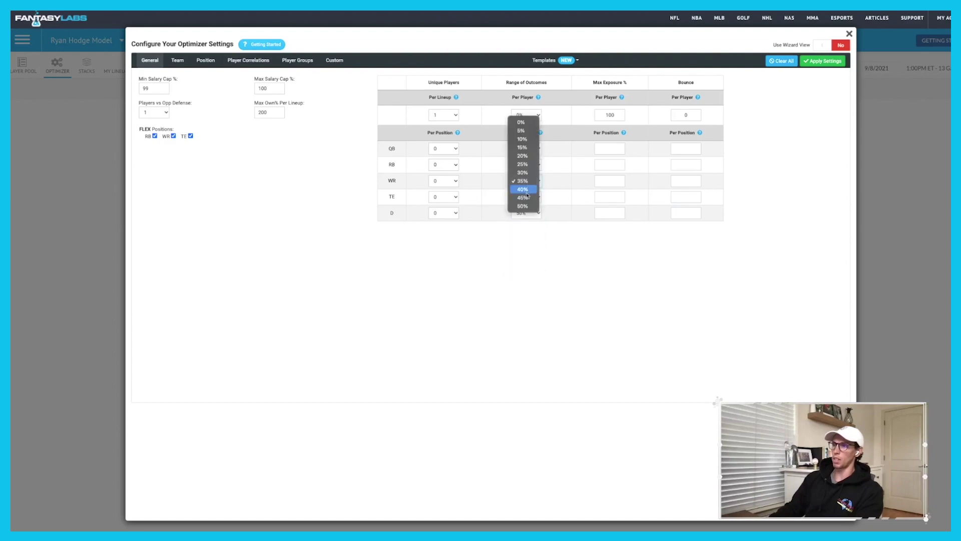
pyautogui.click(548, 202)
pyautogui.click(532, 202)
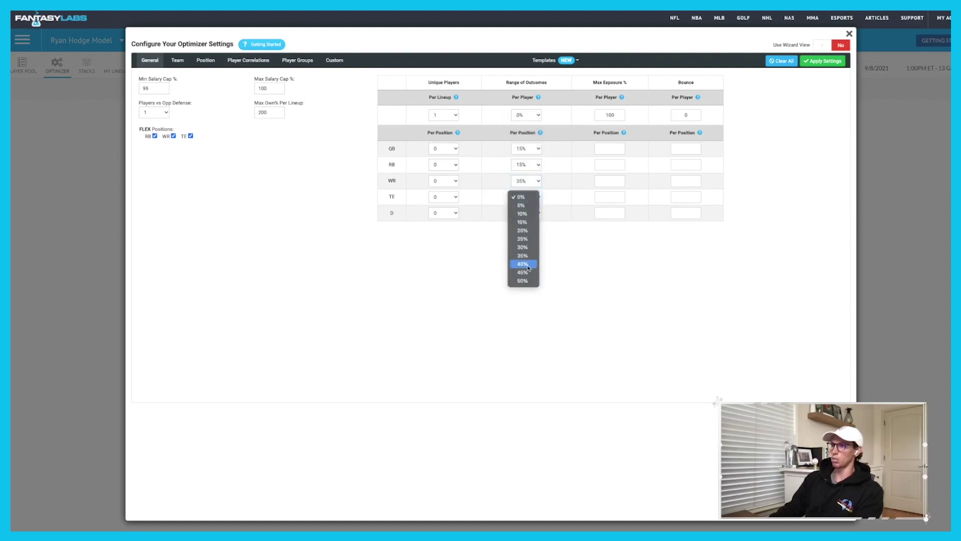
pyautogui.click(523, 262)
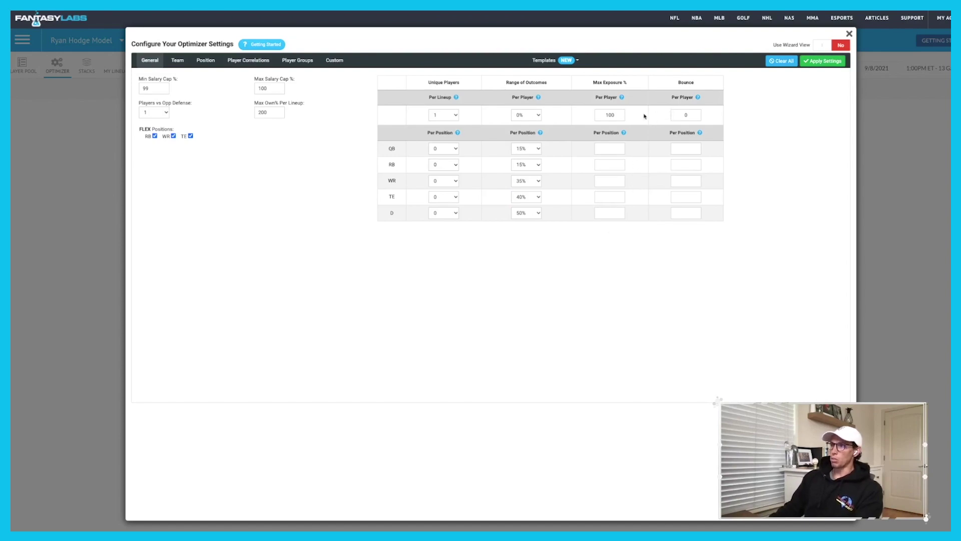
# Try a max exposure of 50% per player and restore it to 100%
pyautogui.moveTo(622, 99)
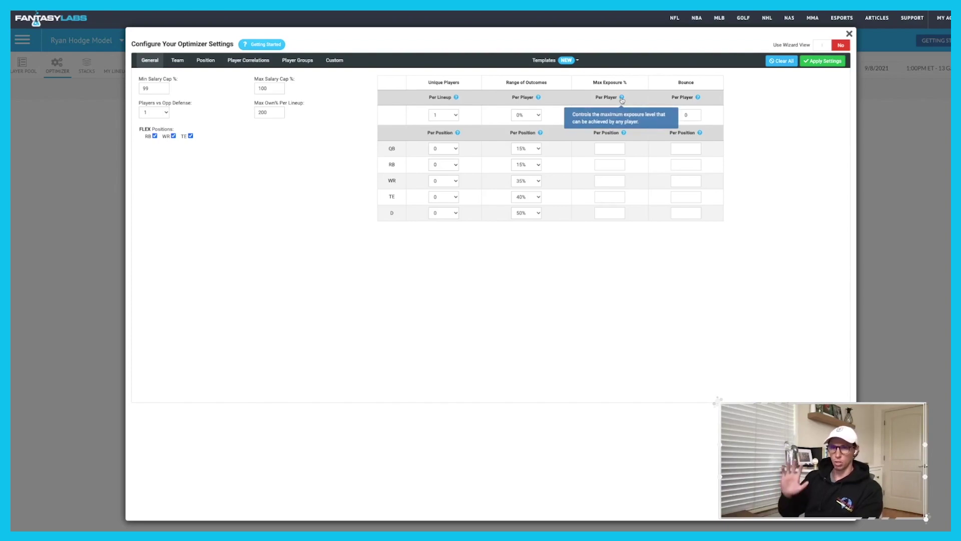
pyautogui.doubleClick(615, 115)
pyautogui.write('50')
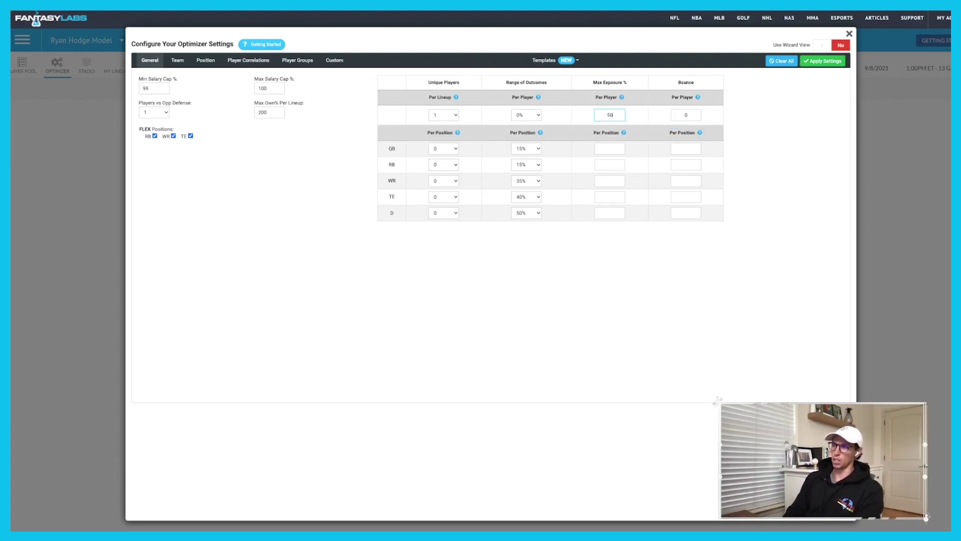
pyautogui.doubleClick(615, 115)
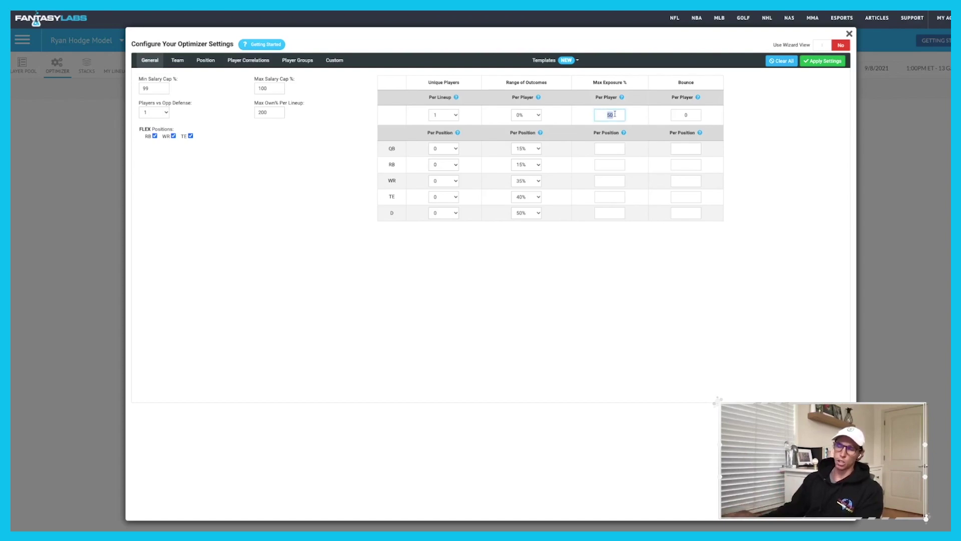
pyautogui.write('100')
pyautogui.click(621, 280)
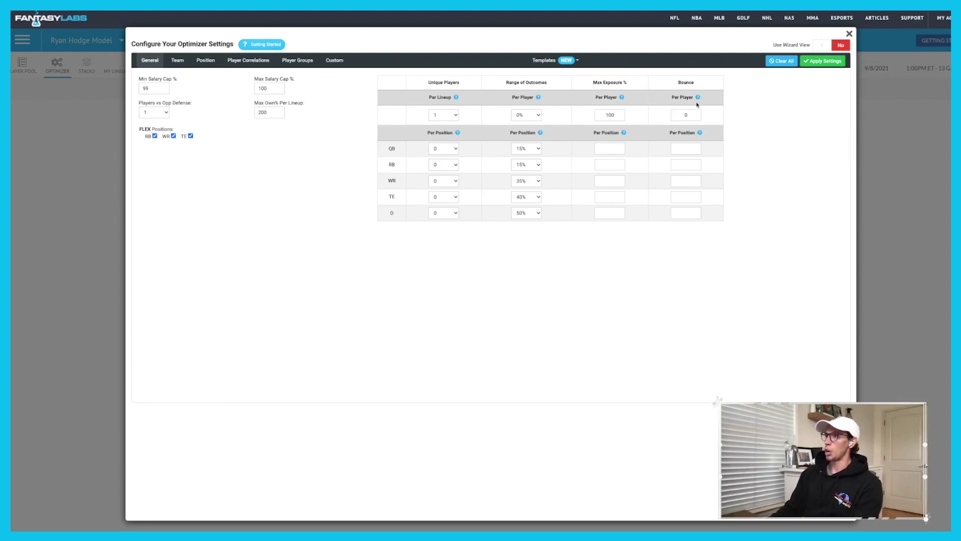
# Review the bounce explanation, the suggested position rules and the player limits by team
pyautogui.moveTo(699, 98)
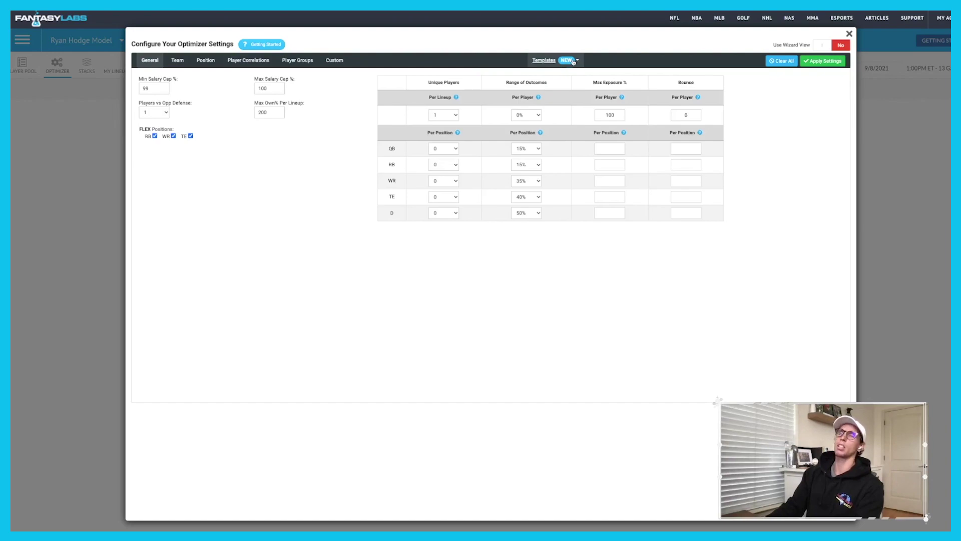
pyautogui.click(177, 61)
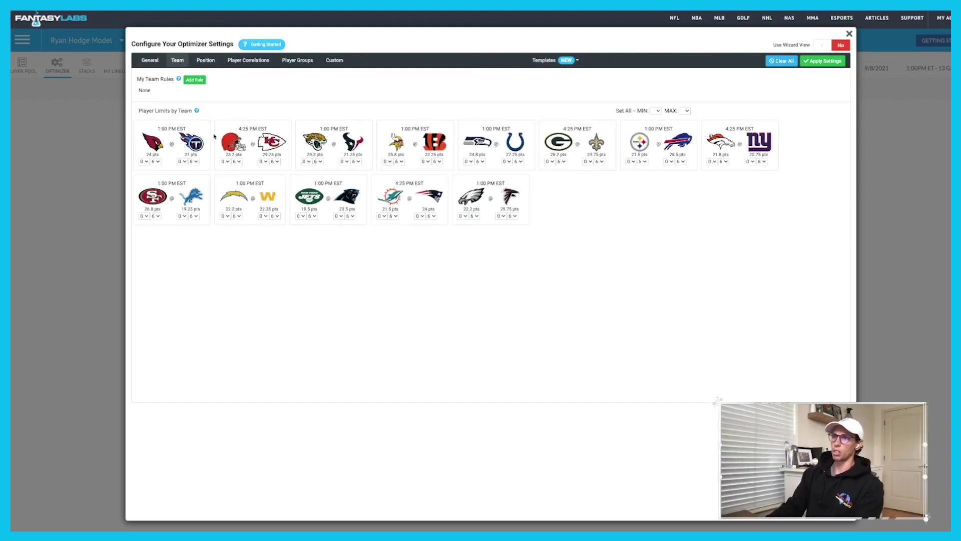
pyautogui.click(205, 61)
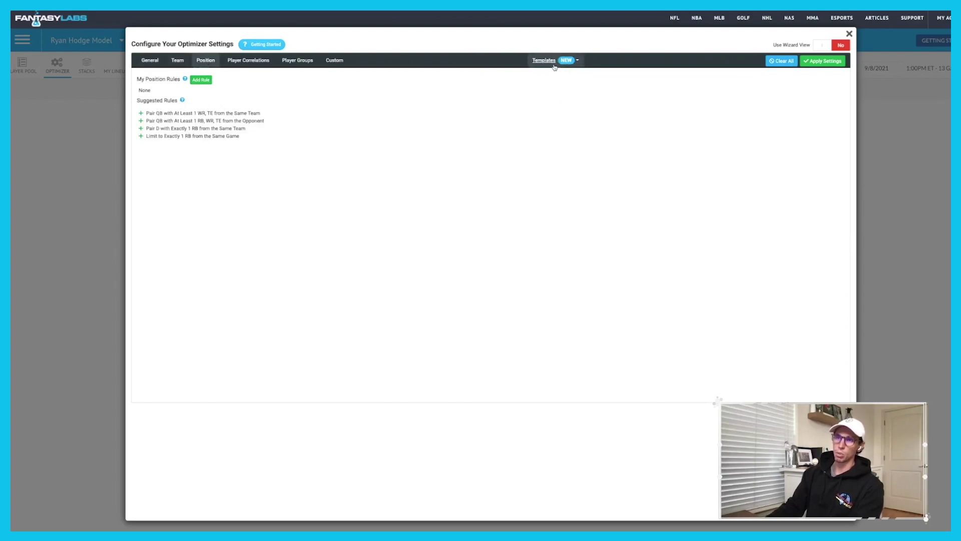
pyautogui.click(177, 60)
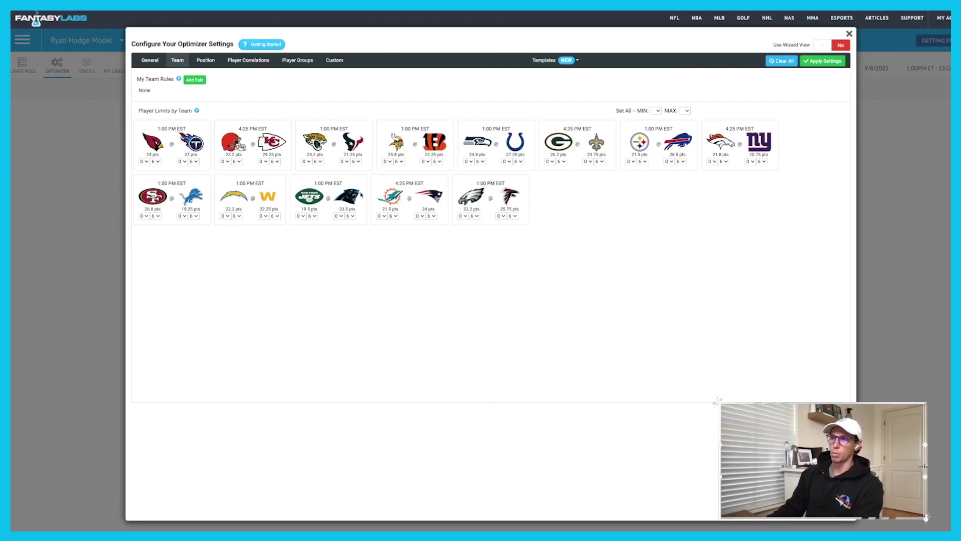
# Try a minimum limit of 1 player from the Kansas City Chiefs and restore it to 0
pyautogui.click(277, 161)
pyautogui.click(261, 161)
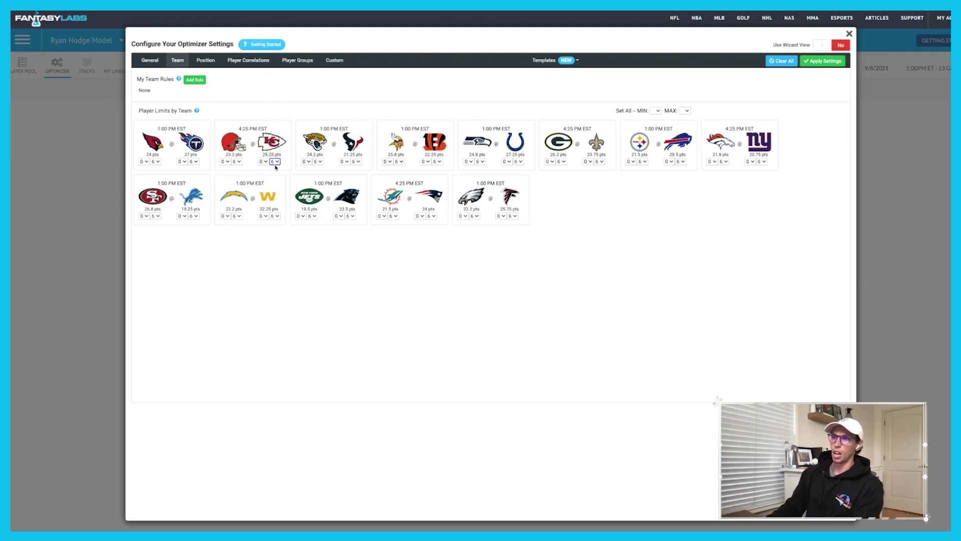
pyautogui.click(262, 161)
pyautogui.click(262, 170)
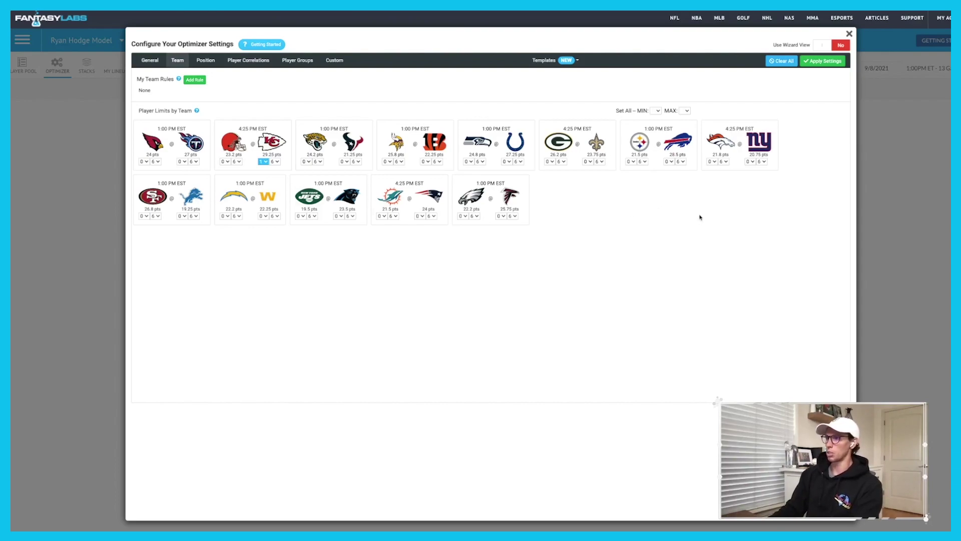
pyautogui.click(264, 161)
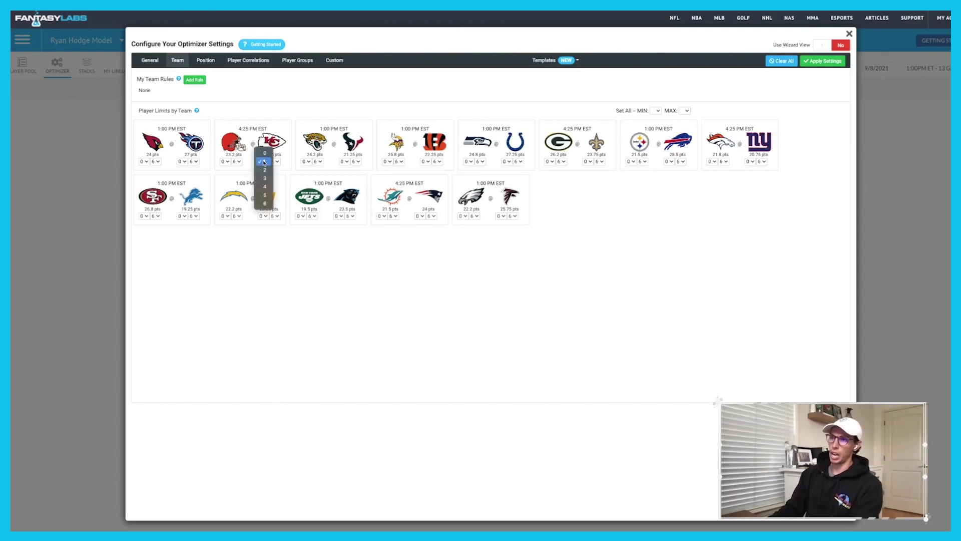
pyautogui.click(264, 153)
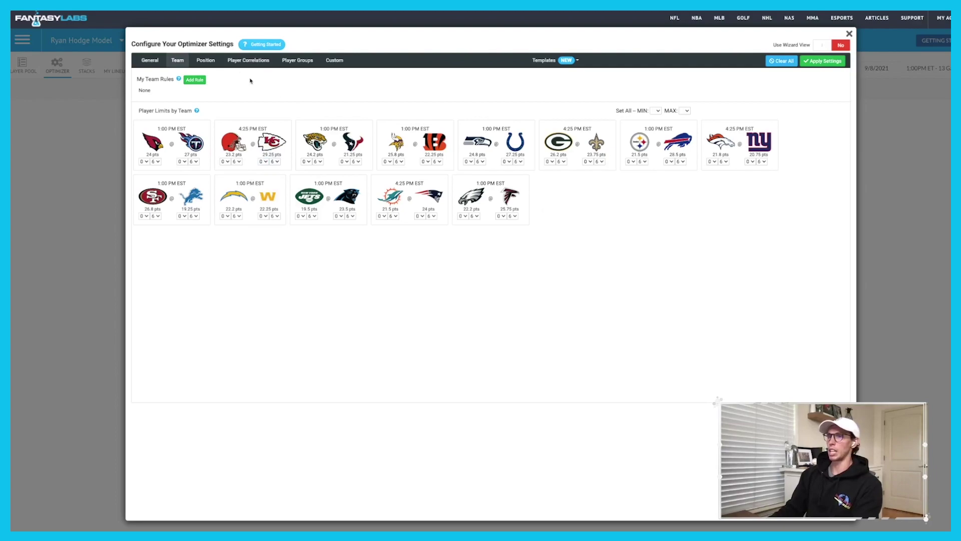
# Try the 150-max pro template for the position rules and clear all the settings it loads
pyautogui.click(203, 66)
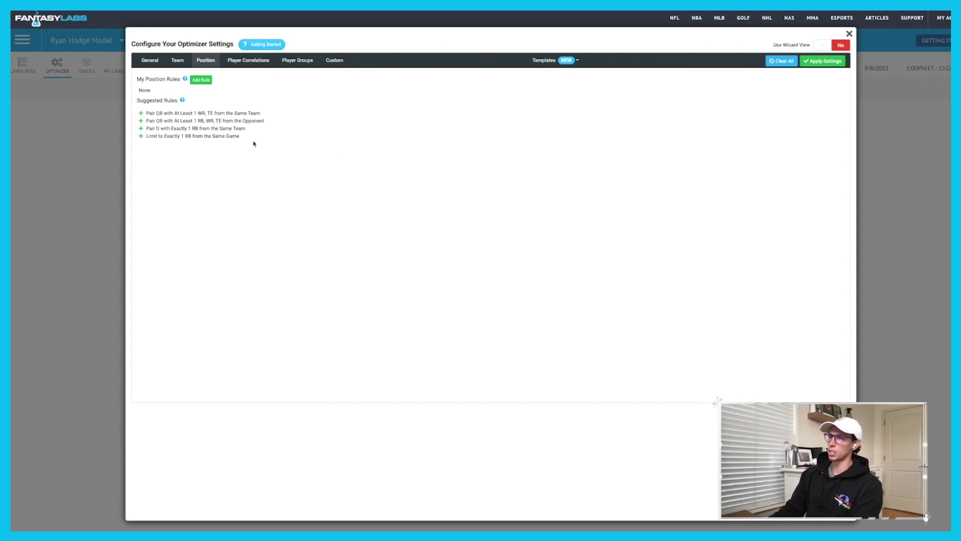
pyautogui.click(571, 61)
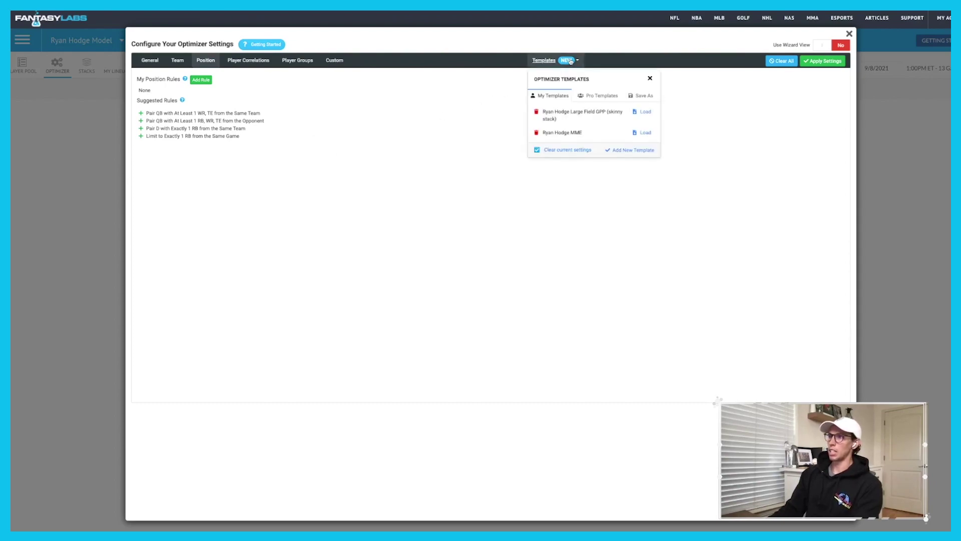
pyautogui.click(604, 96)
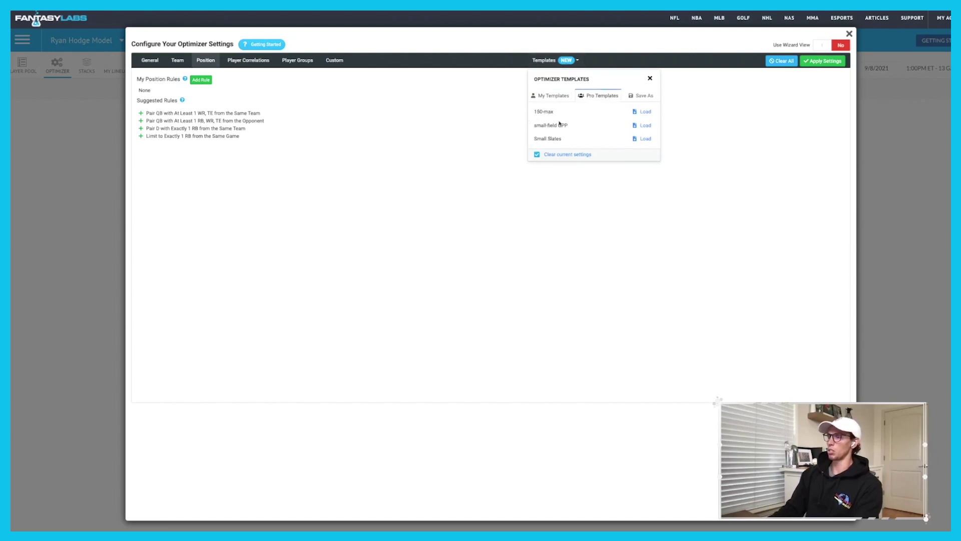
pyautogui.click(644, 112)
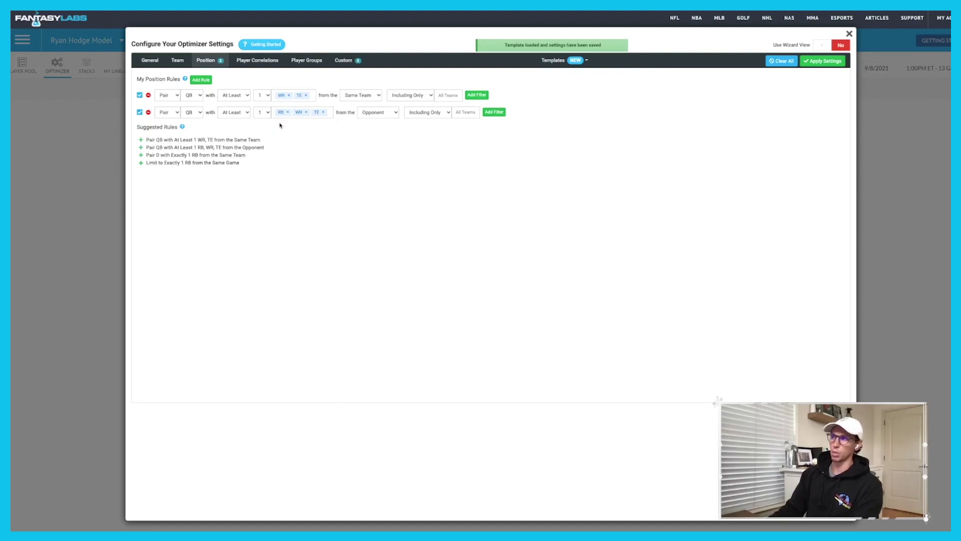
pyautogui.click(782, 61)
# Load the saved Large Field GPP (skinny stack) template and replace it with the saved MME template
pyautogui.click(551, 60)
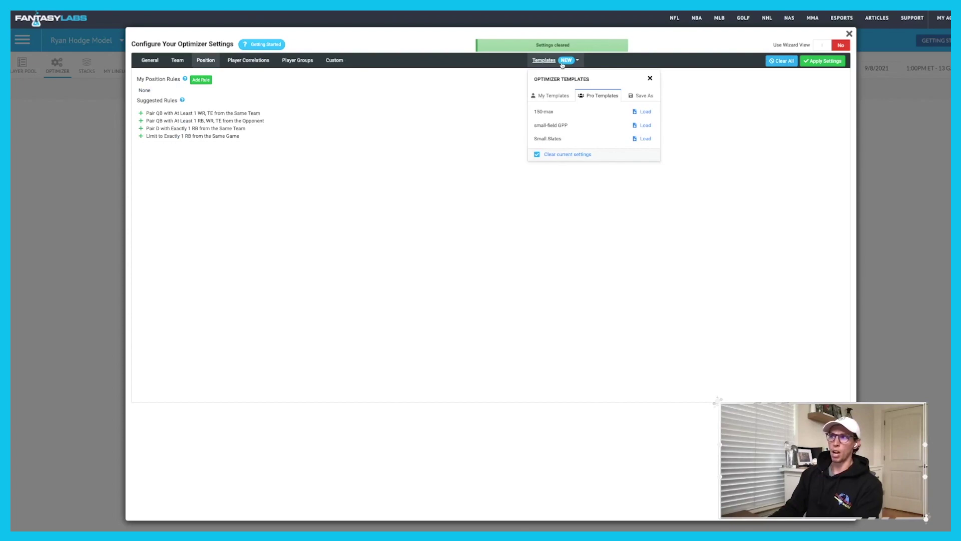
pyautogui.click(547, 102)
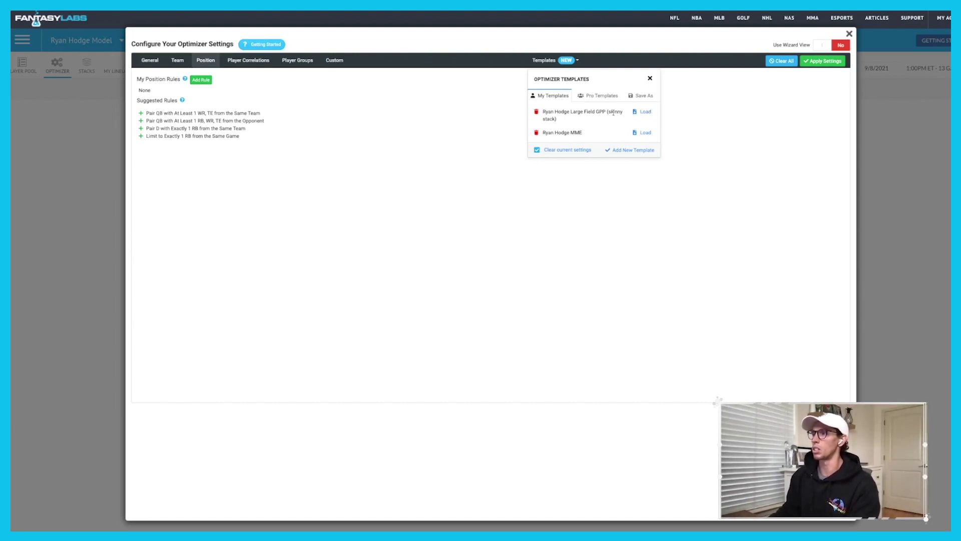
pyautogui.click(645, 113)
pyautogui.click(576, 61)
pyautogui.click(654, 133)
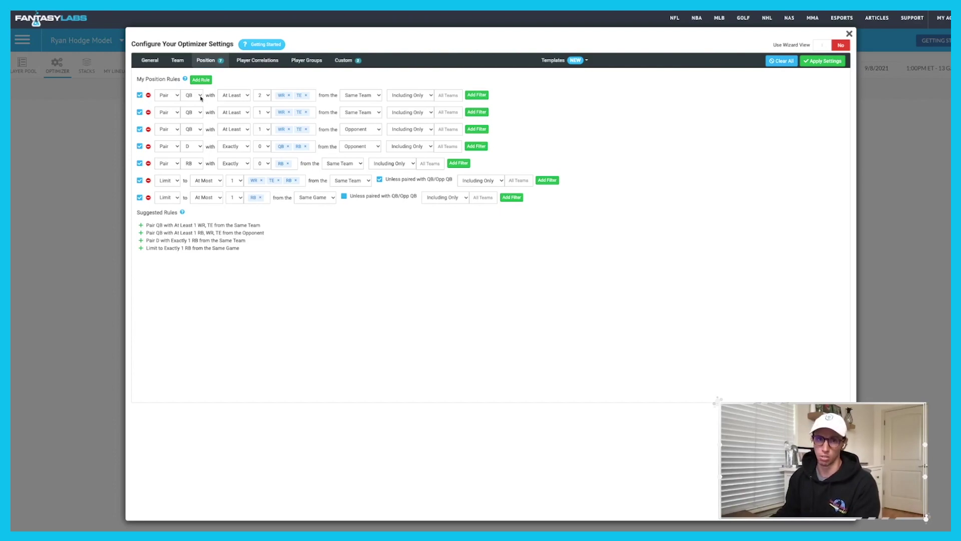
# Set the rule pairing QB with at least 2 WR, TE from the same team to Excluding Only ARI
pyautogui.click(454, 95)
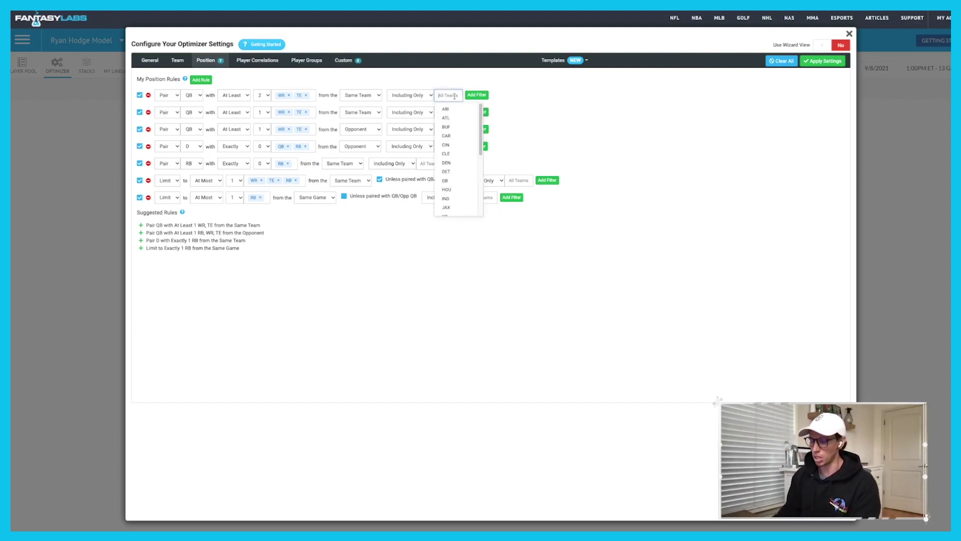
pyautogui.click(446, 108)
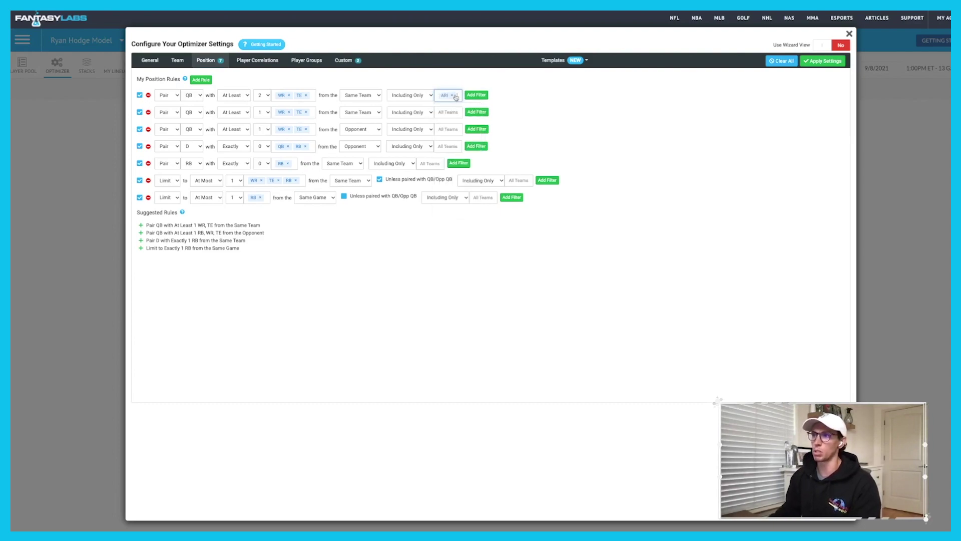
pyautogui.click(458, 93)
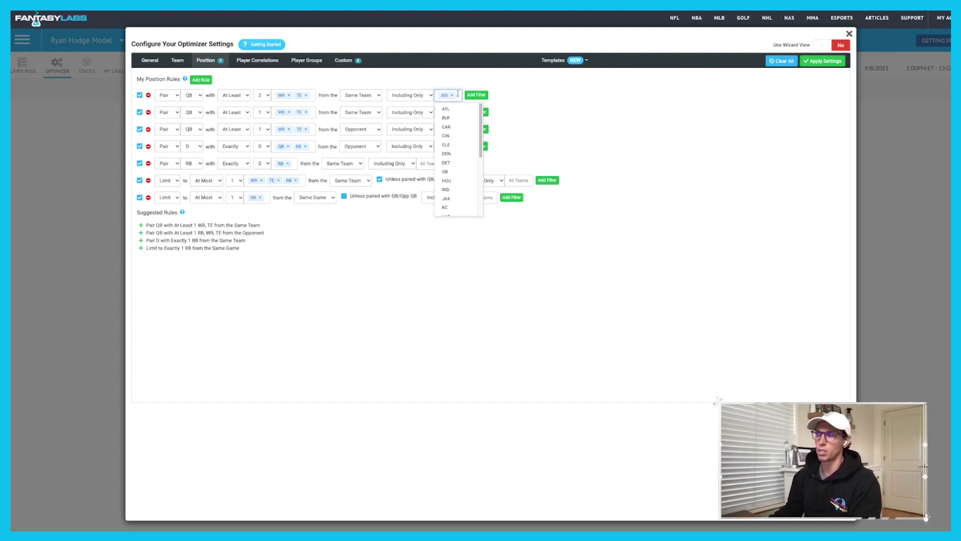
pyautogui.click(545, 96)
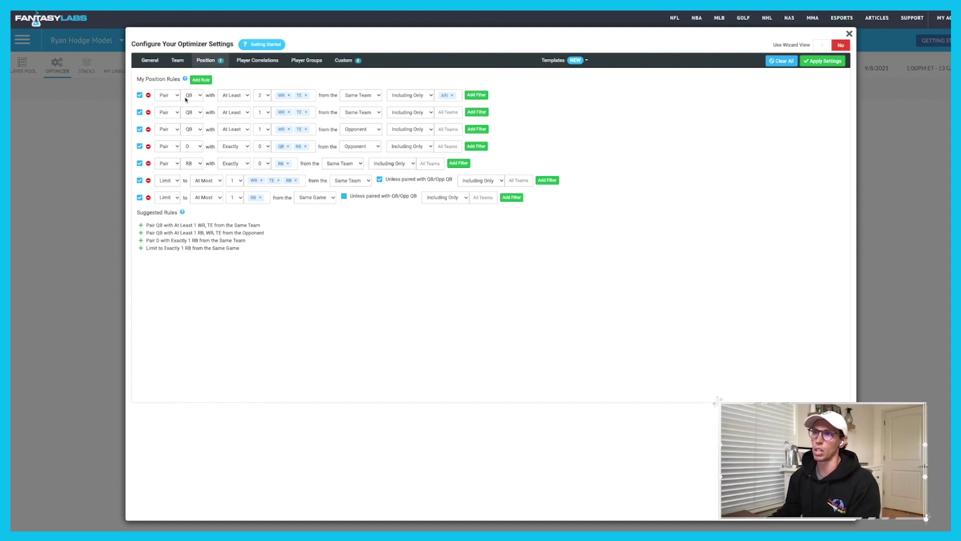
pyautogui.click(422, 96)
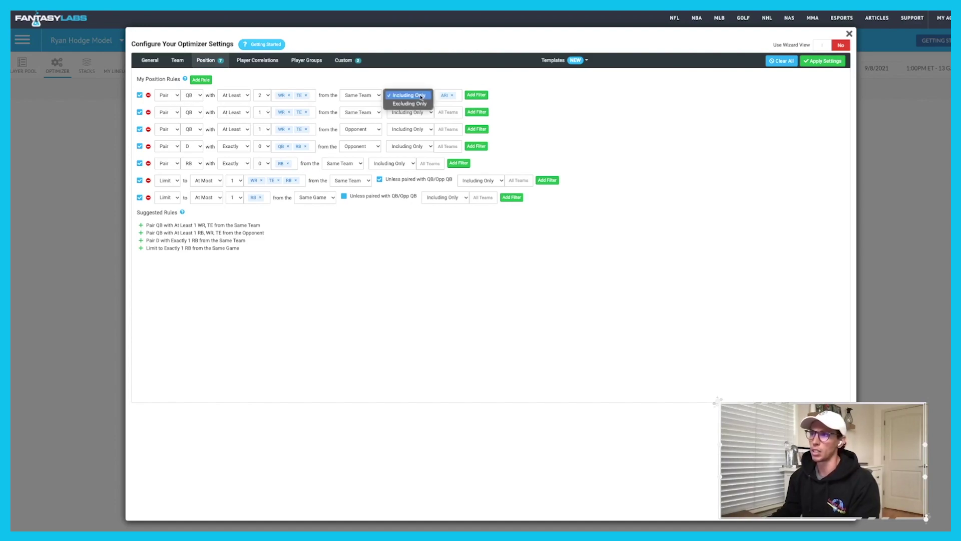
pyautogui.click(424, 105)
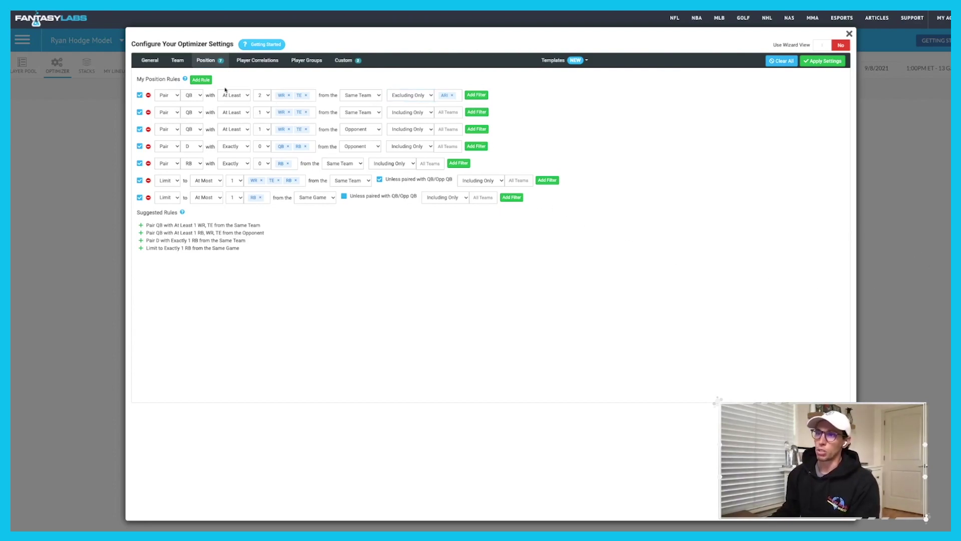
# Try a new position rule pairing TE with exactly 1 RB from the same team and delete it
pyautogui.click(201, 80)
pyautogui.click(167, 215)
pyautogui.click(190, 215)
pyautogui.click(161, 215)
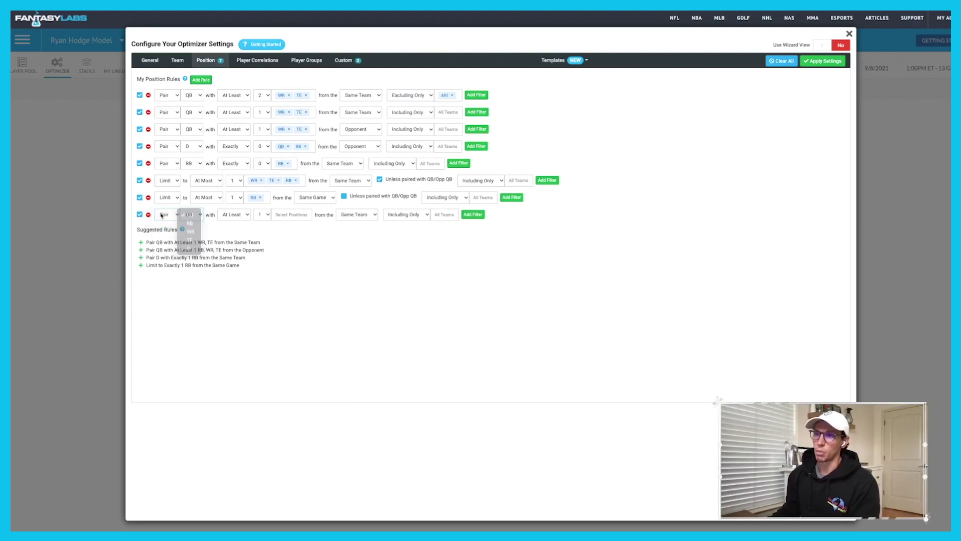
pyautogui.click(190, 214)
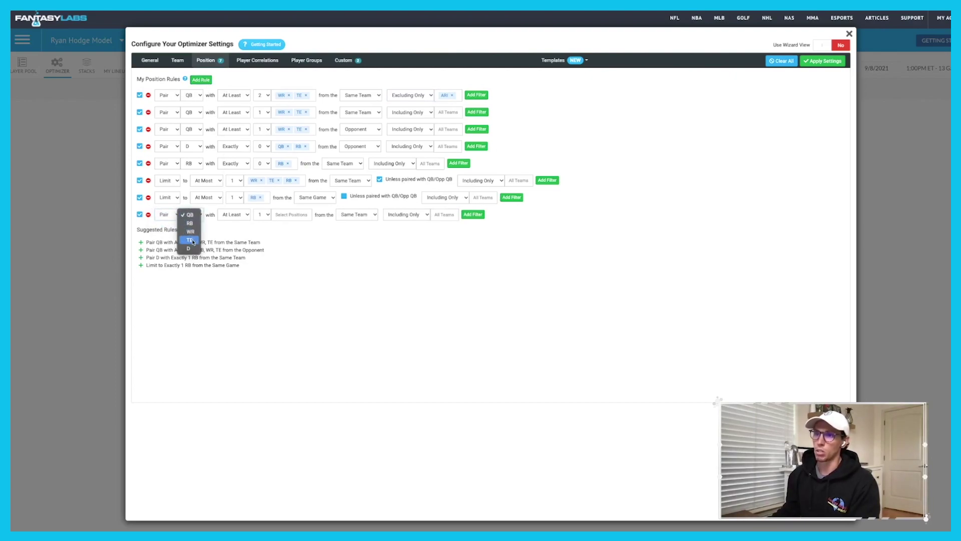
pyautogui.click(191, 240)
pyautogui.click(241, 215)
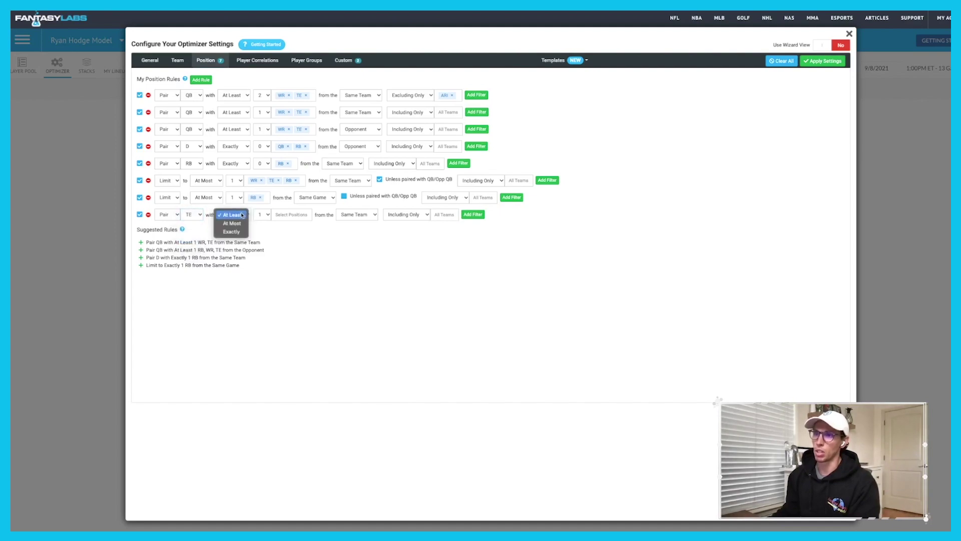
pyautogui.click(237, 232)
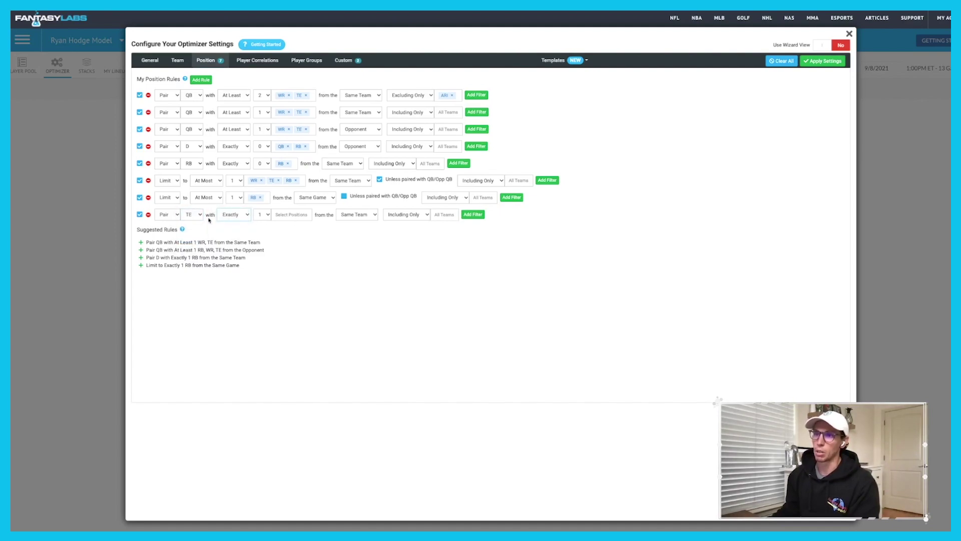
pyautogui.click(289, 214)
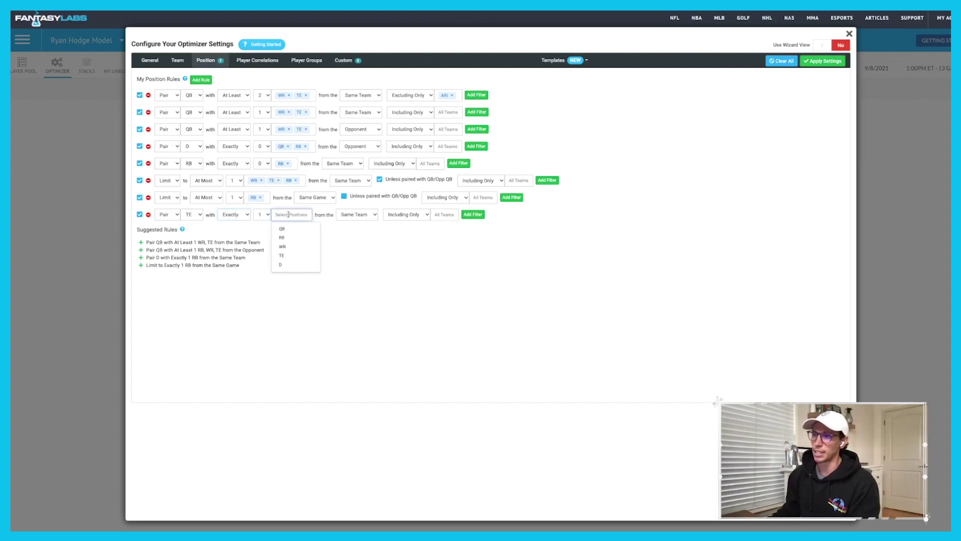
pyautogui.click(291, 238)
pyautogui.click(425, 216)
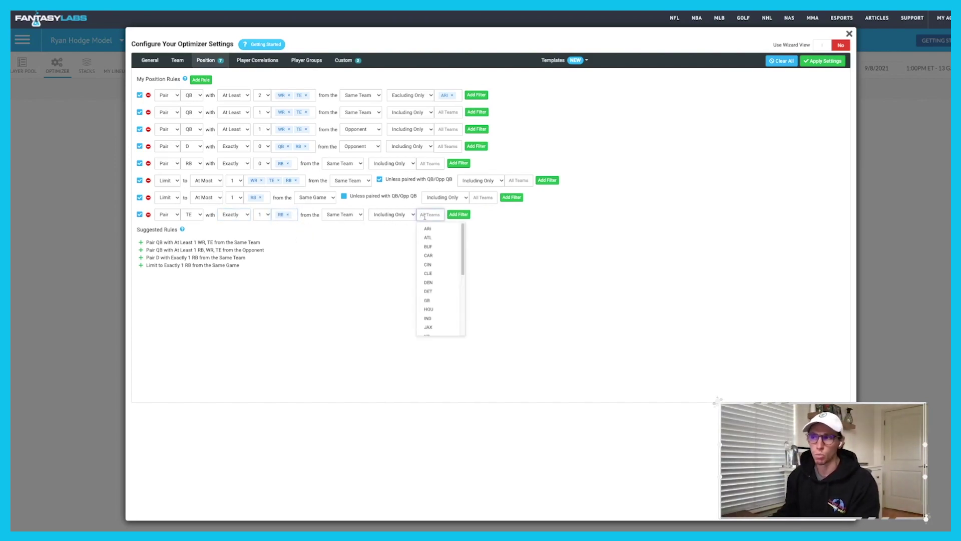
pyautogui.click(148, 214)
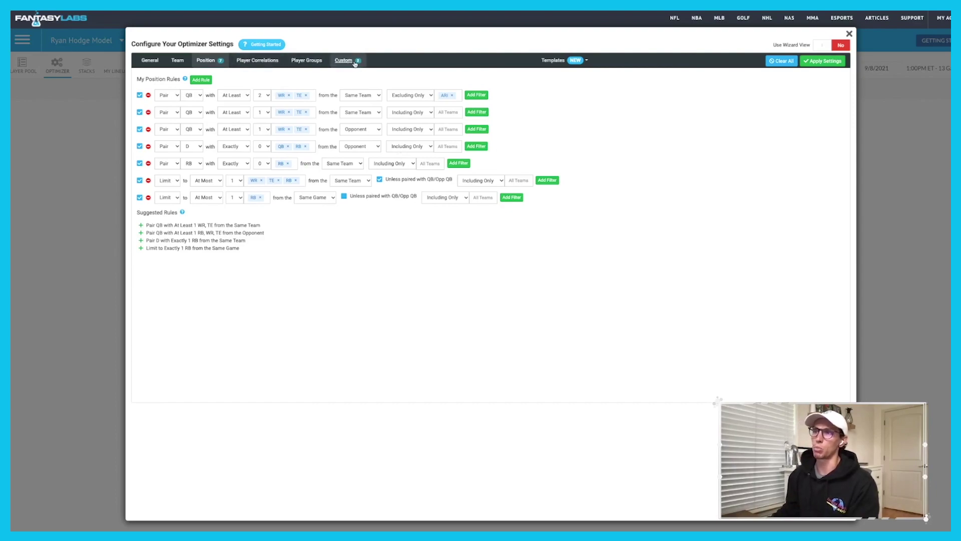
# Insert a player correlation rule for lineups that include ANY of Robby Anderson and DJ Moore
pyautogui.click(259, 63)
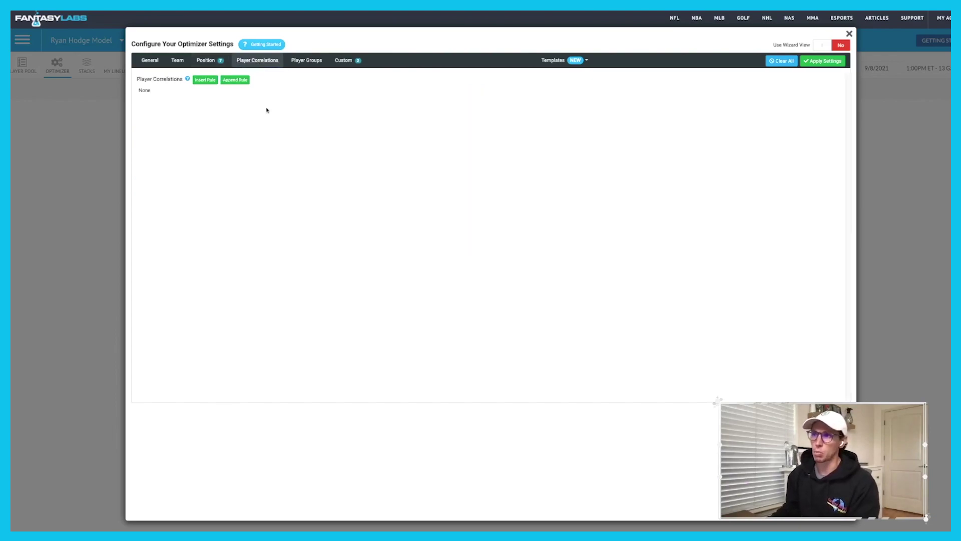
pyautogui.click(205, 80)
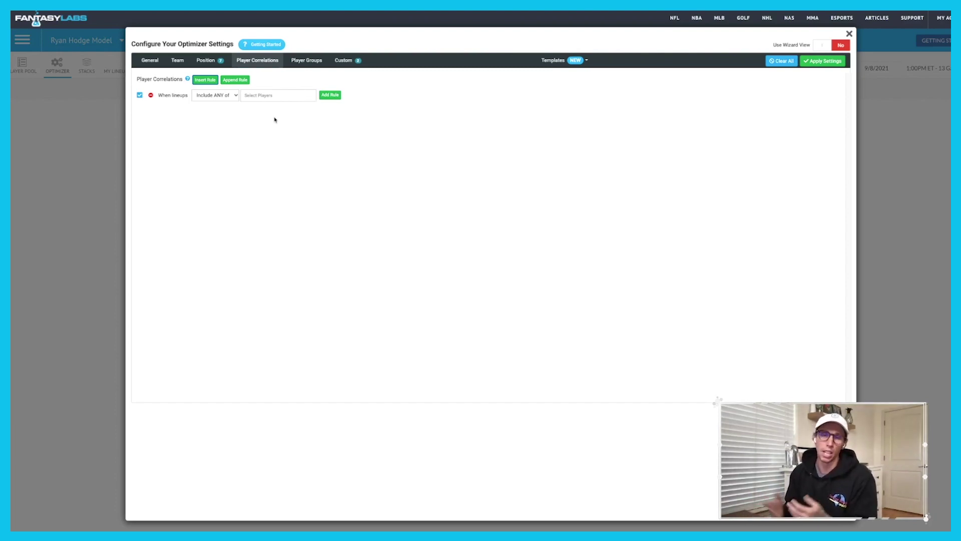
pyautogui.click(269, 98)
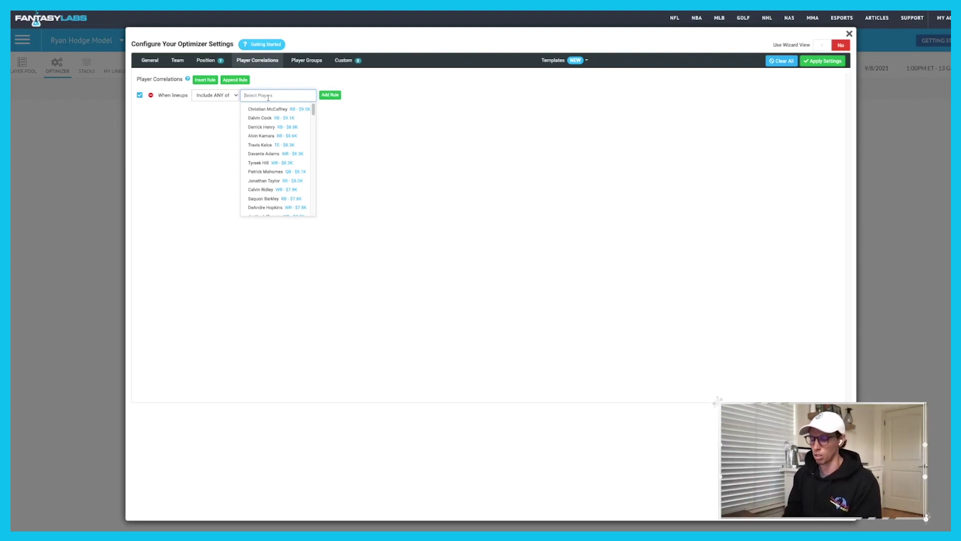
pyautogui.write('robby')
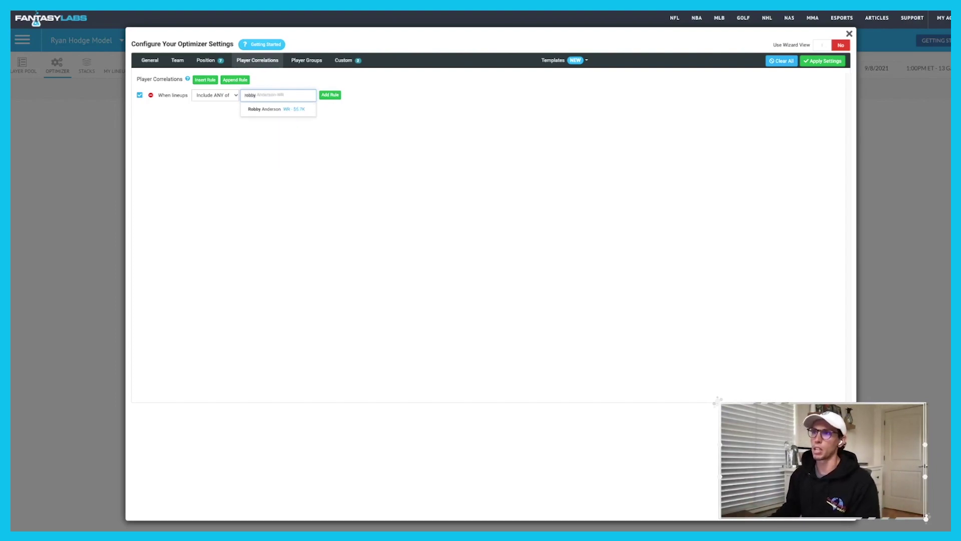
pyautogui.click(261, 109)
pyautogui.write('dj')
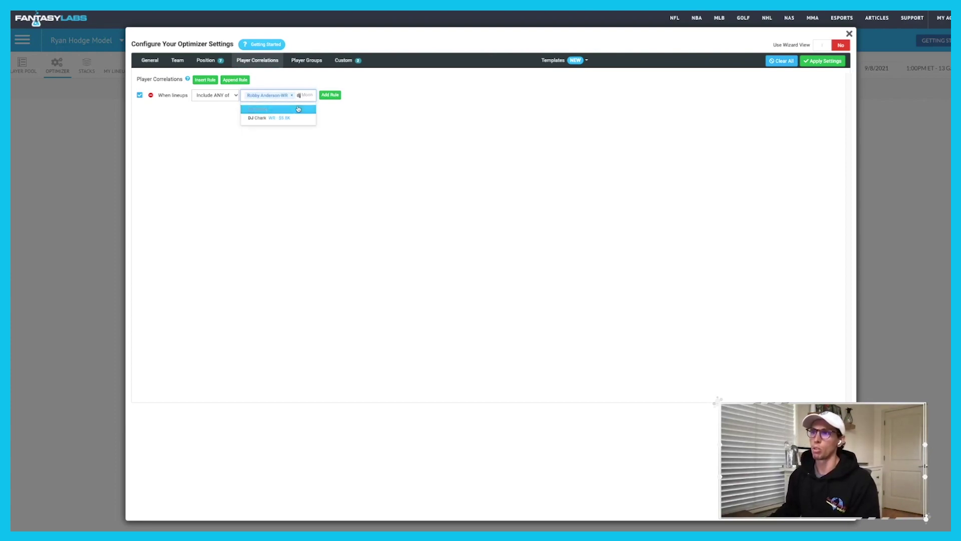
pyautogui.click(270, 109)
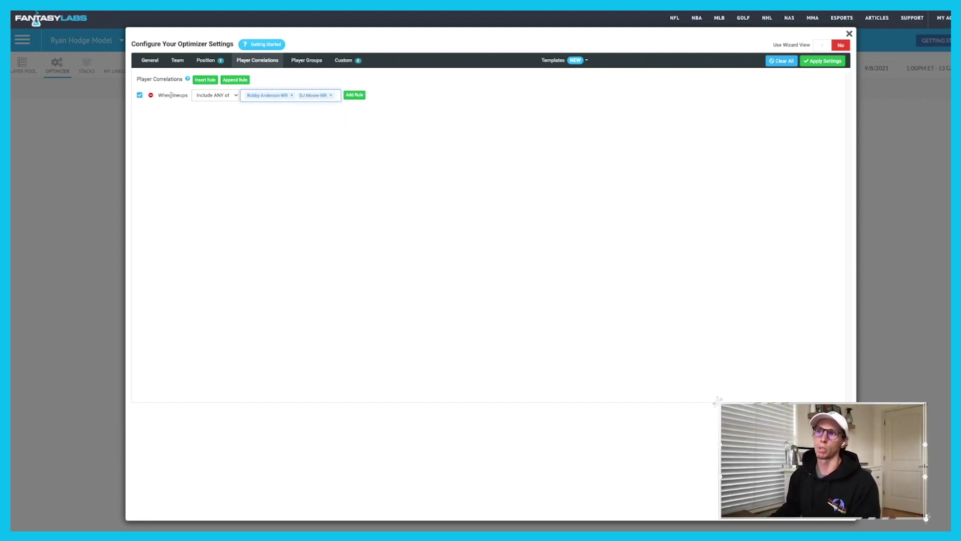
# Add a condition to the Robby Anderson and DJ Moore rule that increases Tyreek Hill
pyautogui.click(353, 97)
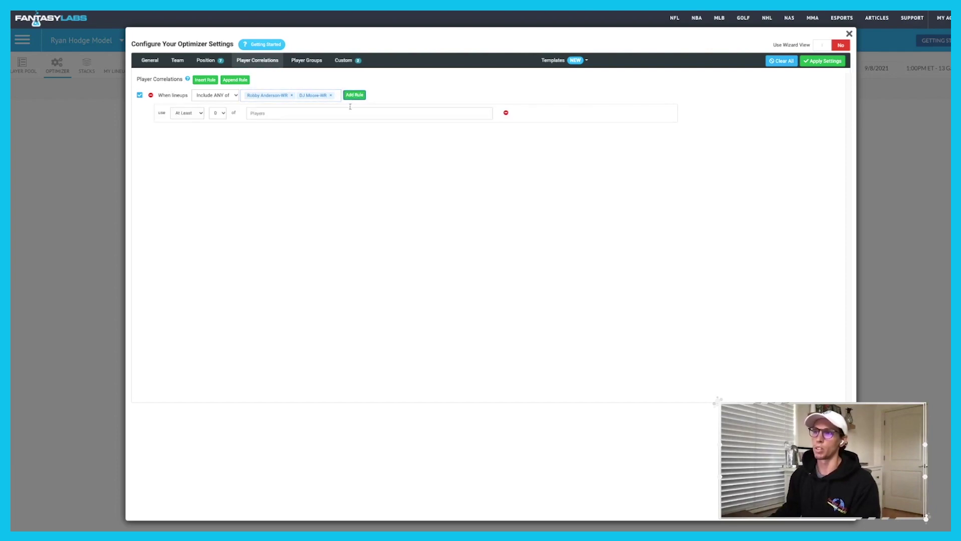
pyautogui.click(176, 111)
pyautogui.click(186, 133)
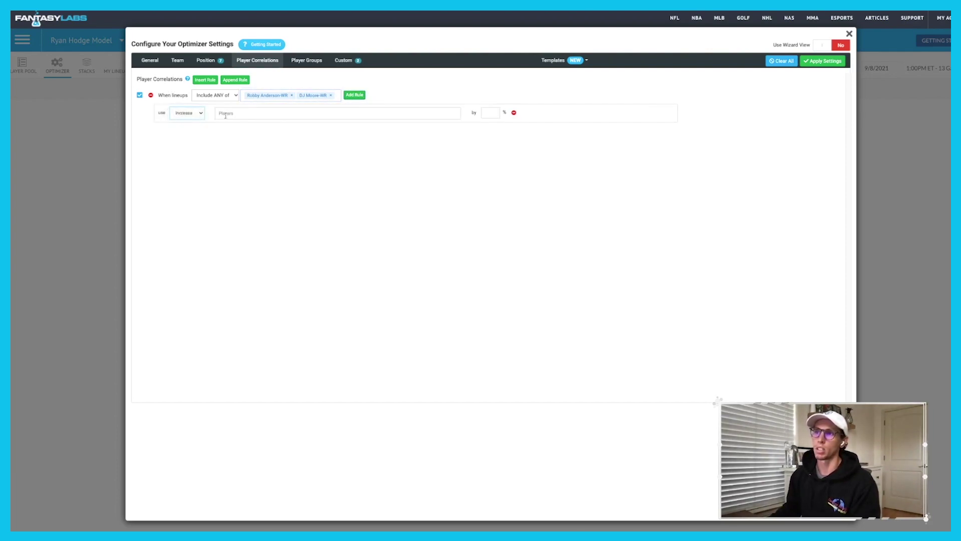
pyautogui.click(251, 112)
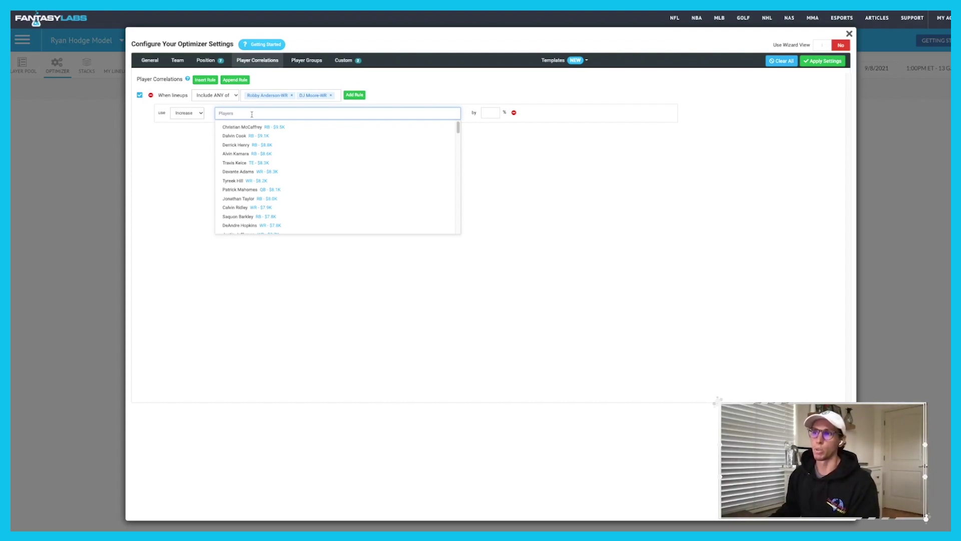
pyautogui.click(279, 183)
# Try adding Clyde Edwards-Helaire alongside Tyreek Hill in the increase condition and remove him
pyautogui.click(286, 110)
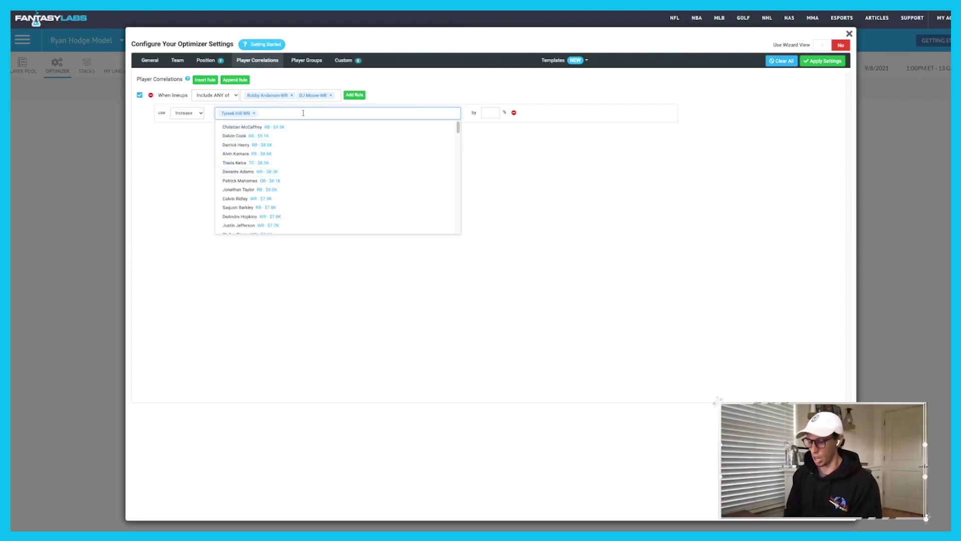
pyautogui.write('cl')
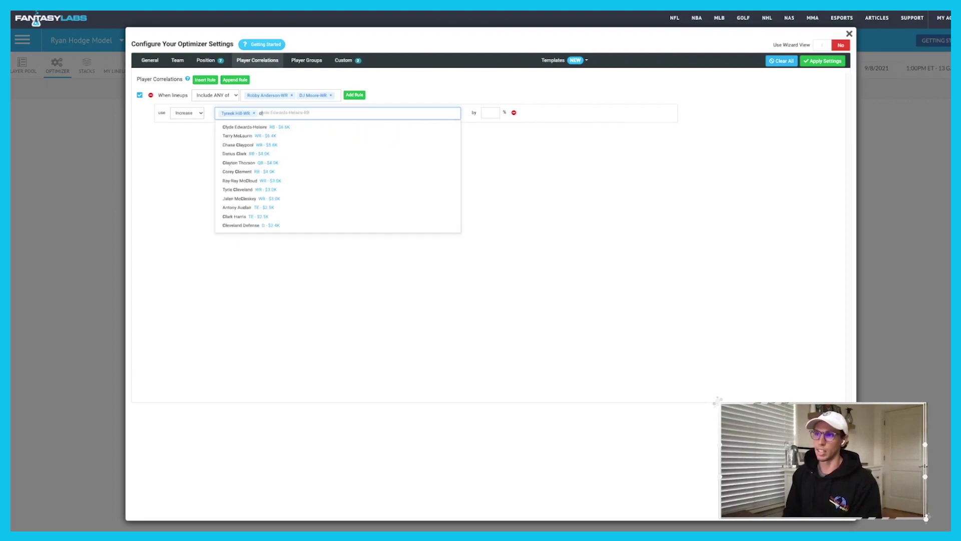
pyautogui.write('y')
pyautogui.click(324, 128)
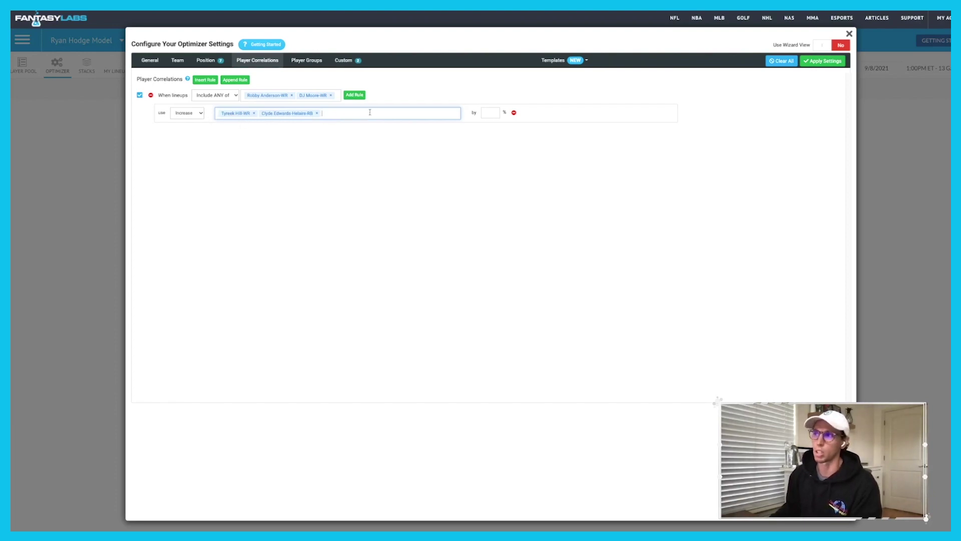
pyautogui.click(317, 113)
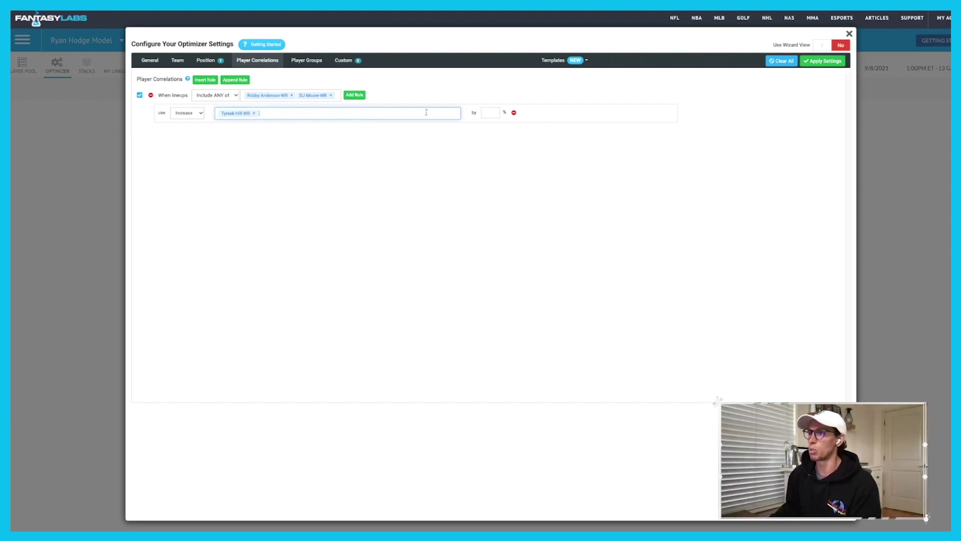
# Set the increase for Tyreek Hill to 30%
pyautogui.click(497, 112)
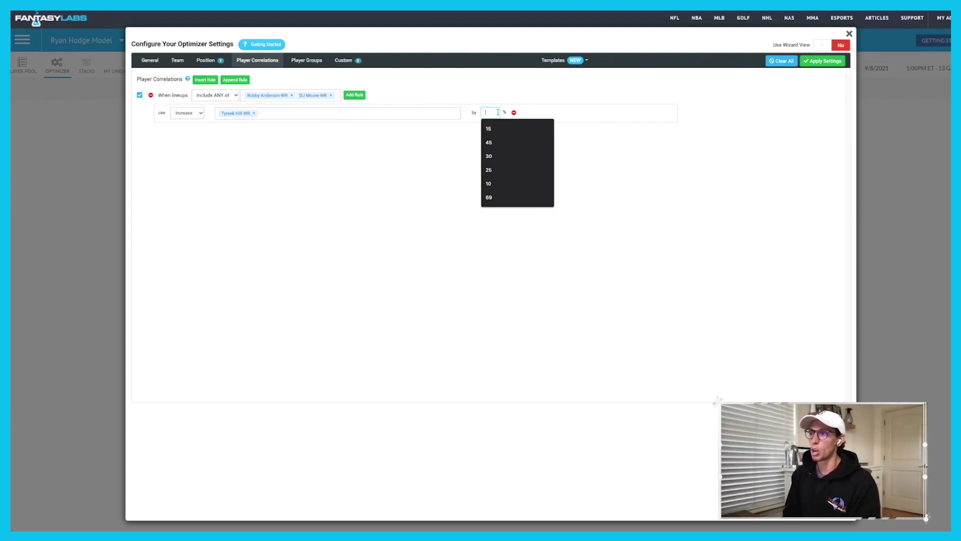
pyautogui.click(506, 156)
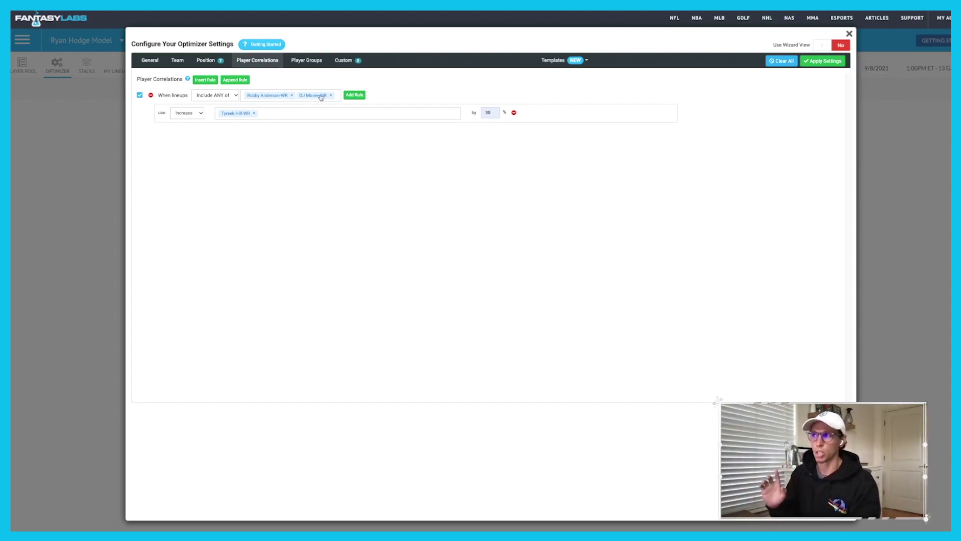
pyautogui.click(275, 113)
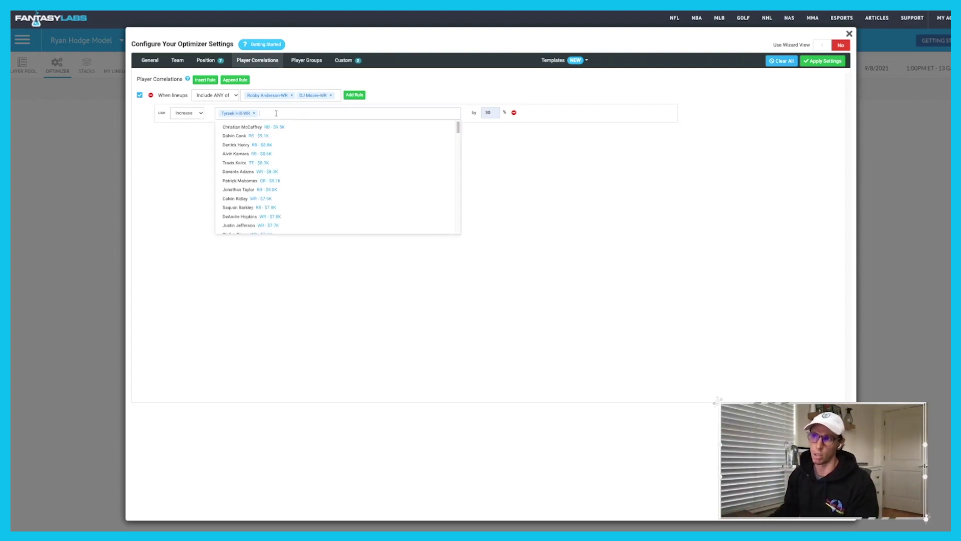
pyautogui.click(518, 124)
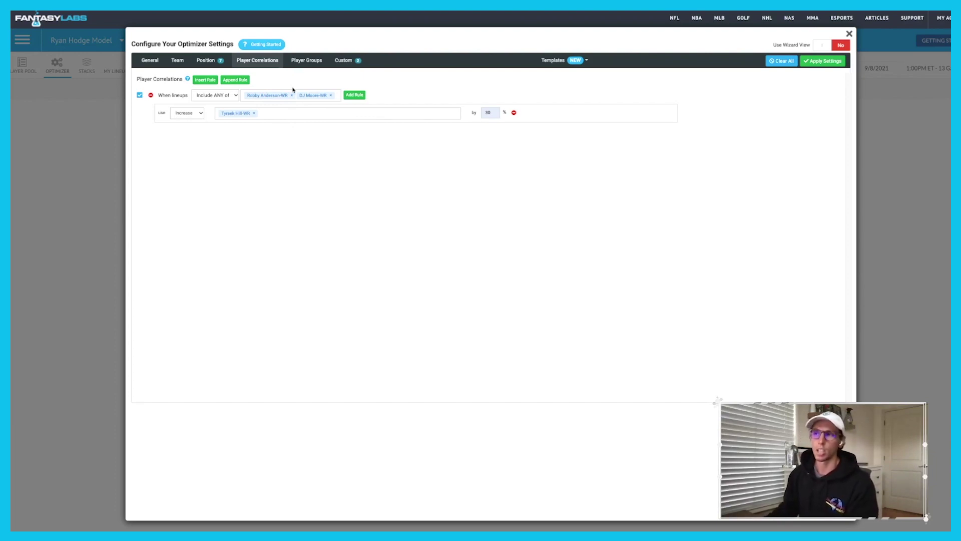
# Insert another player correlation rule for lineups that include ANY of Christian McCaffrey and give it a condition
pyautogui.click(211, 80)
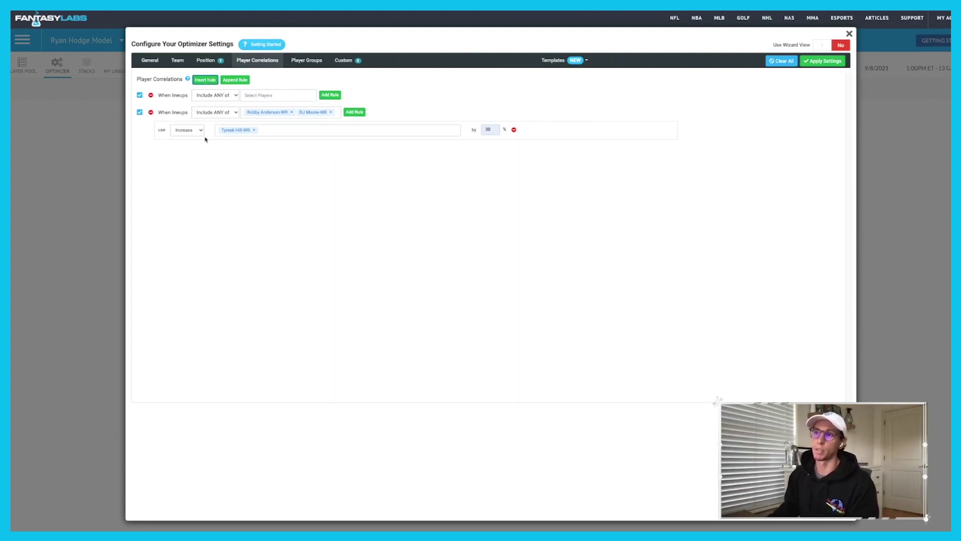
pyautogui.click(229, 96)
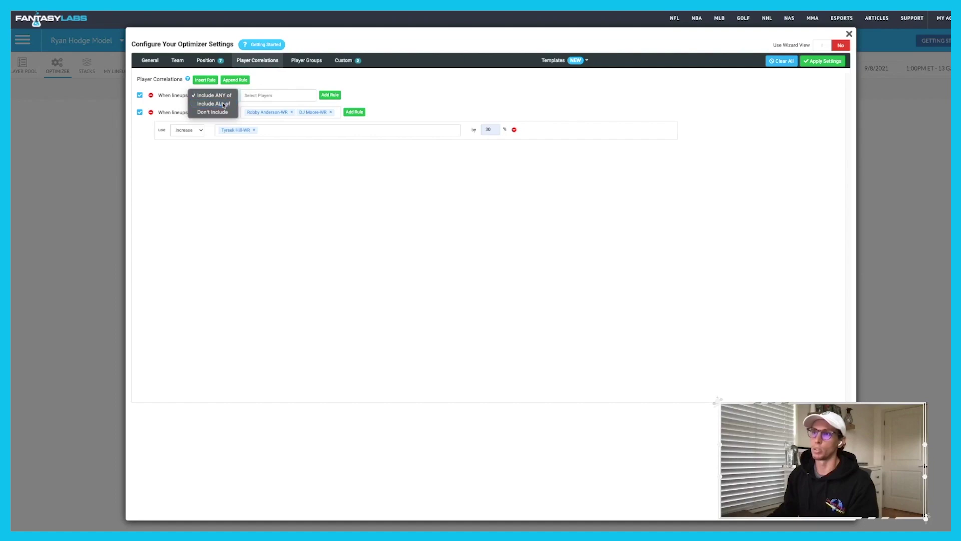
pyautogui.click(225, 104)
pyautogui.click(274, 95)
pyautogui.click(267, 108)
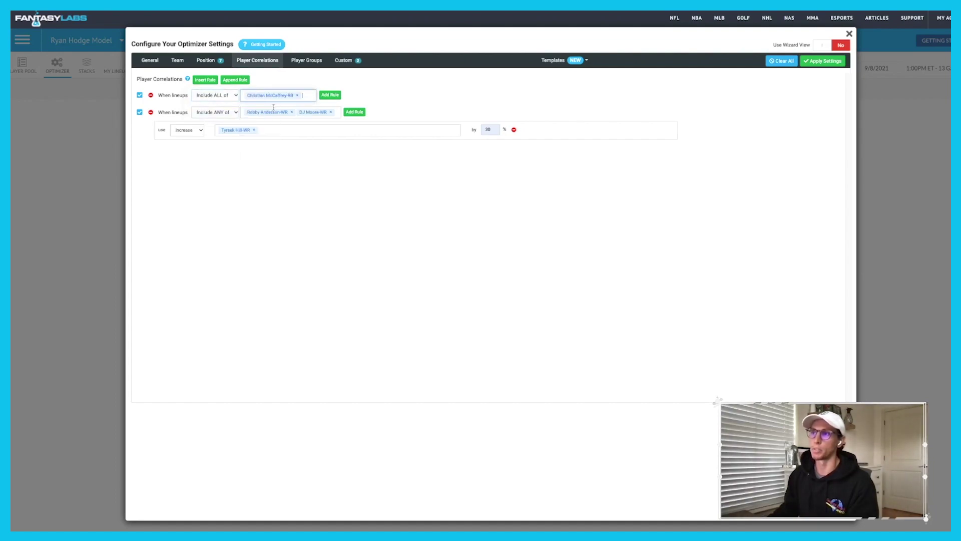
pyautogui.click(323, 95)
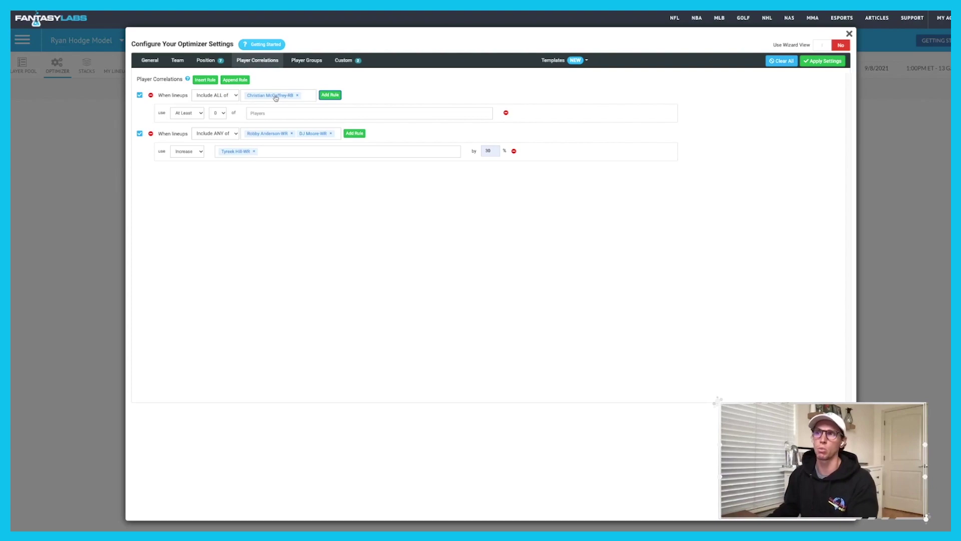
pyautogui.click(223, 96)
pyautogui.click(214, 87)
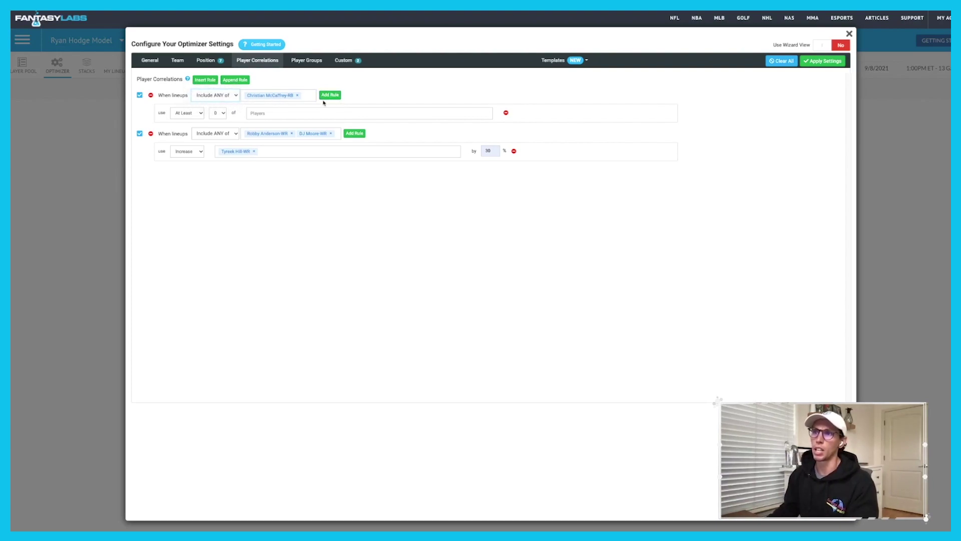
# Set the Christian McCaffrey rule's condition to use Exactly 1
pyautogui.click(189, 116)
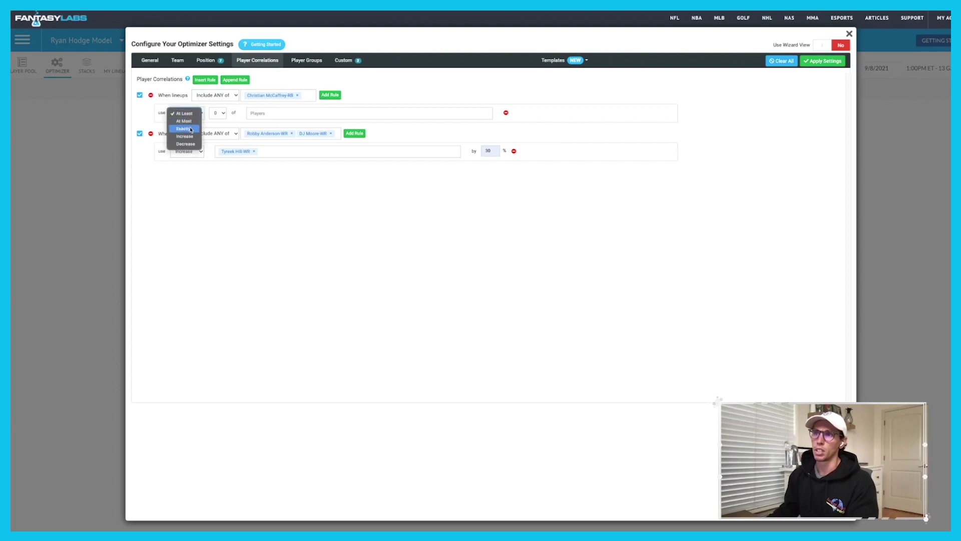
pyautogui.click(192, 126)
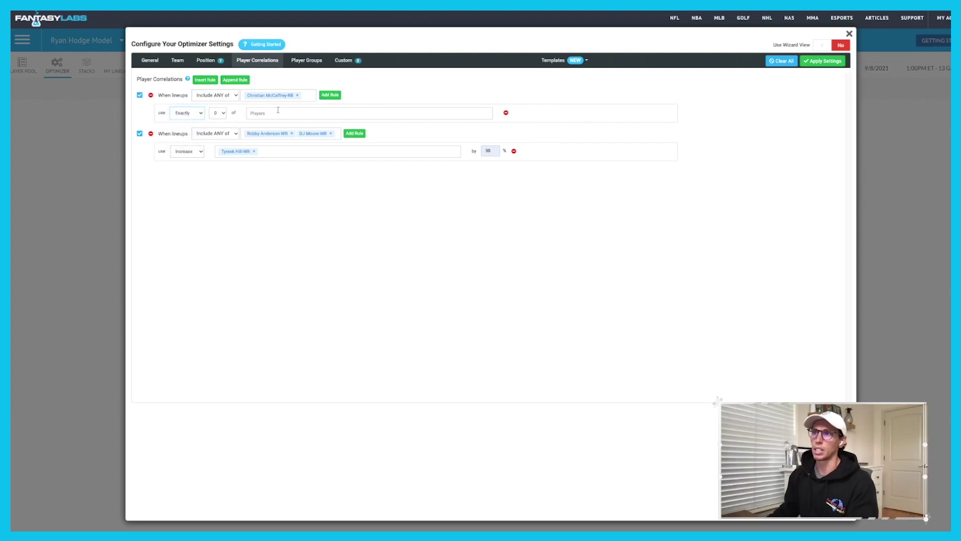
pyautogui.click(278, 111)
pyautogui.click(217, 113)
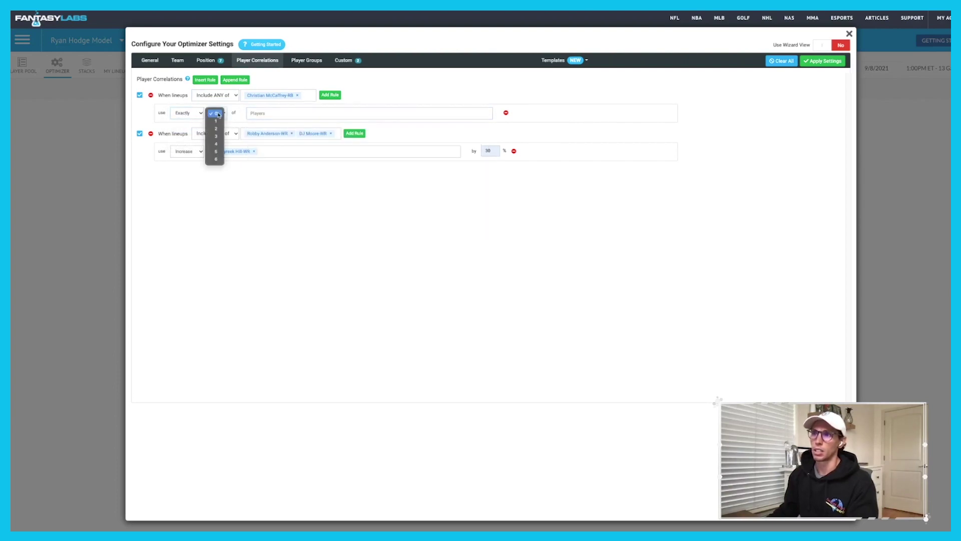
pyautogui.click(216, 121)
# Choose Tyreek Hill and Aaron Jones as the players in the Christian McCaffrey rule's condition
pyautogui.click(279, 112)
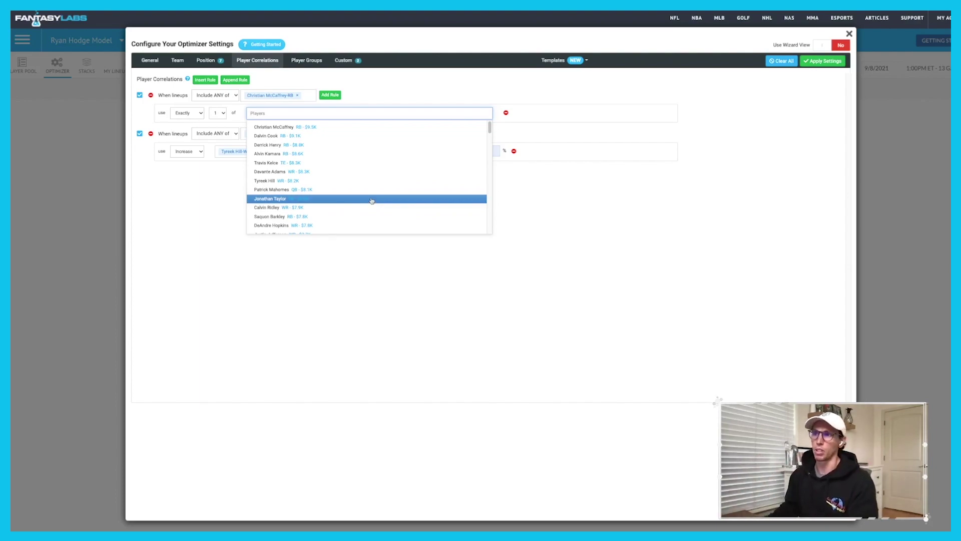
pyautogui.click(364, 181)
pyautogui.click(344, 110)
pyautogui.scroll(-2, 351, 210)
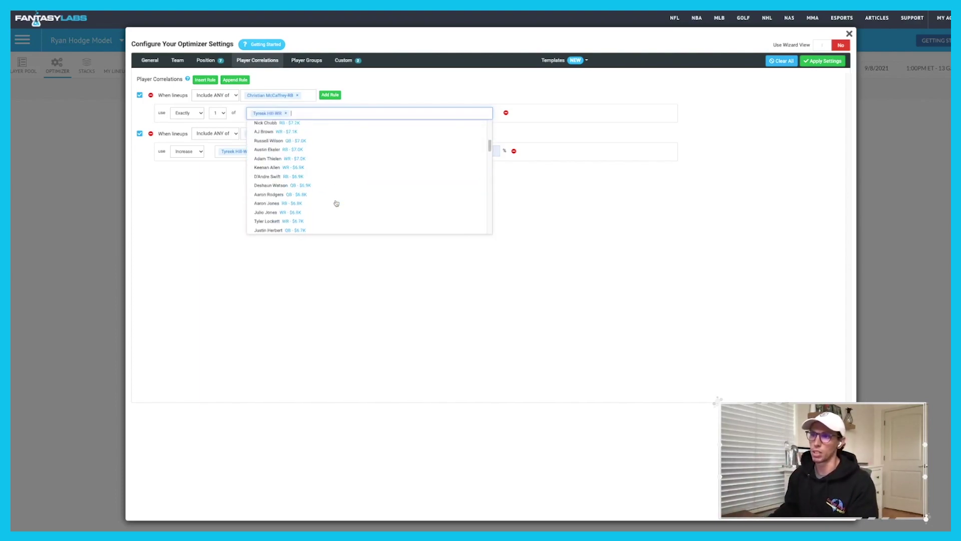
pyautogui.click(305, 208)
pyautogui.click(373, 111)
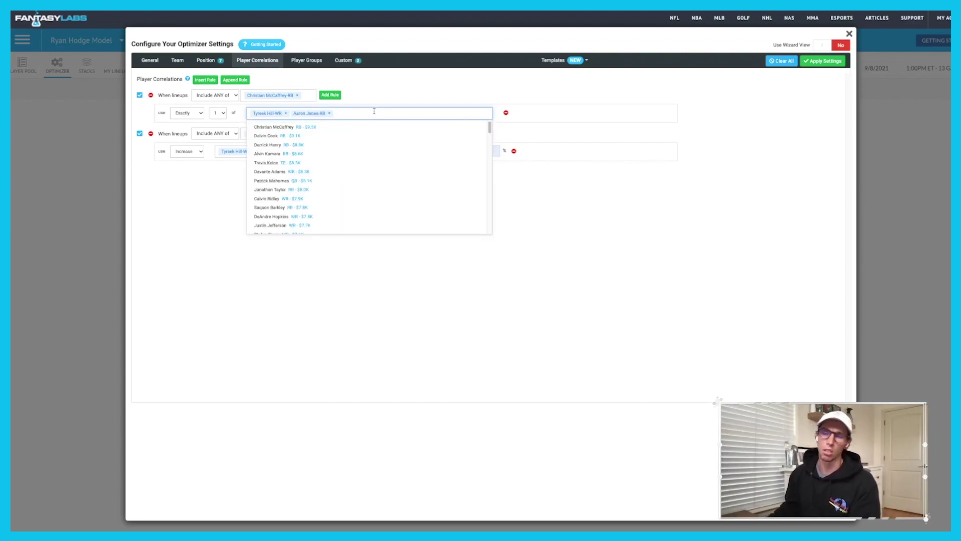
pyautogui.click(596, 262)
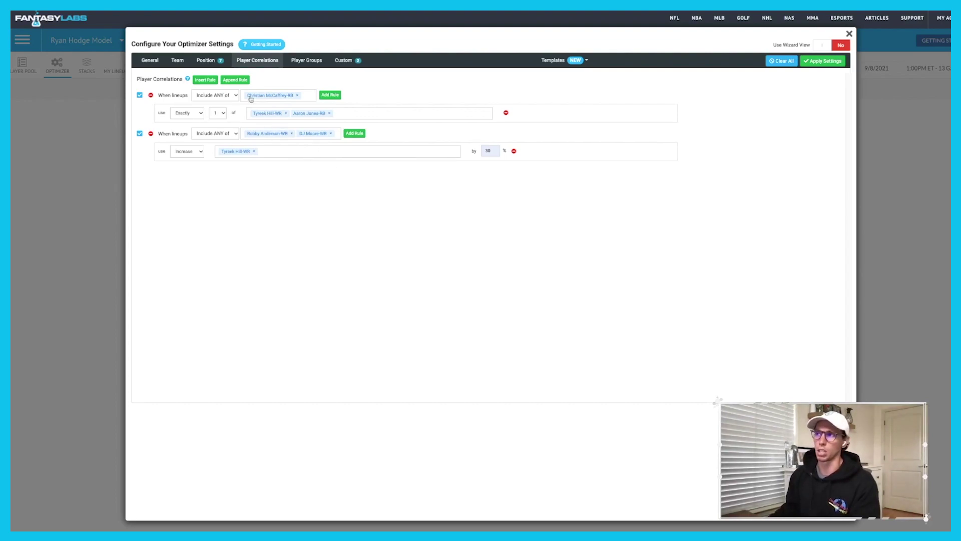
# Delete both player correlation rules
pyautogui.click(151, 95)
pyautogui.click(150, 95)
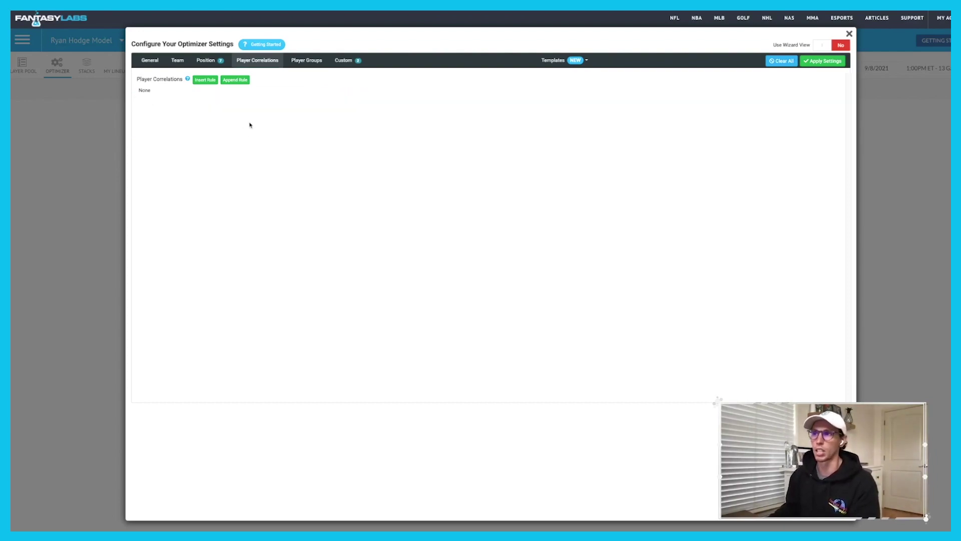
# Add a player group that uses Exactly 1 of its players
pyautogui.click(299, 62)
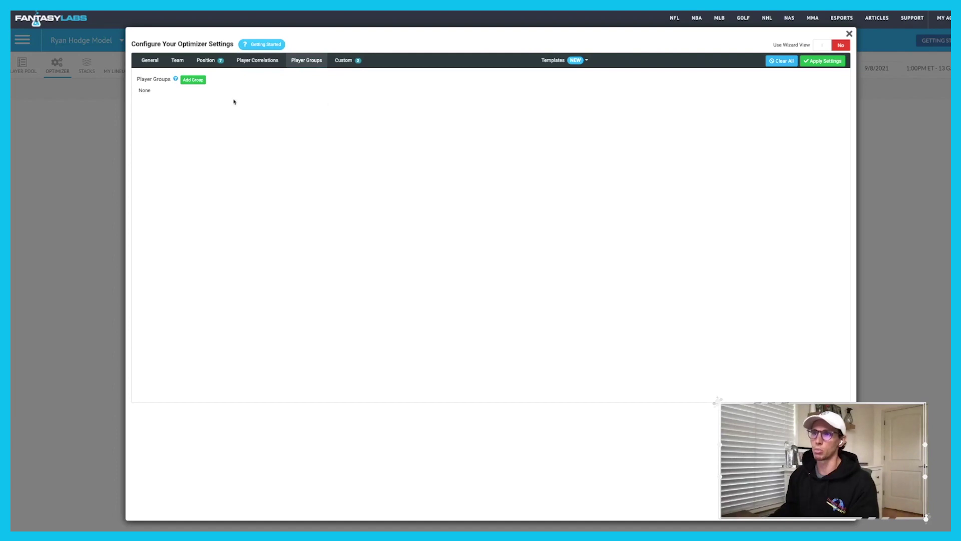
pyautogui.click(198, 81)
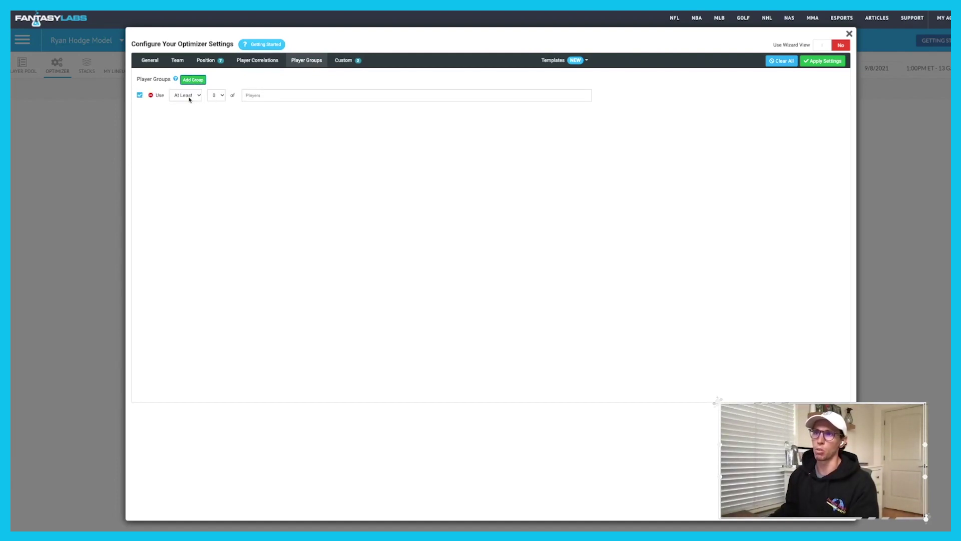
pyautogui.click(193, 98)
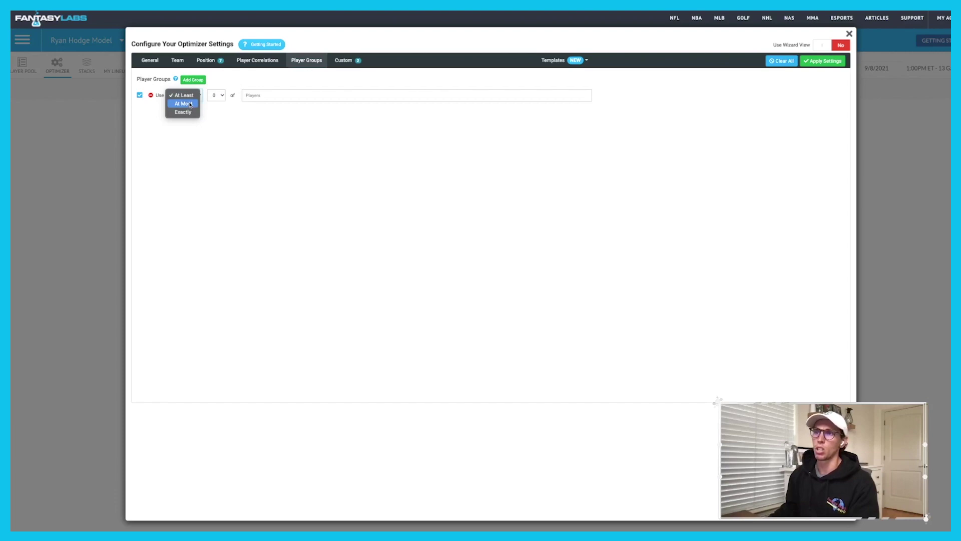
pyautogui.click(183, 111)
pyautogui.click(216, 95)
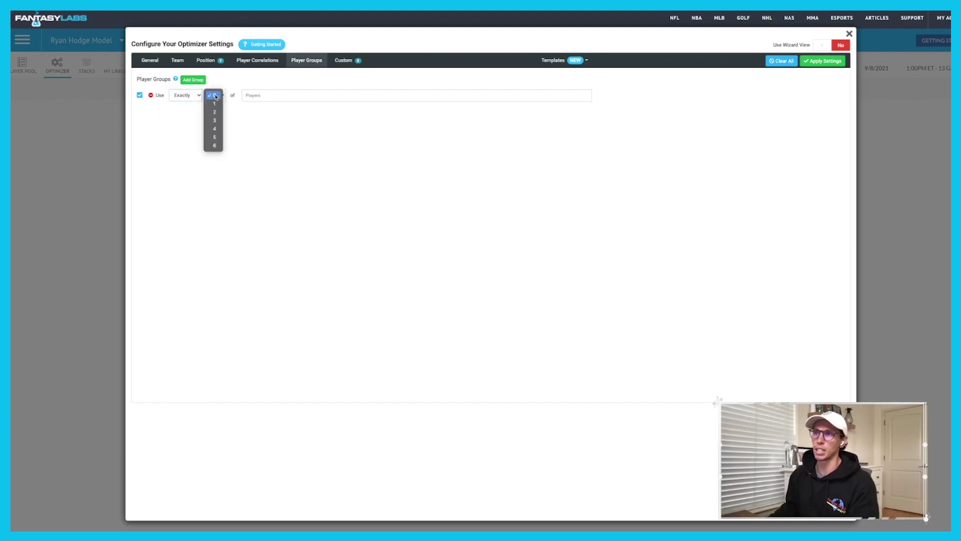
pyautogui.click(216, 104)
# Fill the player group with Alvin Kamara, Jonathan Taylor, DeAndre Hopkins, AJ Brown and Kyler Murray
pyautogui.click(294, 96)
pyautogui.click(301, 110)
pyautogui.click(322, 173)
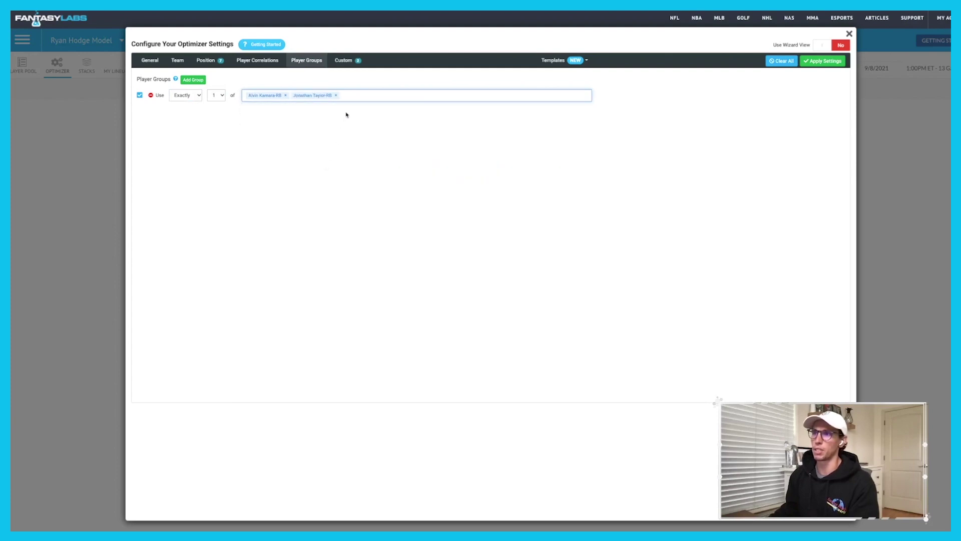
pyautogui.click(359, 189)
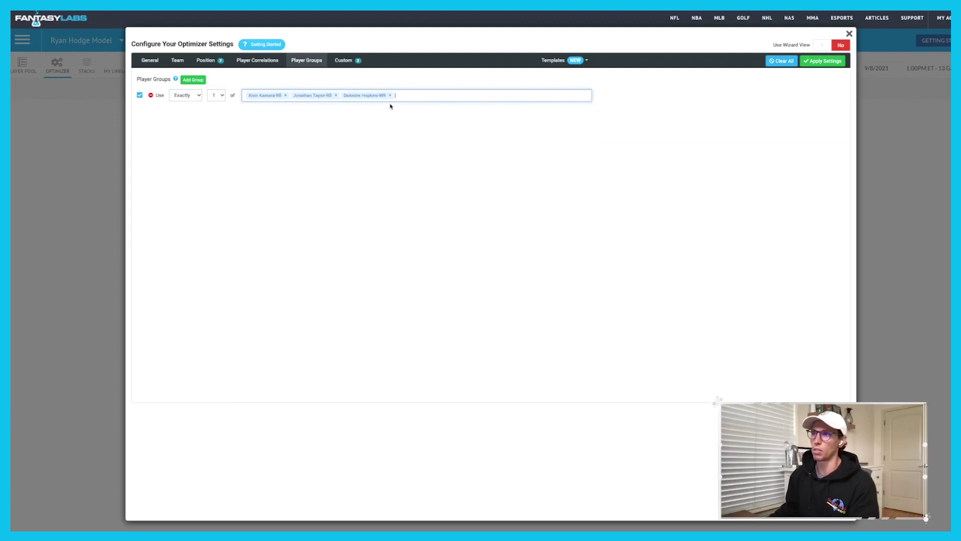
pyautogui.click(429, 95)
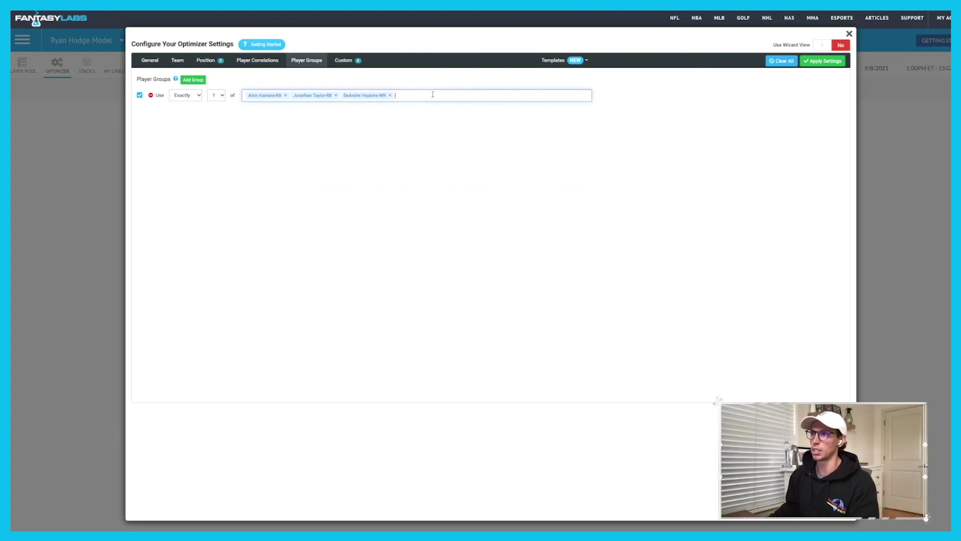
pyautogui.scroll(-1, 401, 182)
pyautogui.click(367, 204)
pyautogui.click(485, 95)
pyautogui.click(442, 207)
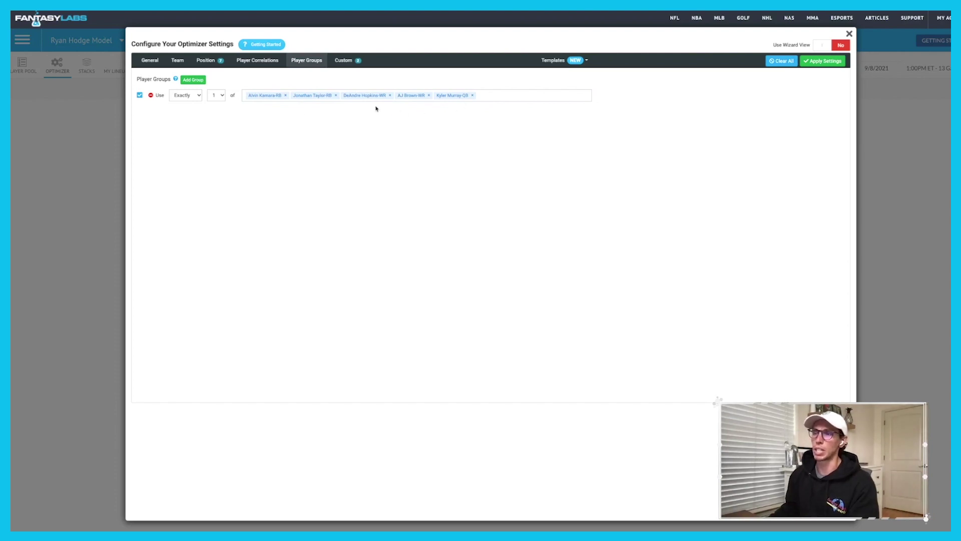
# Replace Kyler Murray in the player group with Tyler Lockett, D'Andre Swift and DK Metcalf
pyautogui.click(531, 93)
pyautogui.scroll(-3, 419, 197)
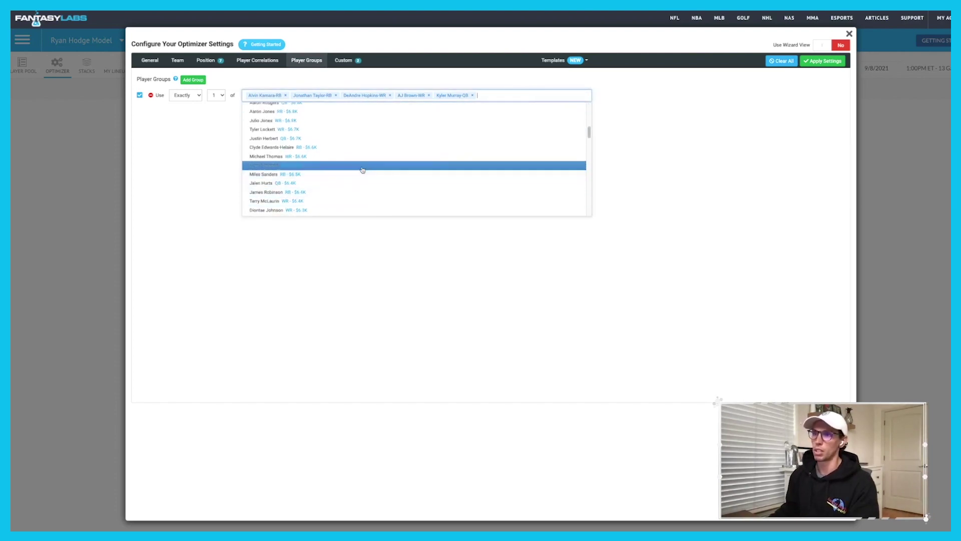
pyautogui.click(354, 129)
pyautogui.click(472, 95)
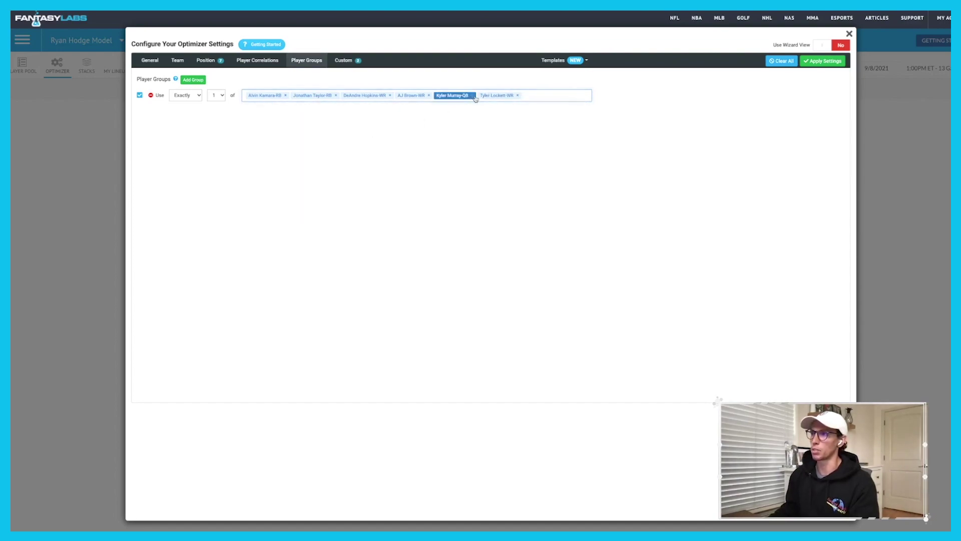
pyautogui.scroll(-3, 359, 202)
pyautogui.click(333, 179)
pyautogui.click(543, 96)
pyautogui.scroll(-3, 458, 175)
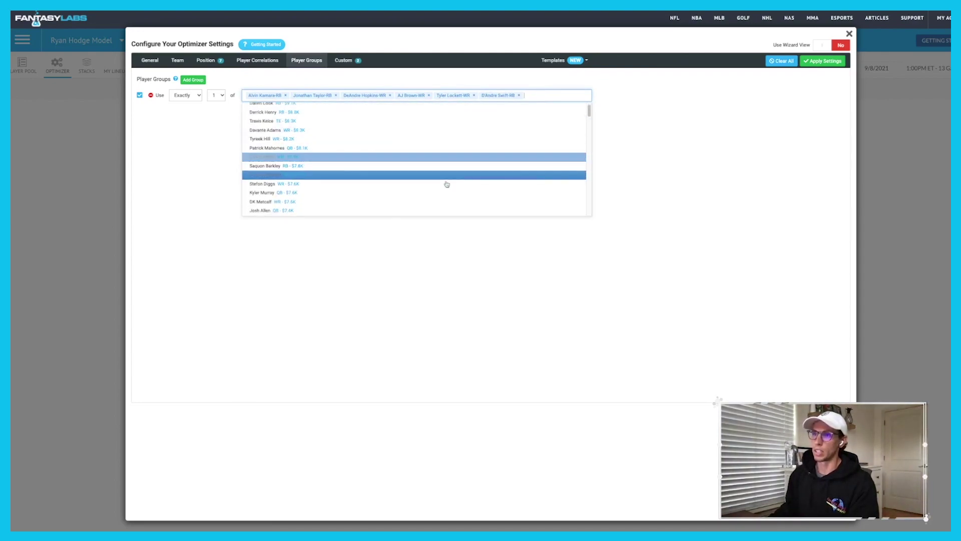
pyautogui.click(406, 202)
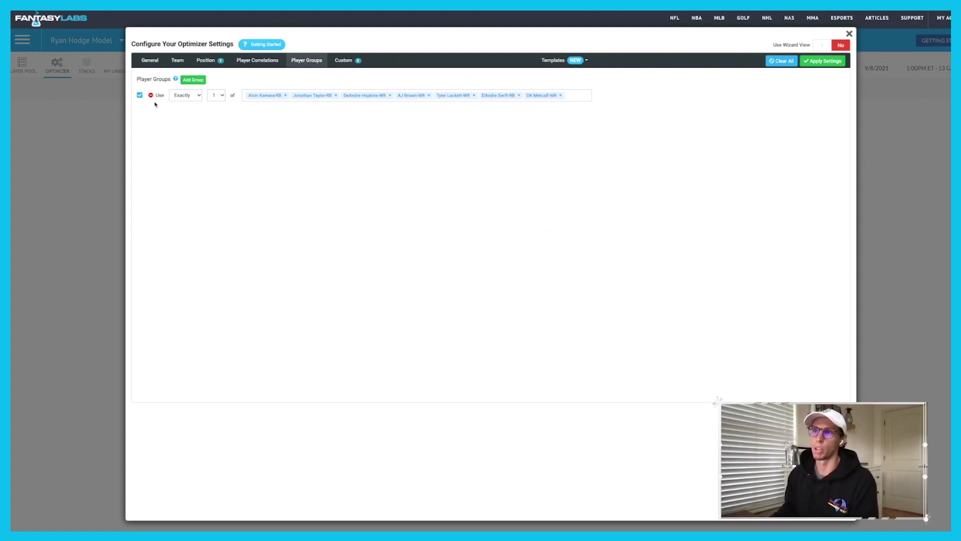
# Try At Least and At Most as the player group's limit, and delete the group
pyautogui.click(190, 96)
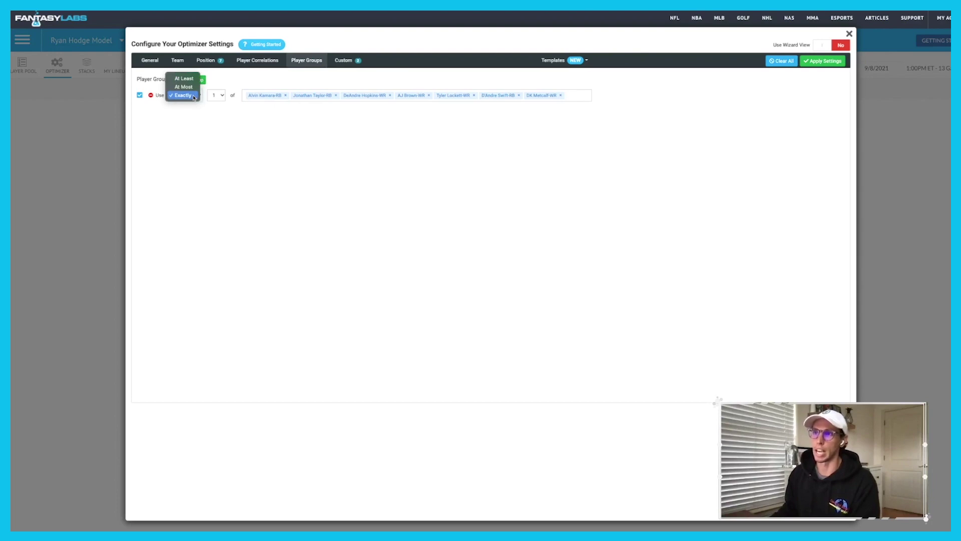
pyautogui.click(190, 78)
pyautogui.click(192, 95)
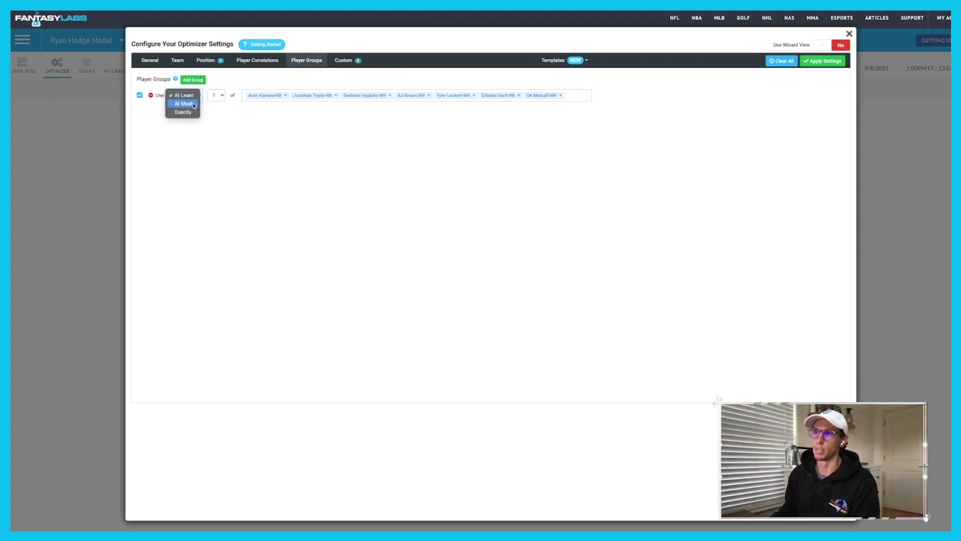
pyautogui.click(193, 104)
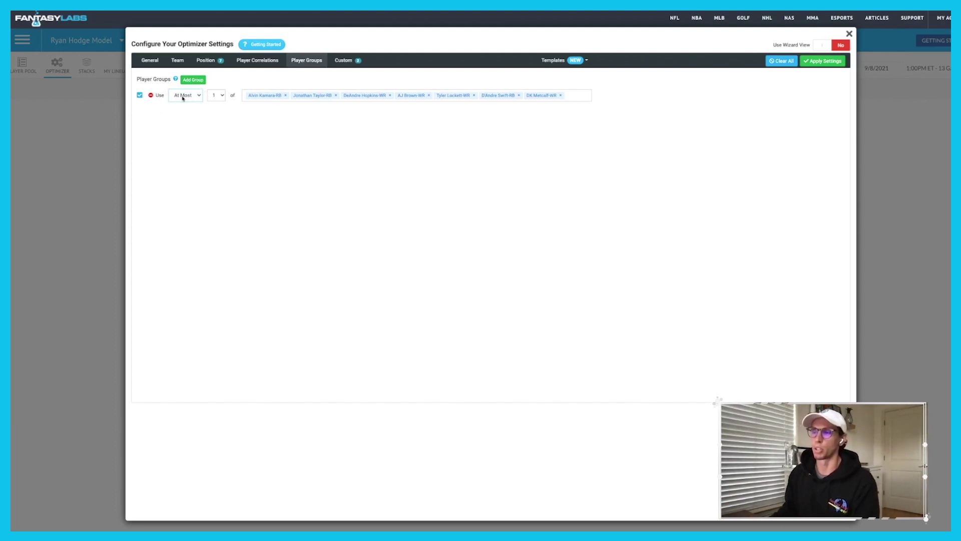
pyautogui.click(151, 95)
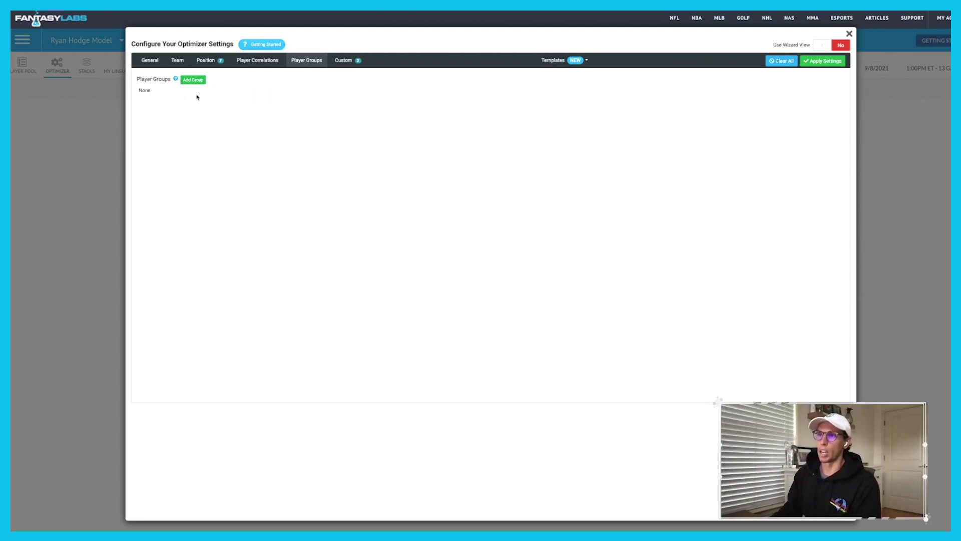
# Add a custom rule requiring at least 1 WR based on Leverage %
pyautogui.click(360, 66)
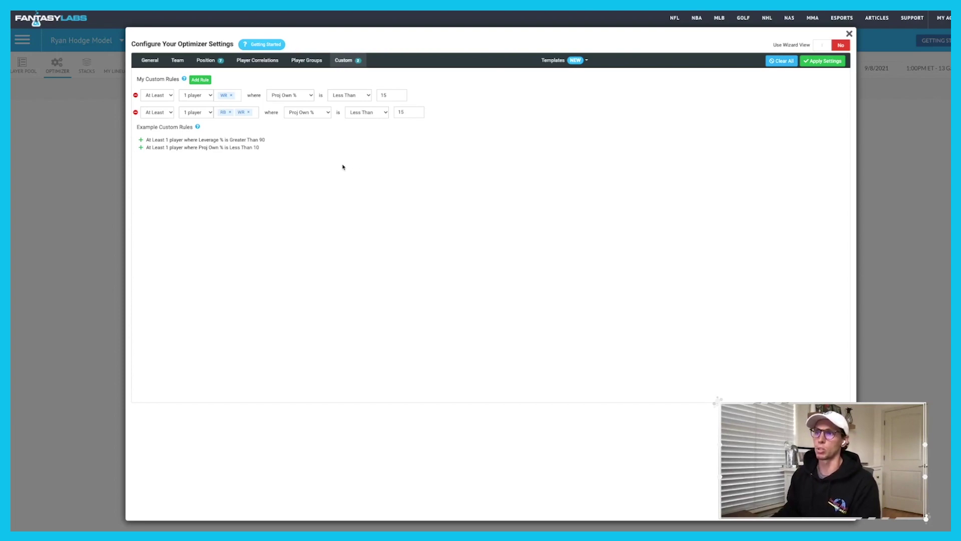
pyautogui.click(201, 80)
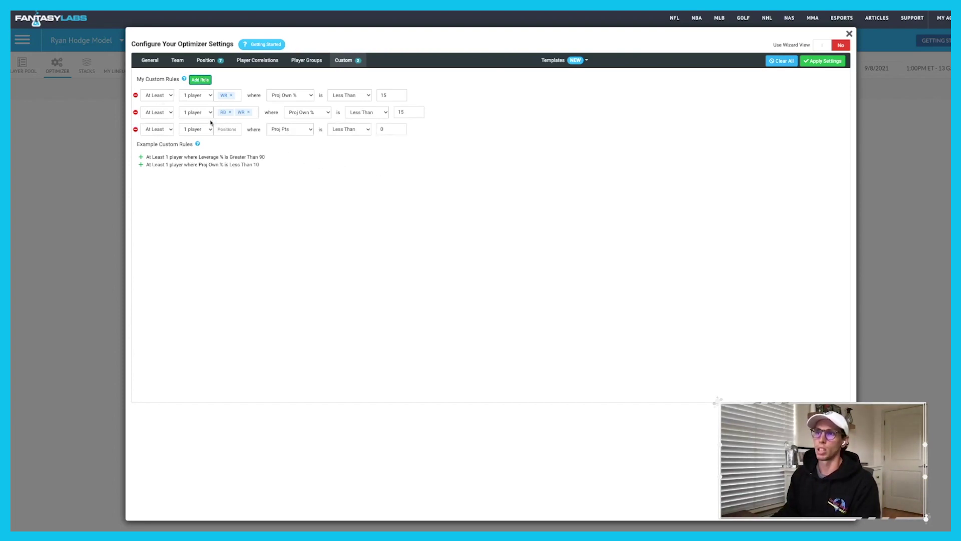
pyautogui.click(190, 135)
pyautogui.click(195, 131)
pyautogui.click(299, 132)
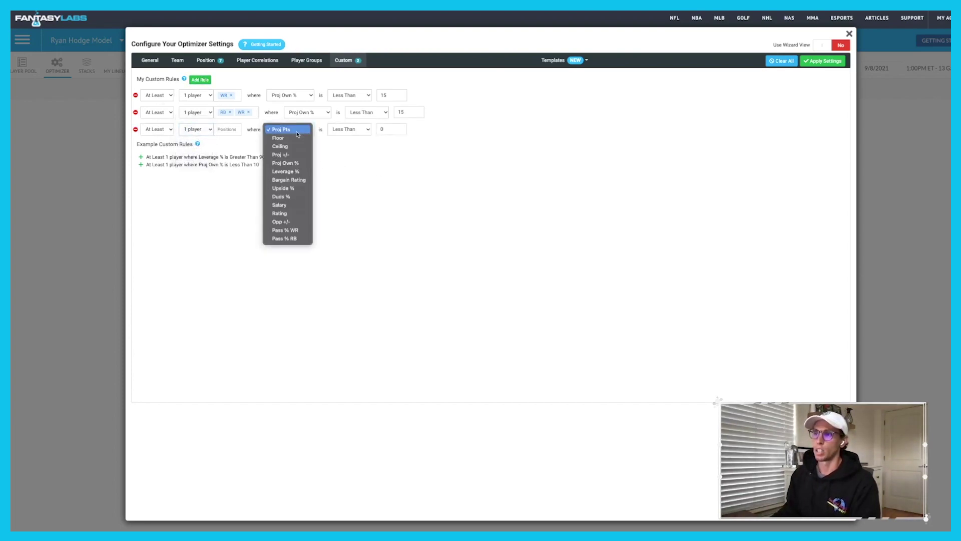
pyautogui.click(301, 172)
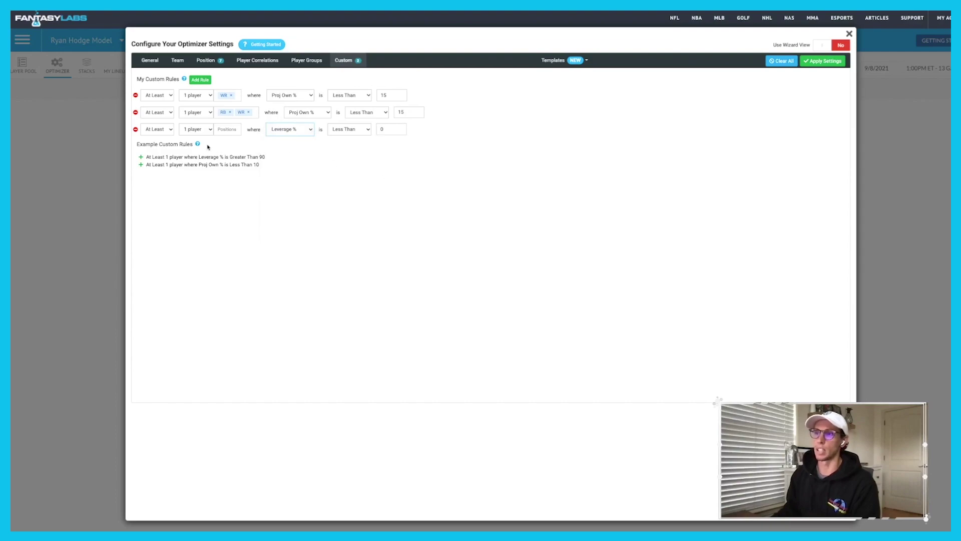
pyautogui.click(228, 129)
pyautogui.click(224, 160)
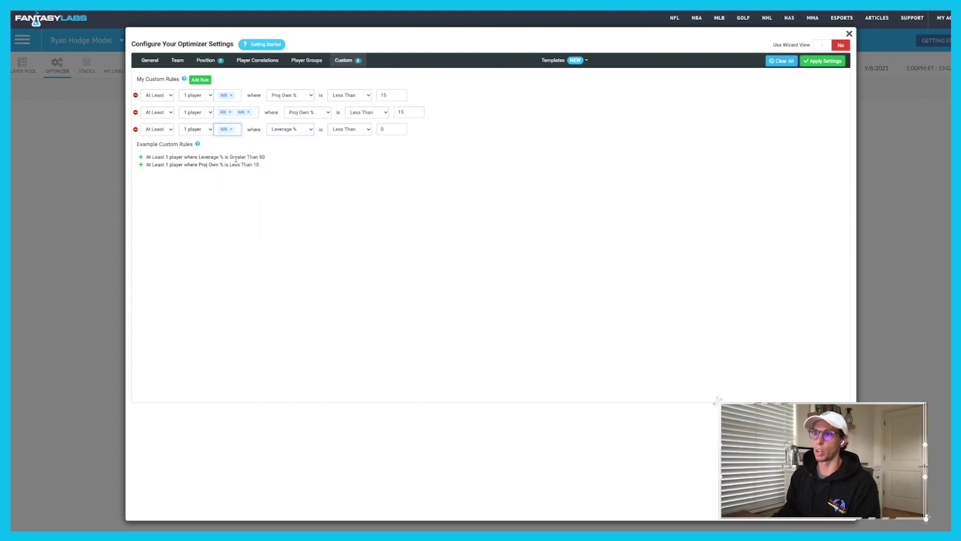
# Keep the leverage rule's comparison at Less Than and set its threshold to 98
pyautogui.click(352, 131)
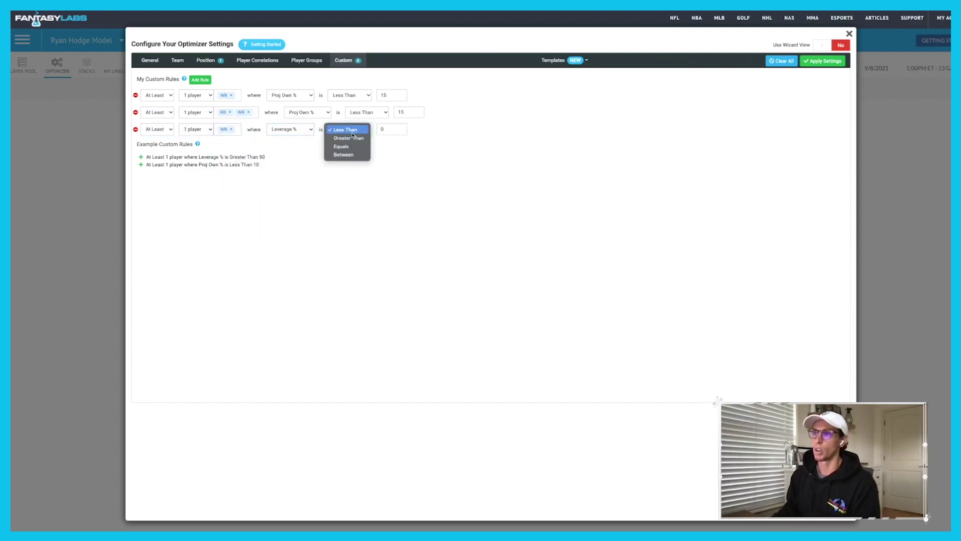
pyautogui.click(395, 129)
pyautogui.click(395, 129)
pyautogui.press('BackSpace')
pyautogui.write('98')
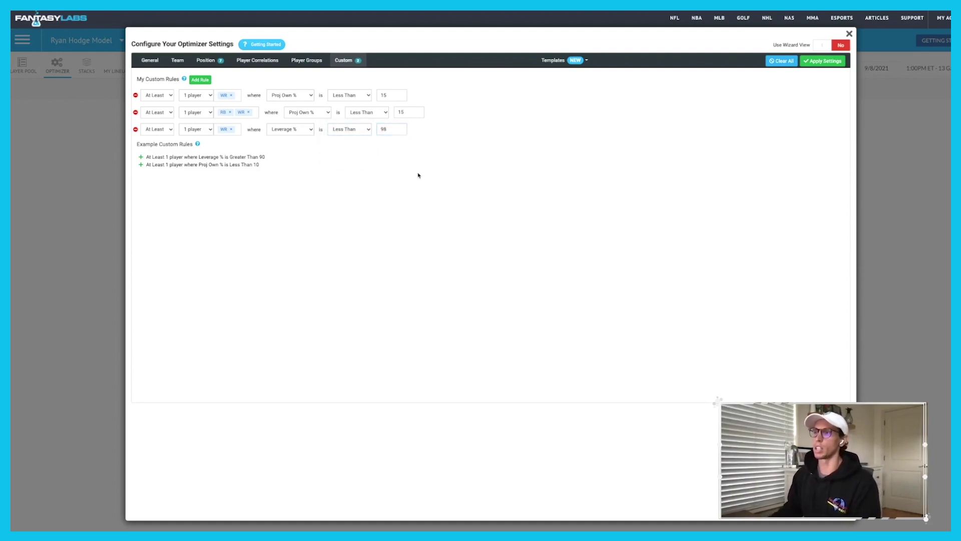
# Apply the optimizer settings and go to the player pool
pyautogui.click(823, 61)
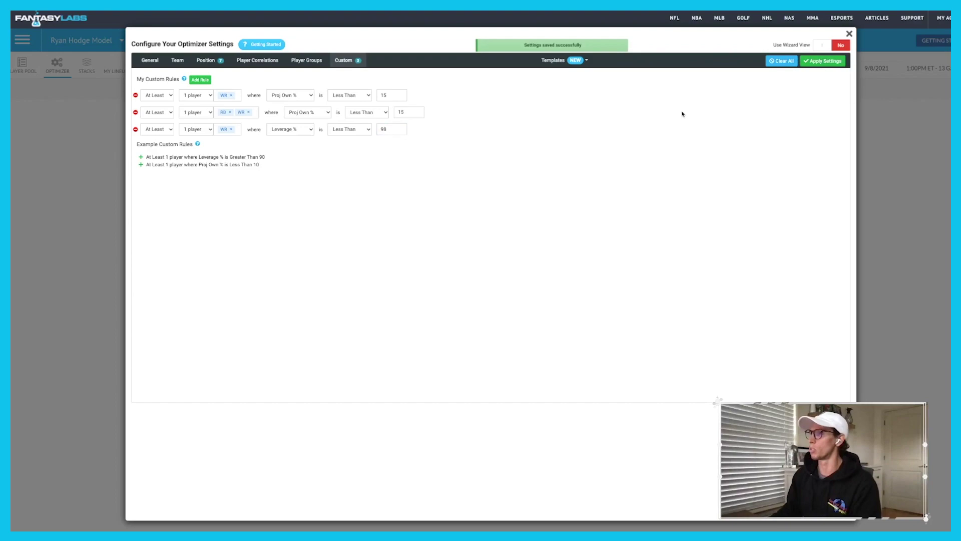
pyautogui.click(850, 34)
pyautogui.click(25, 67)
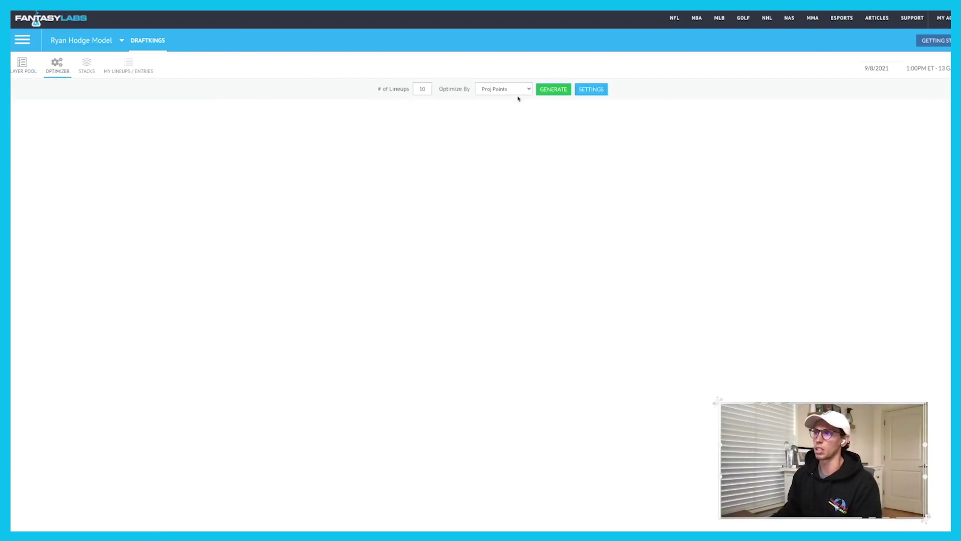
# Reopen the optimizer's custom rules and add a fourth rule based on Ceiling
pyautogui.click(591, 89)
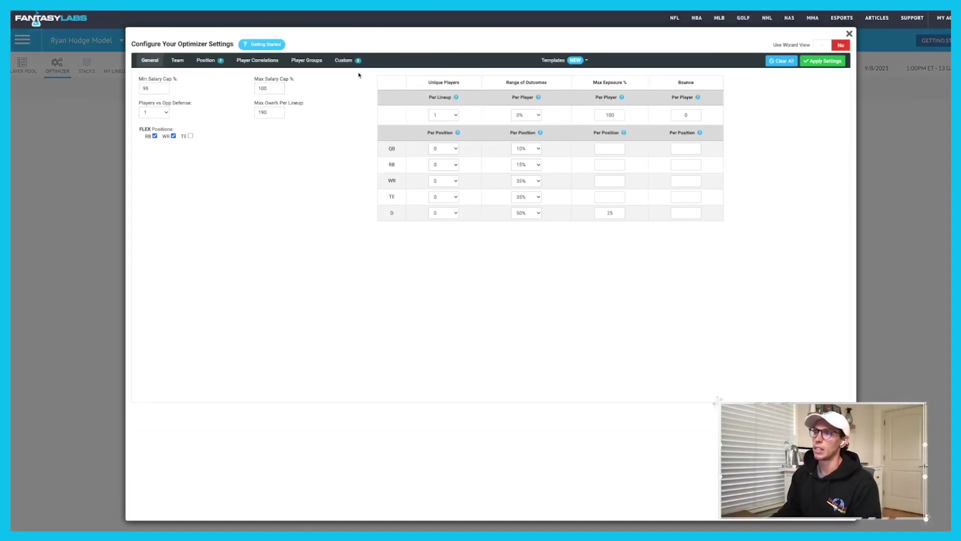
pyautogui.click(344, 60)
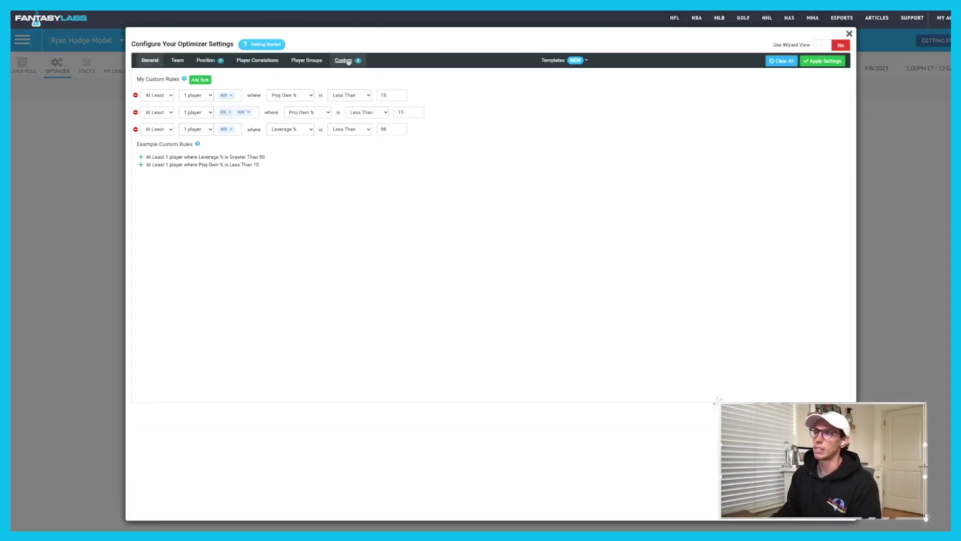
pyautogui.click(197, 80)
pyautogui.click(286, 150)
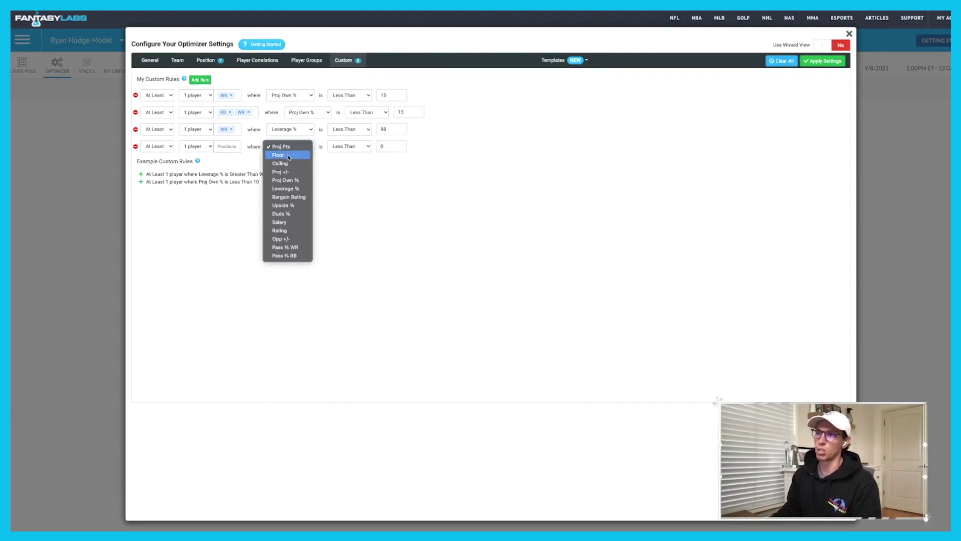
pyautogui.click(291, 168)
# Make the Ceiling rule cover at least 1 player at the WR position
pyautogui.click(160, 148)
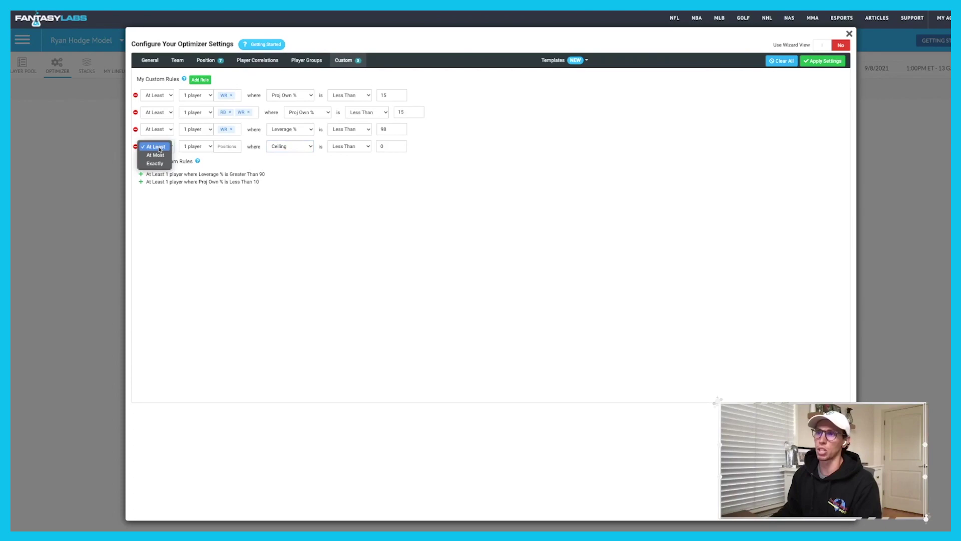
pyautogui.click(156, 147)
pyautogui.click(196, 146)
pyautogui.click(232, 147)
pyautogui.click(230, 147)
pyautogui.click(235, 178)
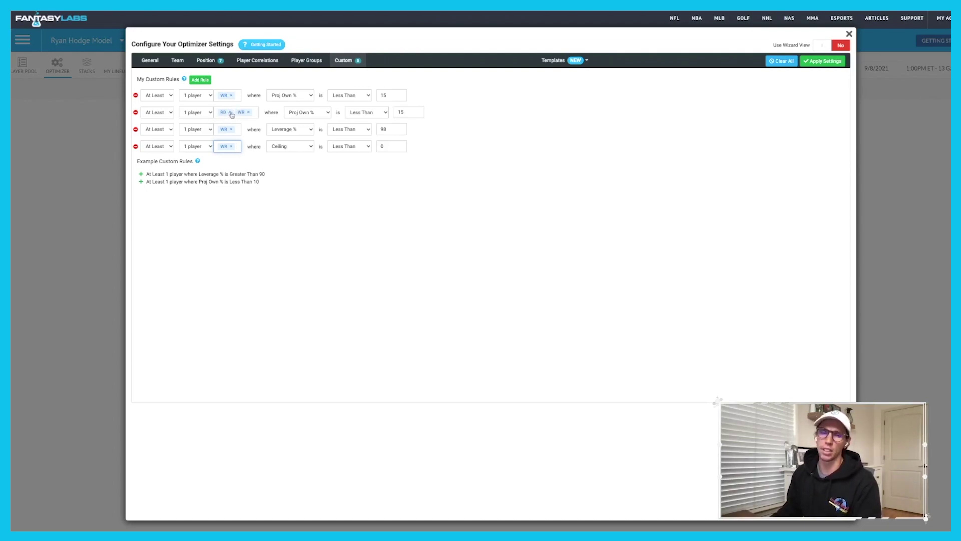
pyautogui.click(322, 176)
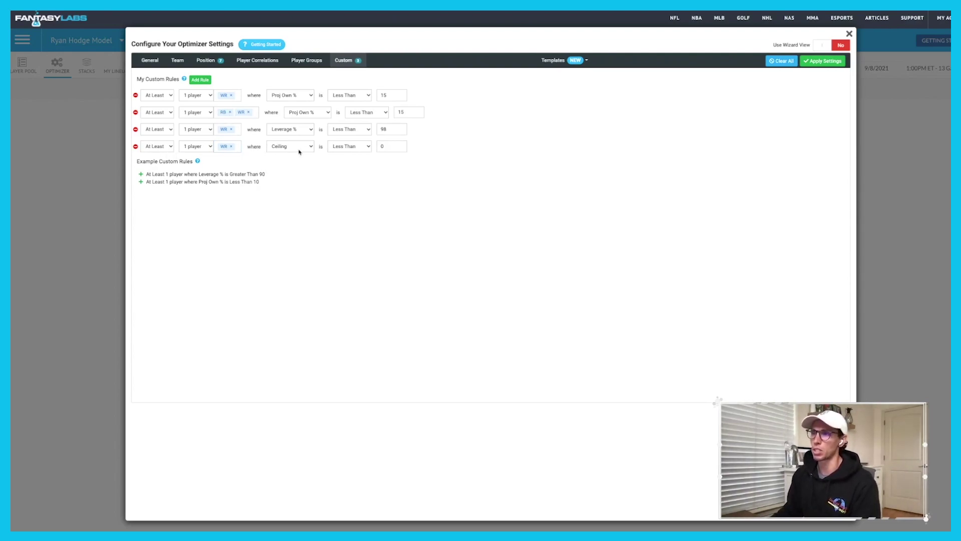
# Set the Ceiling rule's condition to Greater Than 30
pyautogui.click(356, 148)
pyautogui.click(349, 155)
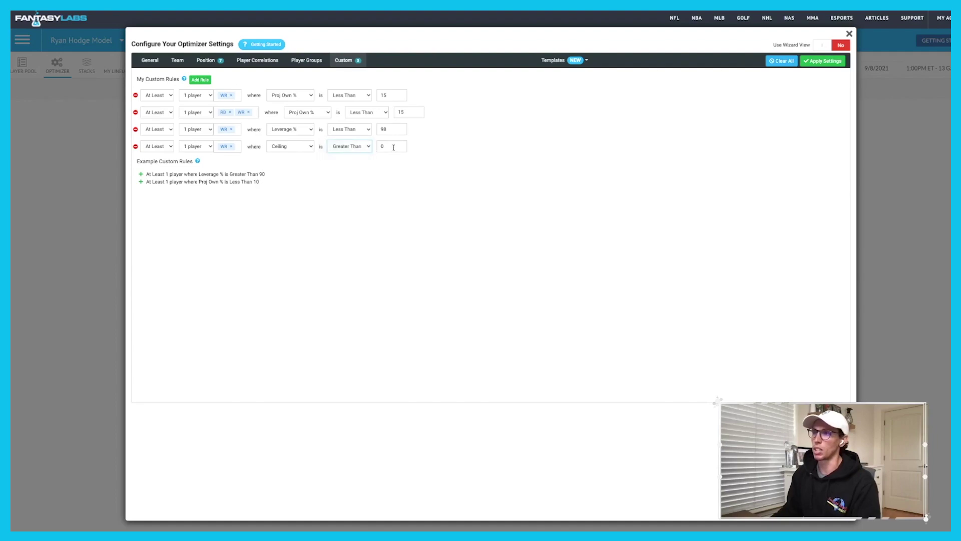
pyautogui.click(392, 146)
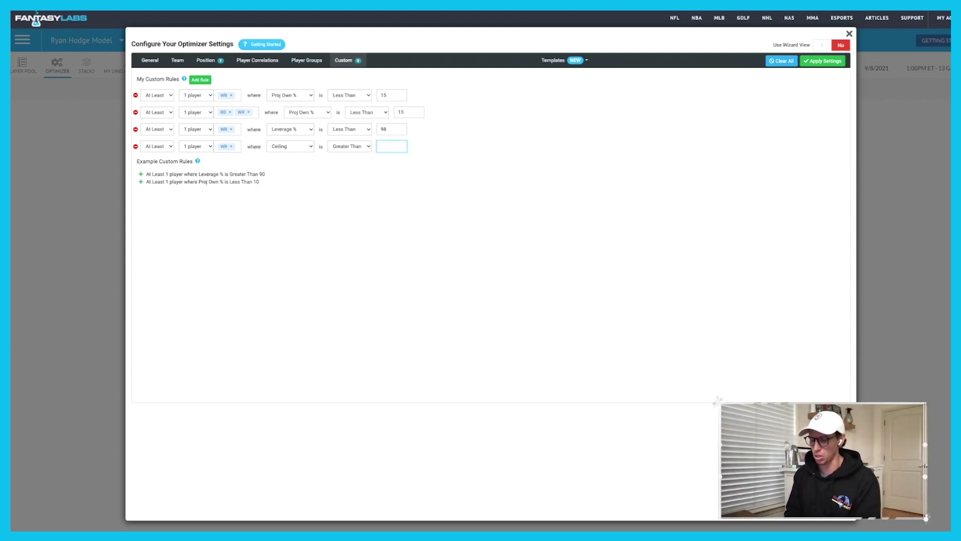
pyautogui.write('30')
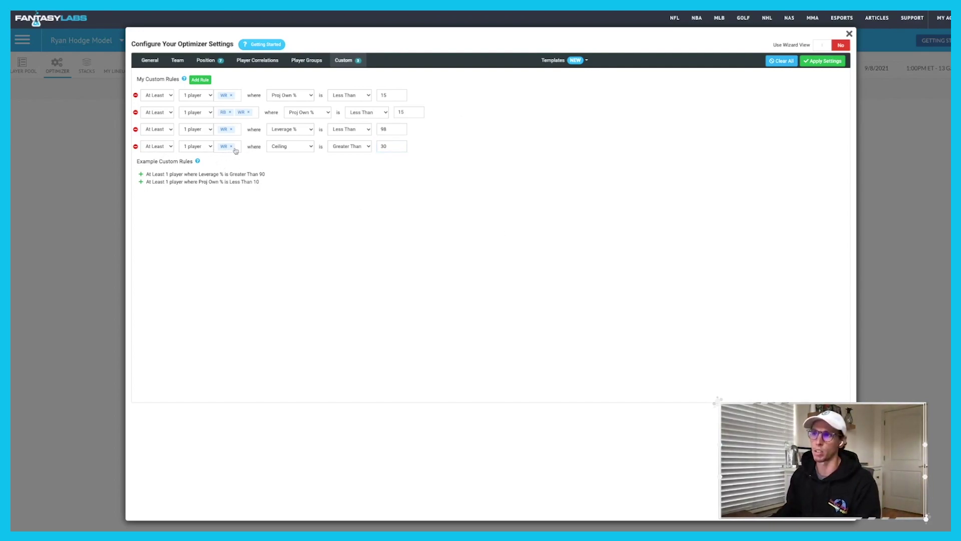
# Try Exactly as the Ceiling rule's quantity condition and return it to At Least
pyautogui.click(157, 146)
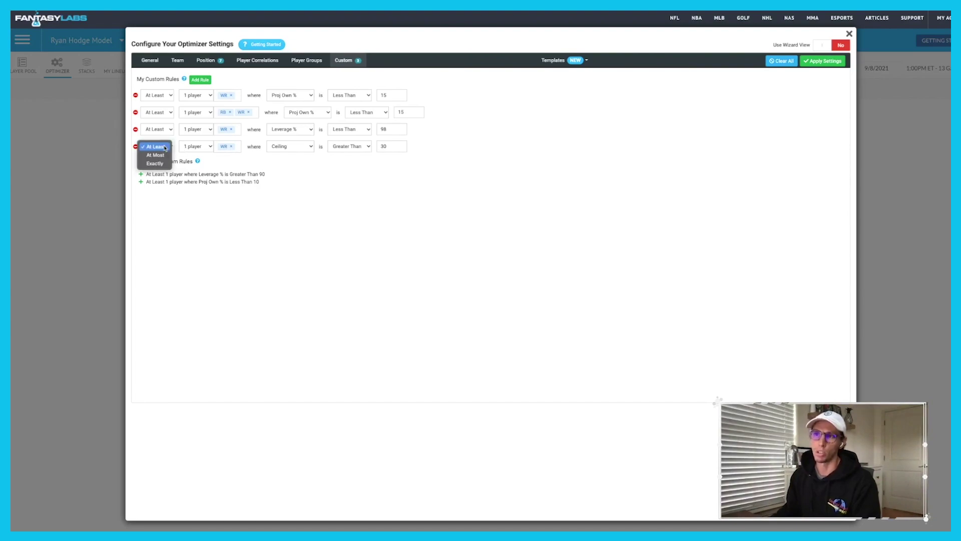
pyautogui.click(155, 164)
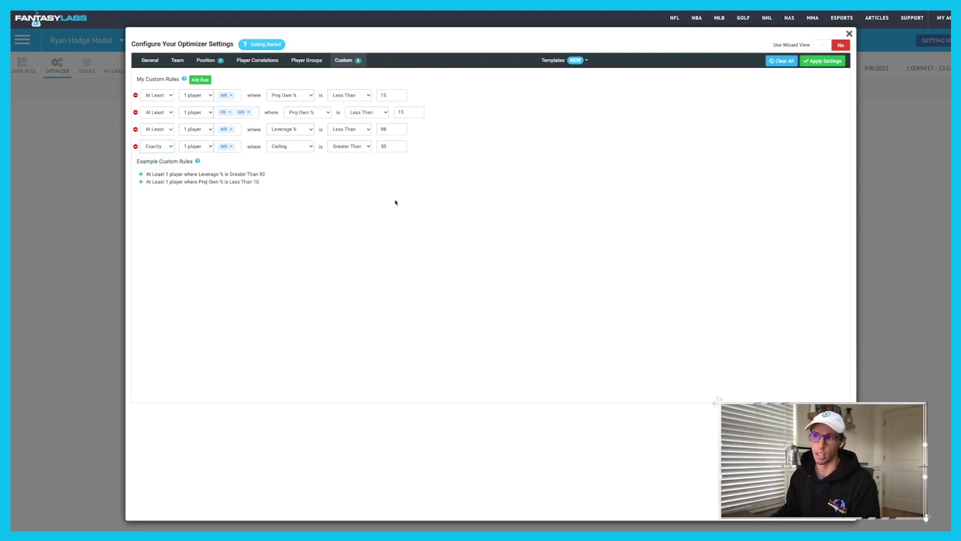
pyautogui.click(161, 146)
pyautogui.click(160, 136)
pyautogui.click(161, 149)
pyautogui.click(163, 136)
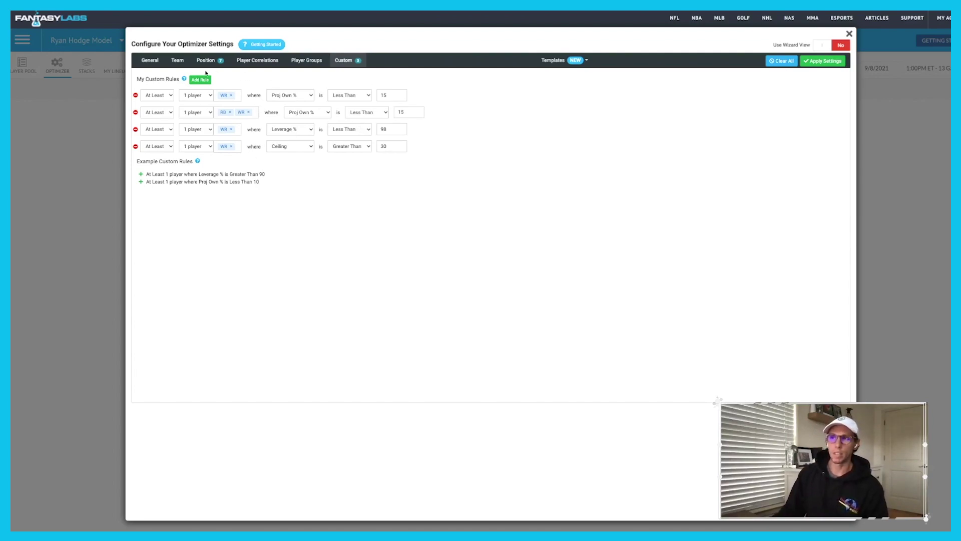
# Review the Max Own% Per Lineup limit in the general settings, and apply the optimizer settings
pyautogui.click(149, 60)
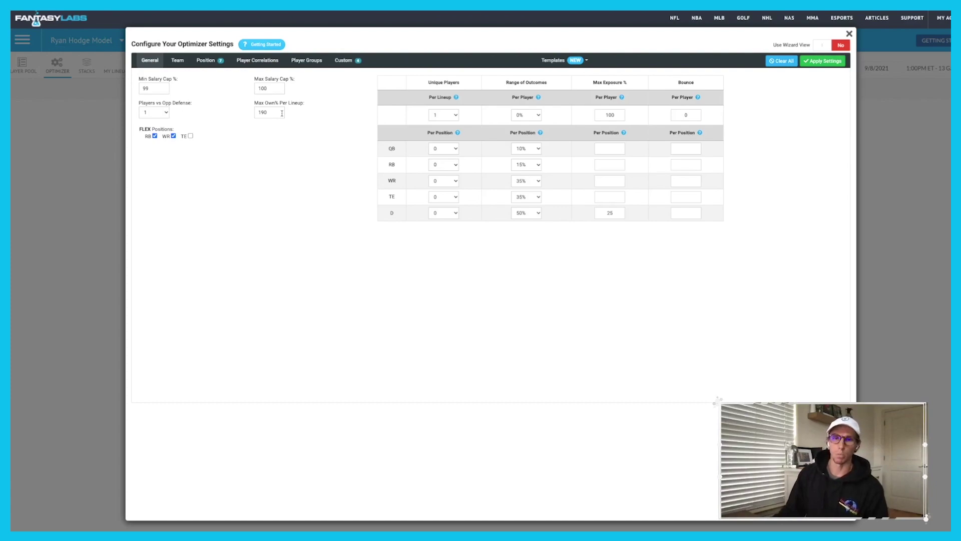
pyautogui.click(282, 113)
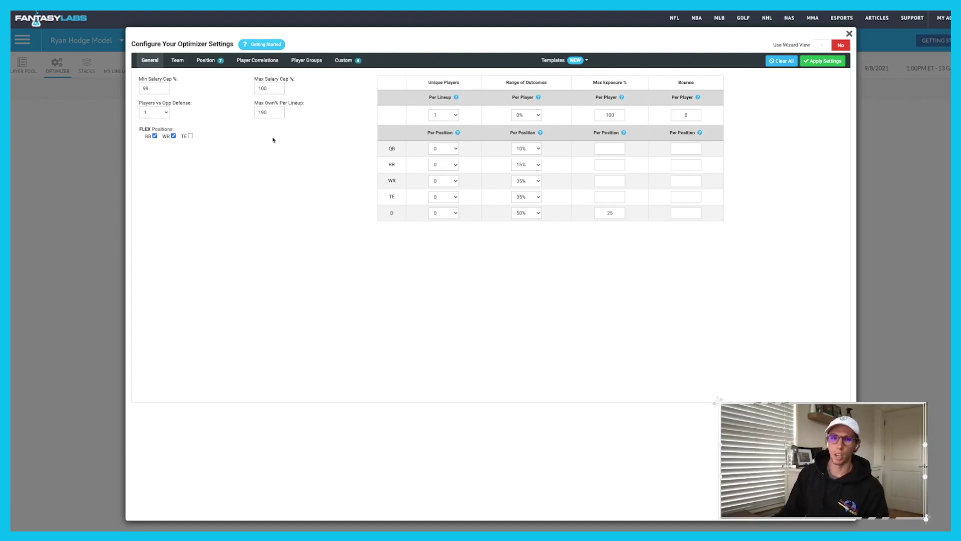
pyautogui.moveTo(270, 112); pyautogui.dragTo(254, 113)
pyautogui.click(837, 60)
pyautogui.click(850, 34)
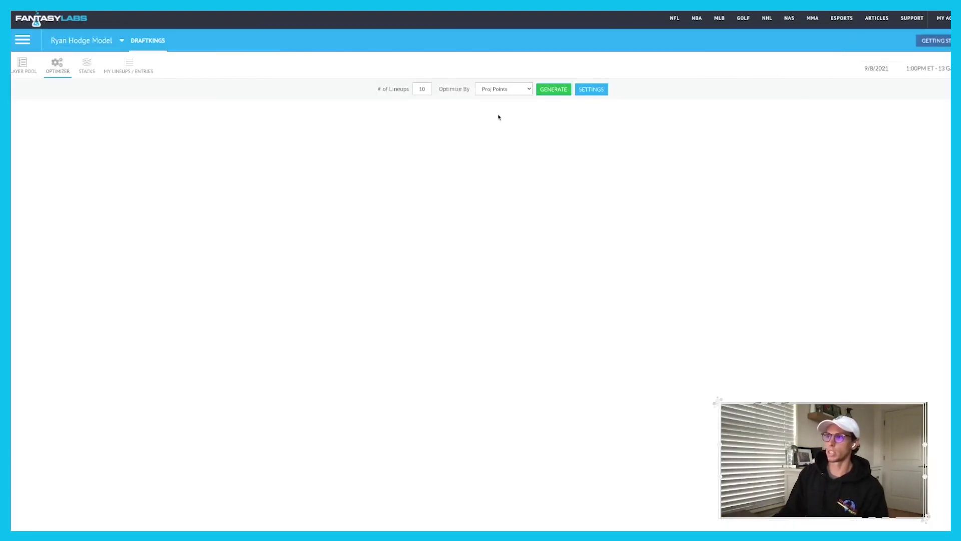
# Generate 150 lineups optimized by Proj Points
pyautogui.doubleClick(420, 89)
pyautogui.write('150')
pyautogui.click(564, 92)
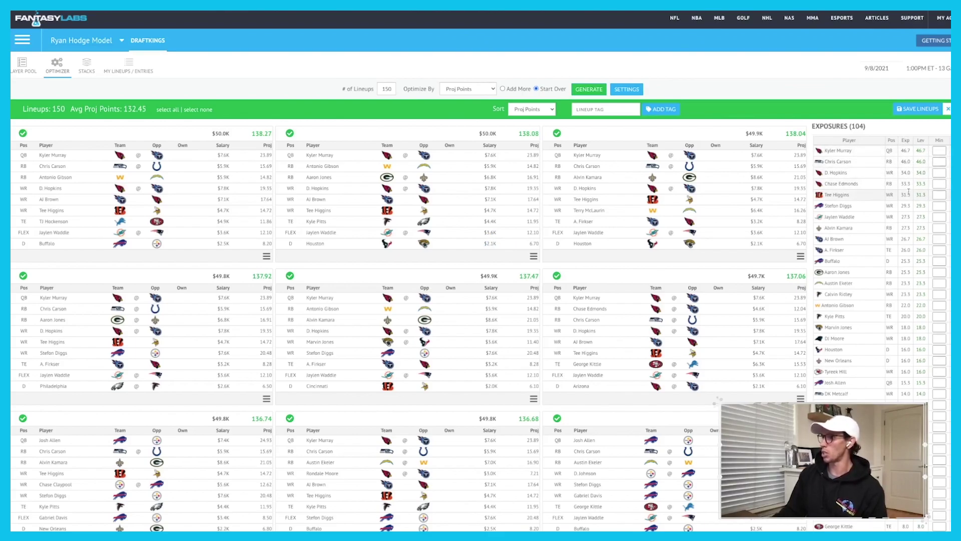
# Filter the generated lineups to those with Kyler Murray and look through them
pyautogui.click(836, 151)
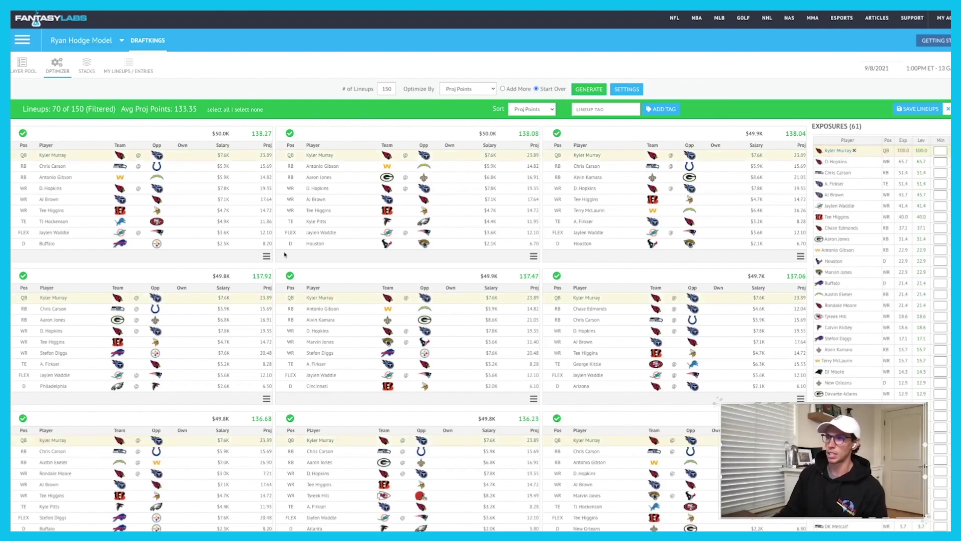
pyautogui.scroll(-1, 285, 255)
pyautogui.scroll(-15, 285, 255)
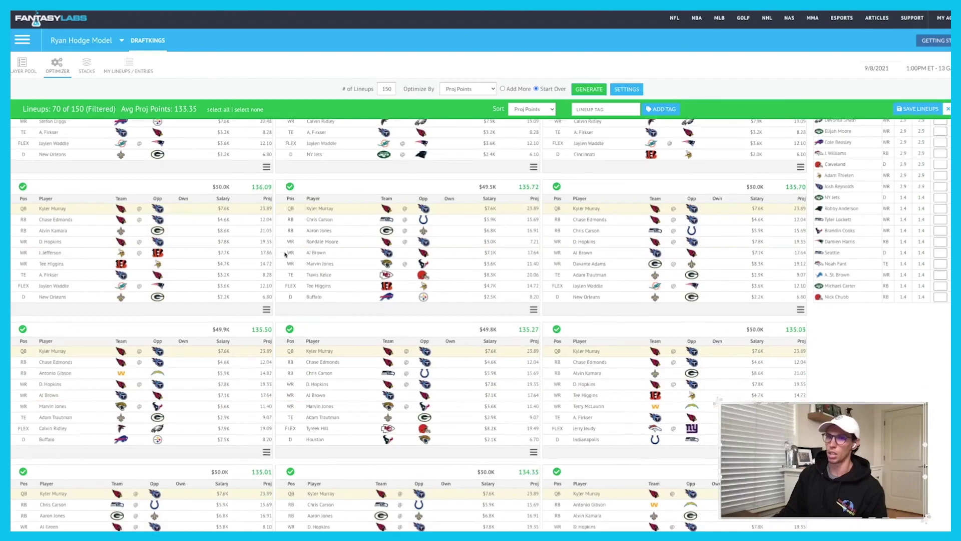
# Examine the player exposures across the Kyler Murray lineups, and clear the Kyler Murray filter
pyautogui.scroll(-1, 285, 255)
pyautogui.scroll(15, 285, 255)
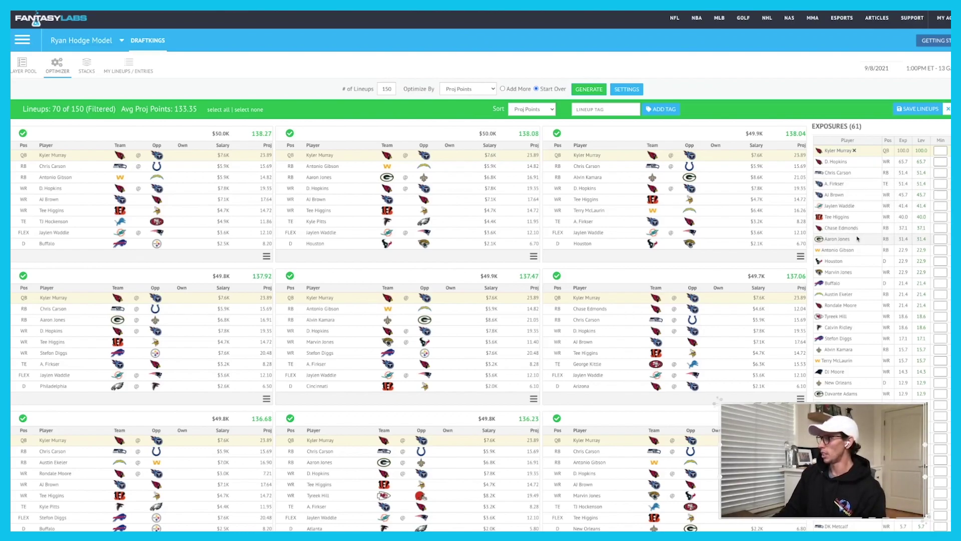
pyautogui.scroll(-2, 857, 239)
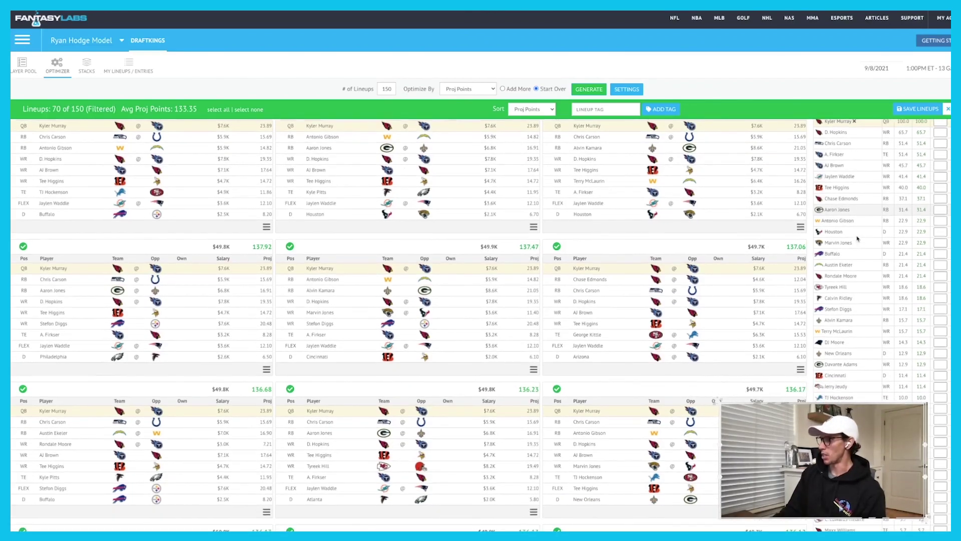
pyautogui.scroll(2, 857, 239)
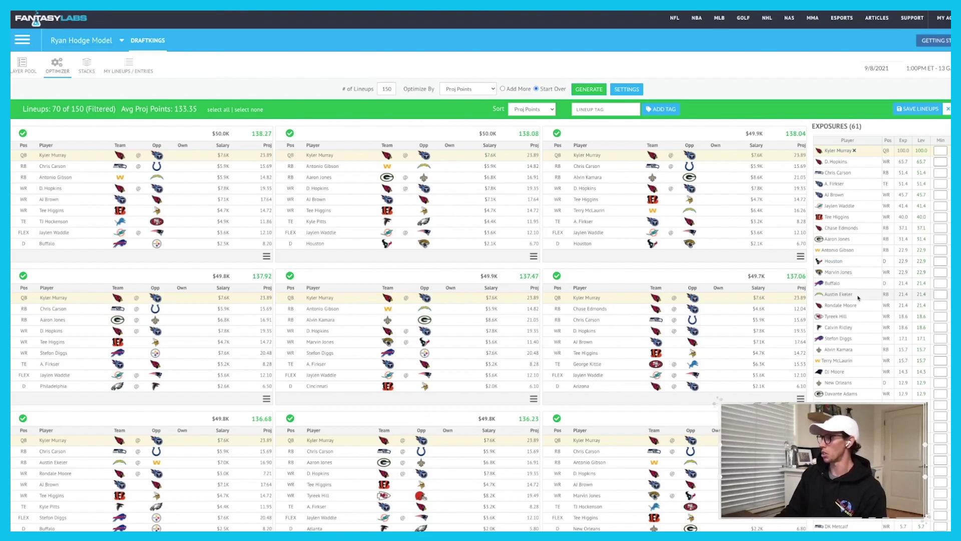
pyautogui.click(855, 150)
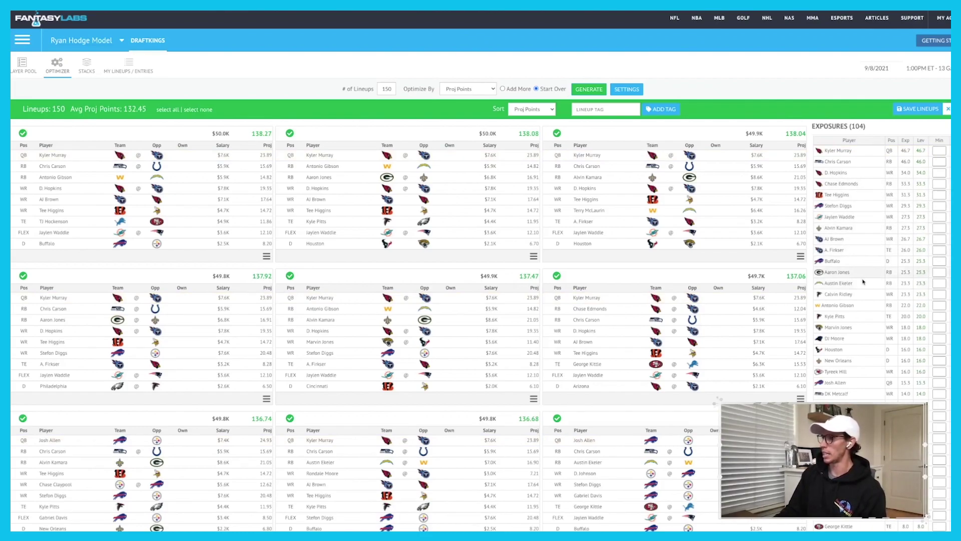
# Review the player exposures across the full set of 150 lineups
pyautogui.scroll(-2, 857, 298)
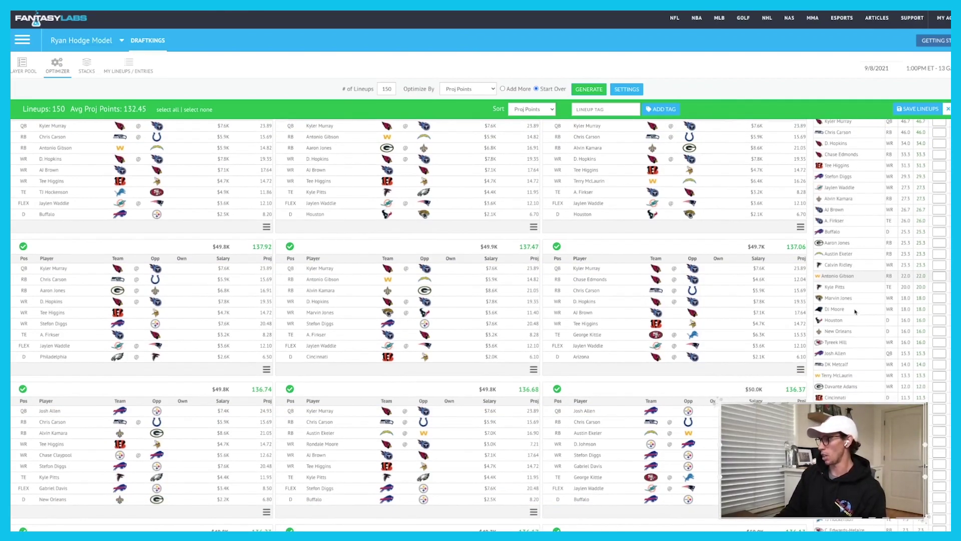
pyautogui.scroll(-3, 856, 311)
pyautogui.scroll(3, 855, 312)
pyautogui.scroll(1, 855, 311)
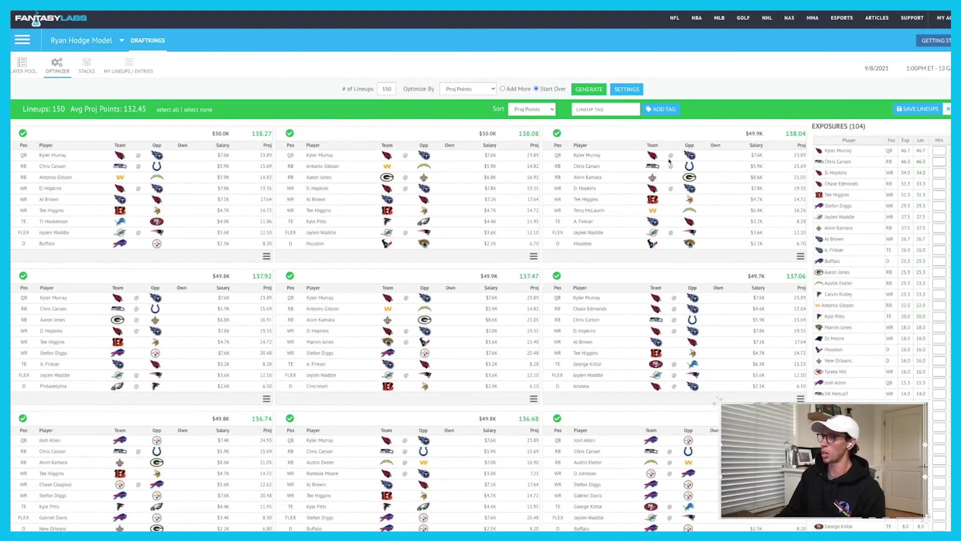
# Inspect the lineup sort choices, the Optimize By metrics and the number of lineups without changing them
pyautogui.click(519, 111)
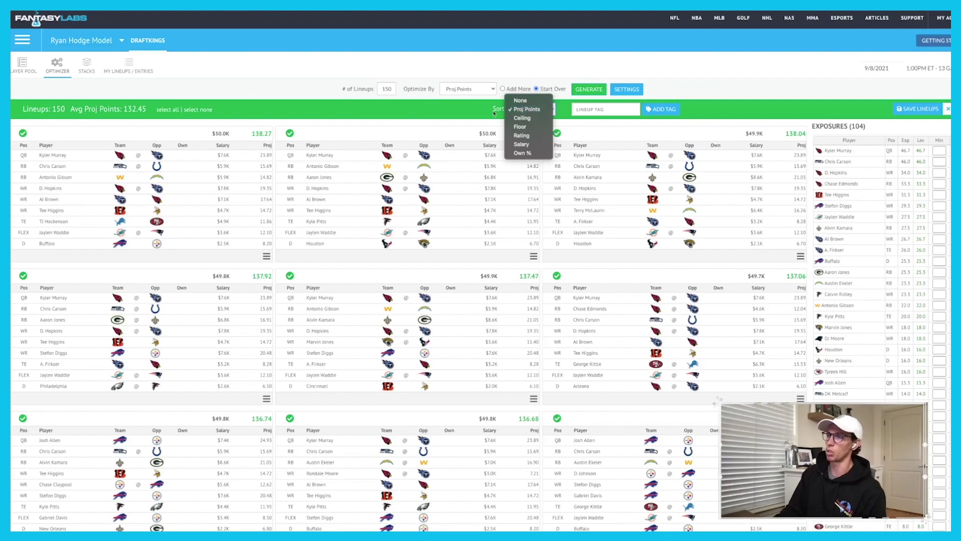
pyautogui.click(508, 111)
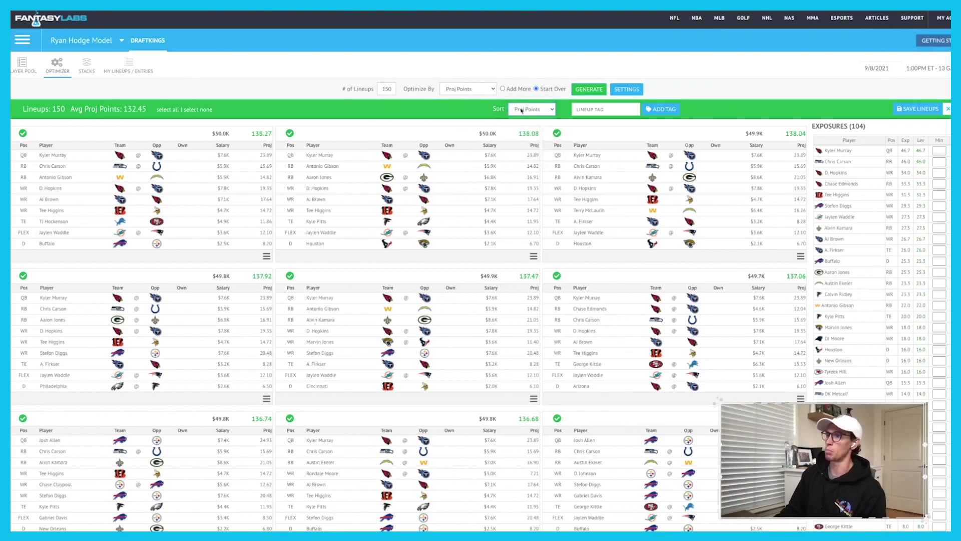
pyautogui.click(468, 90)
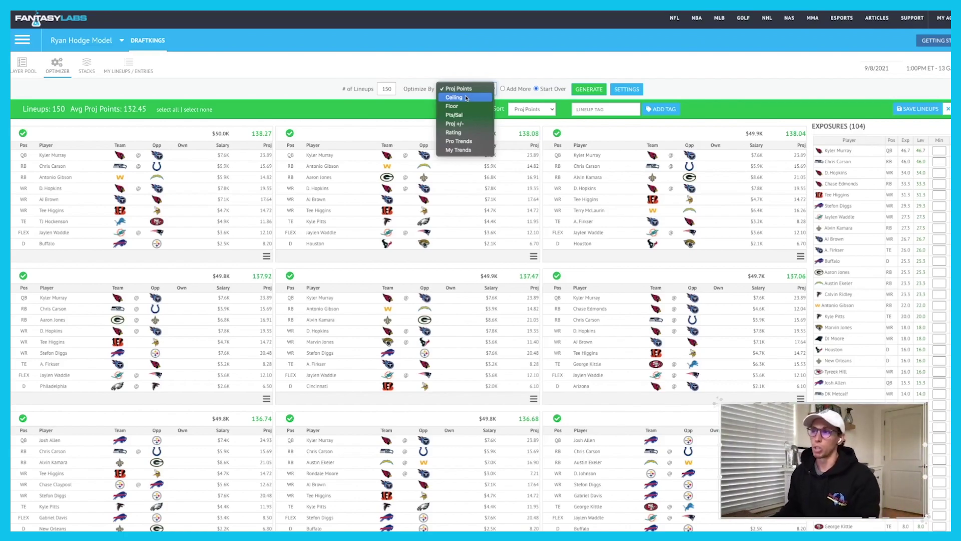
pyautogui.click(388, 90)
pyautogui.doubleClick(388, 89)
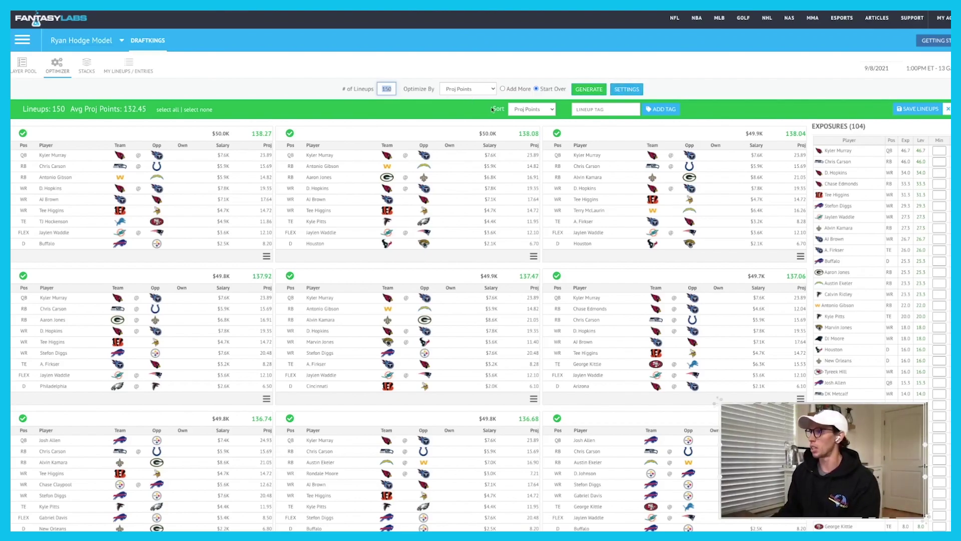
# Save the 150 generated lineups, and view the DraftKings file download options for them
pyautogui.click(924, 109)
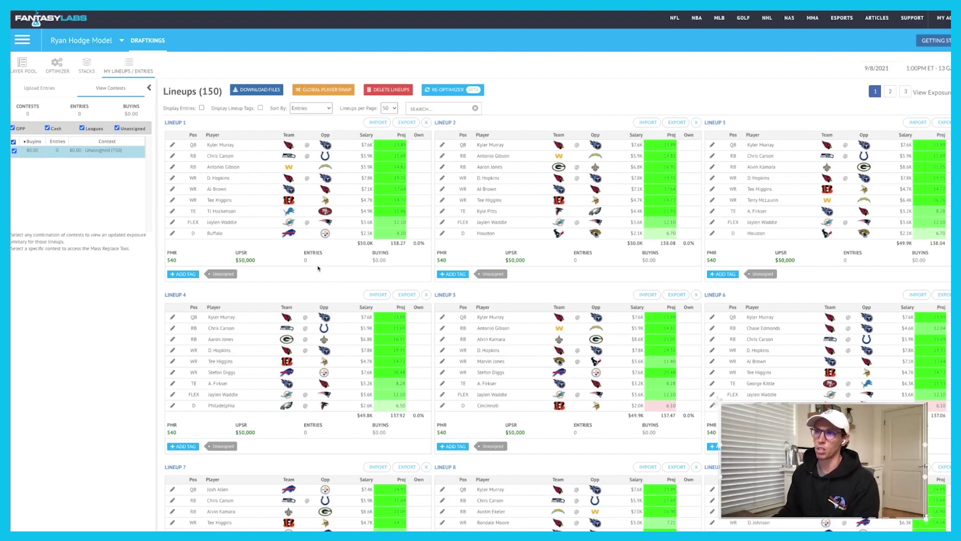
pyautogui.click(253, 89)
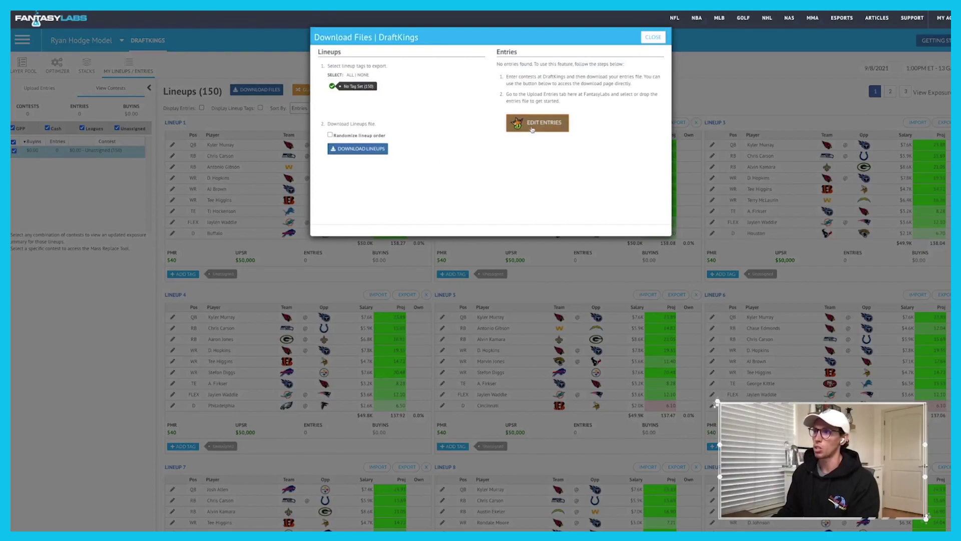
pyautogui.click(656, 37)
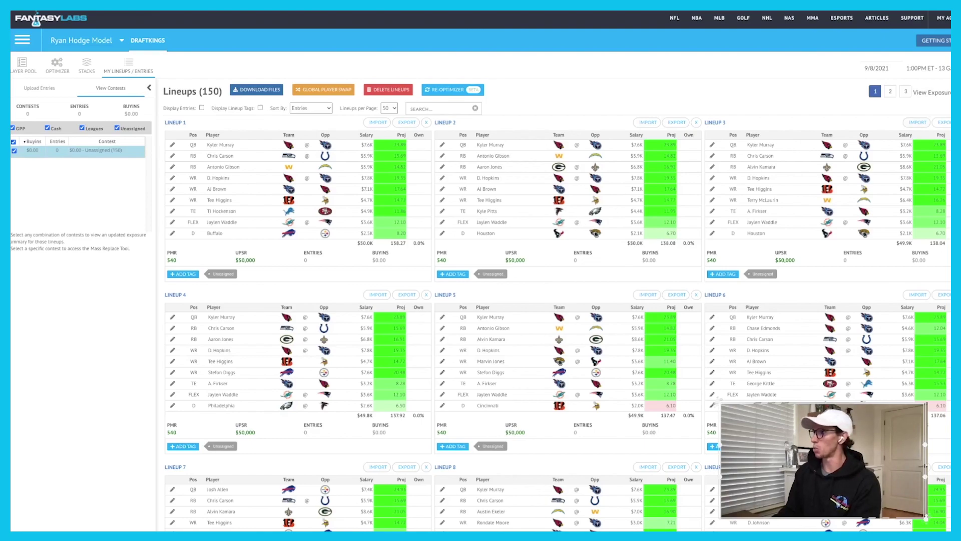
# Review the saved lineups' Exposure Summary by player for QB, WR and RB, and by team
pyautogui.click(932, 92)
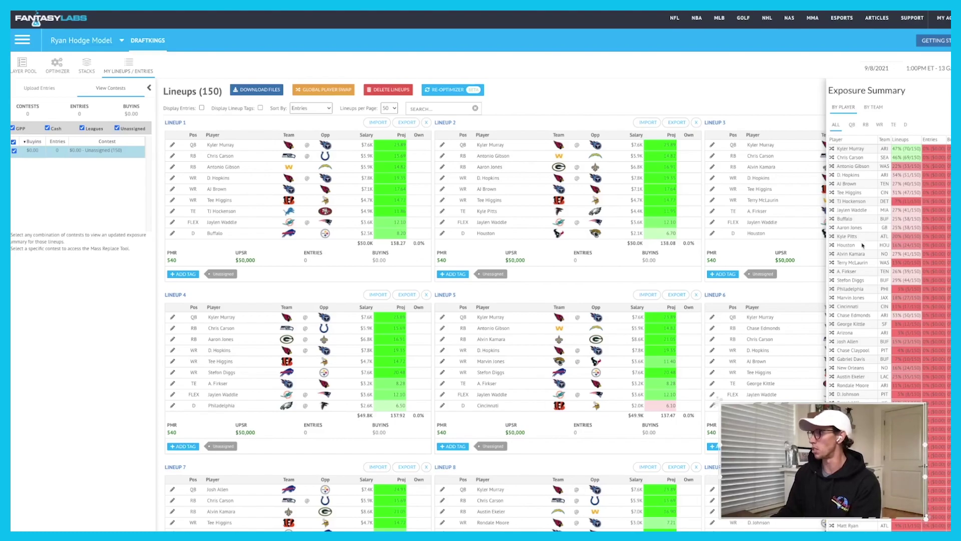
pyautogui.click(853, 125)
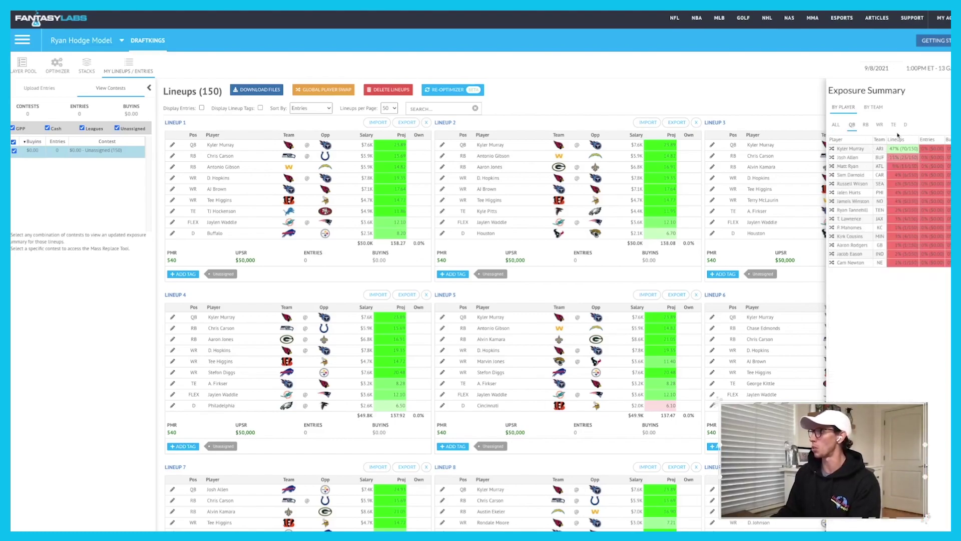
pyautogui.click(879, 125)
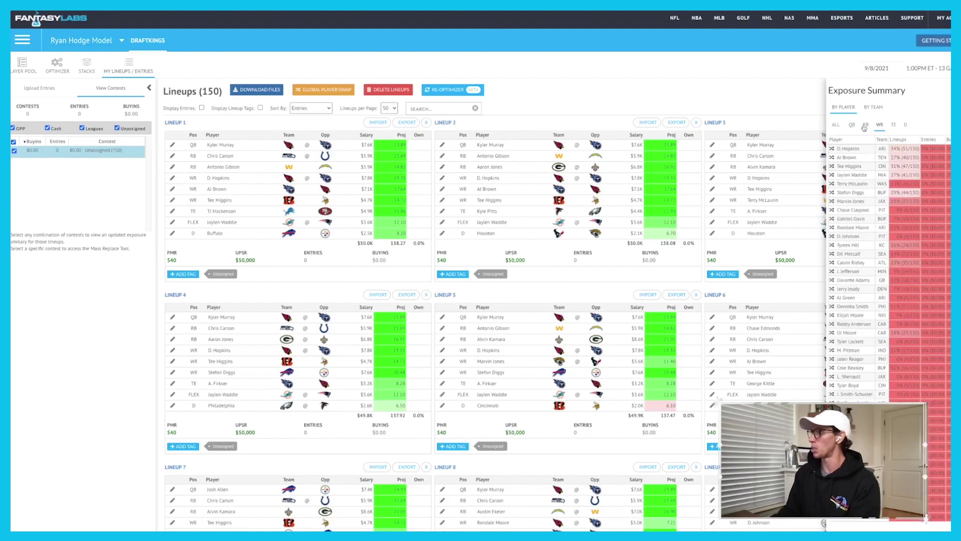
pyautogui.click(865, 127)
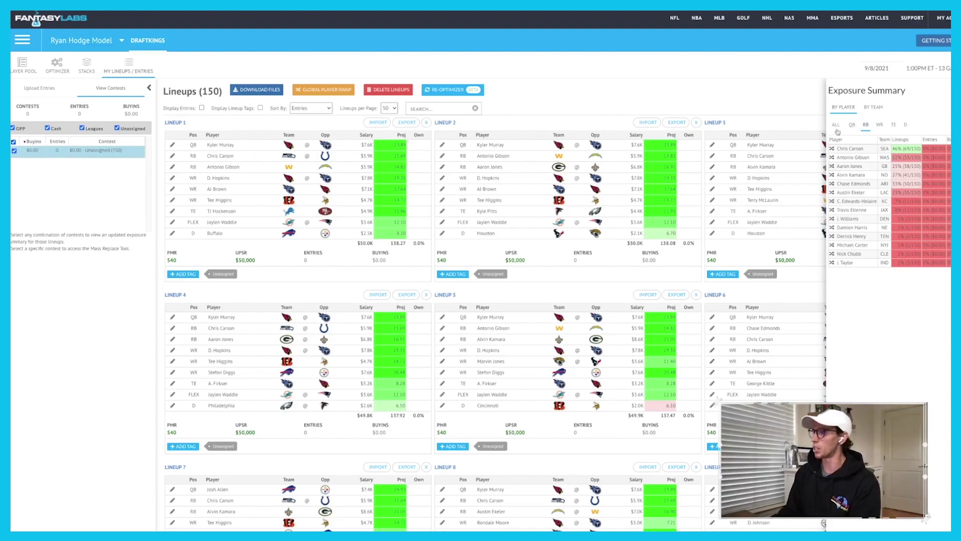
pyautogui.click(876, 109)
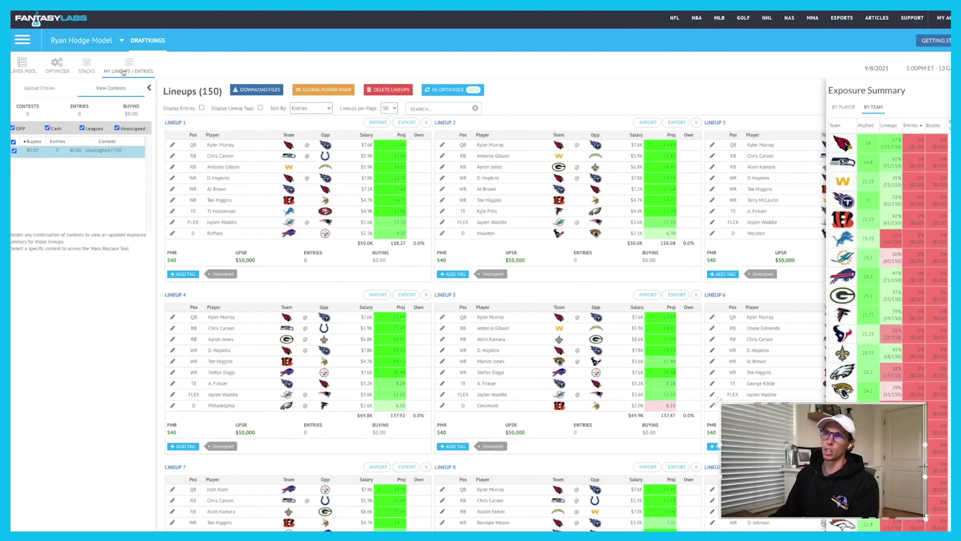
# Re-optimize all 150 saved lineups in the No Tag Set group
pyautogui.scroll(-1, 379, 246)
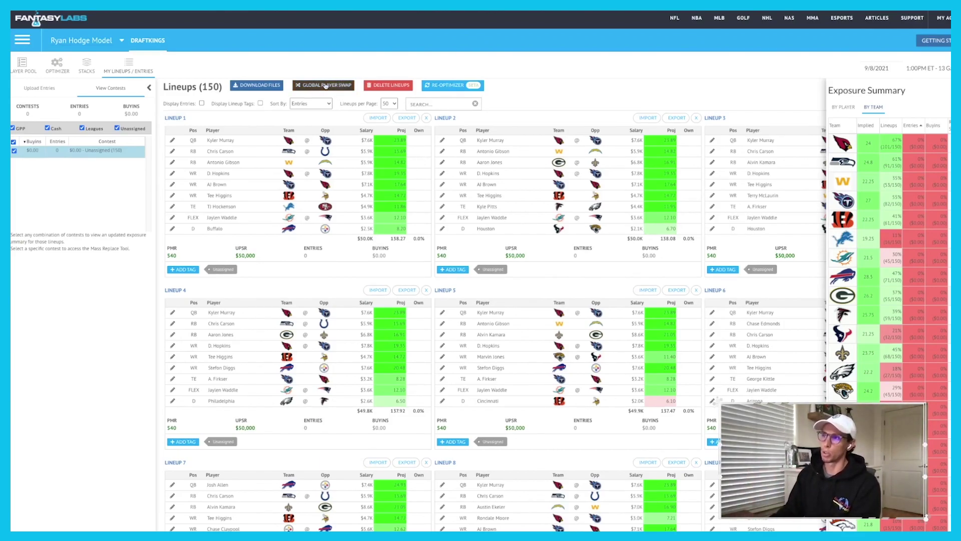
pyautogui.click(455, 87)
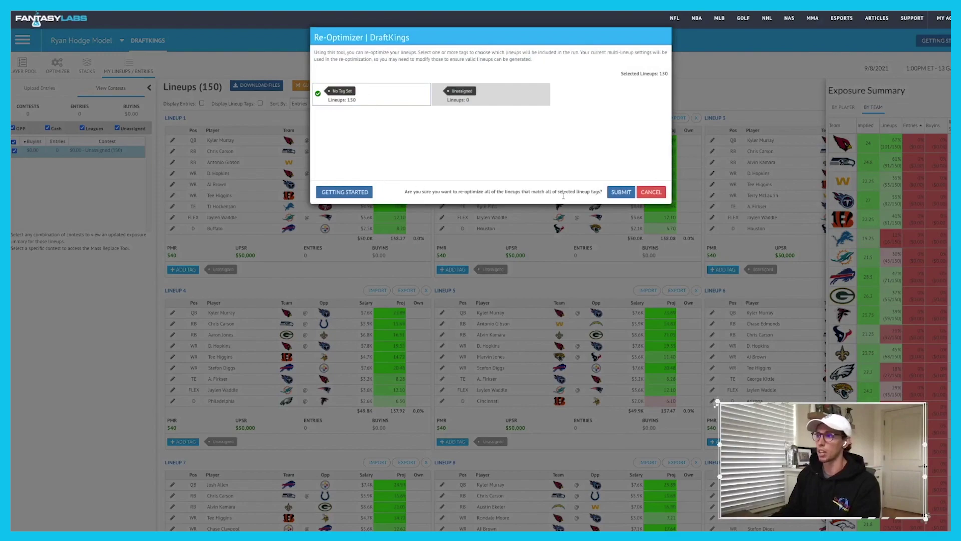
pyautogui.click(621, 192)
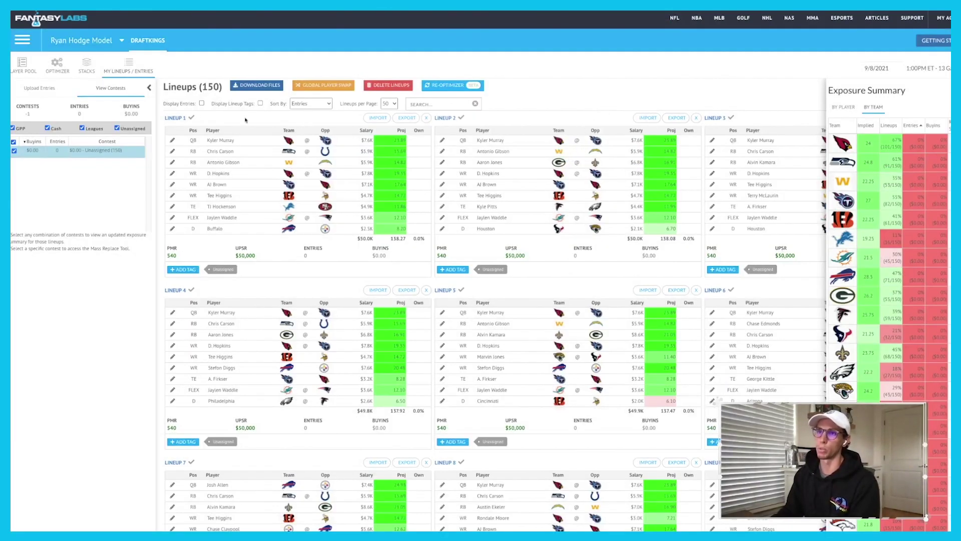
# Review the optimizer's general, team, position, player correlation, player group and custom settings, and close them
pyautogui.click(54, 72)
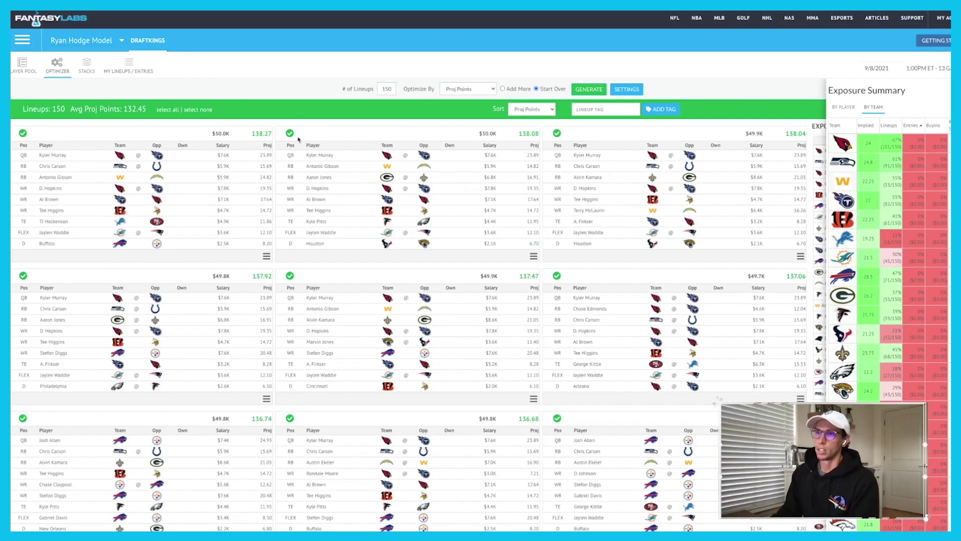
pyautogui.click(627, 90)
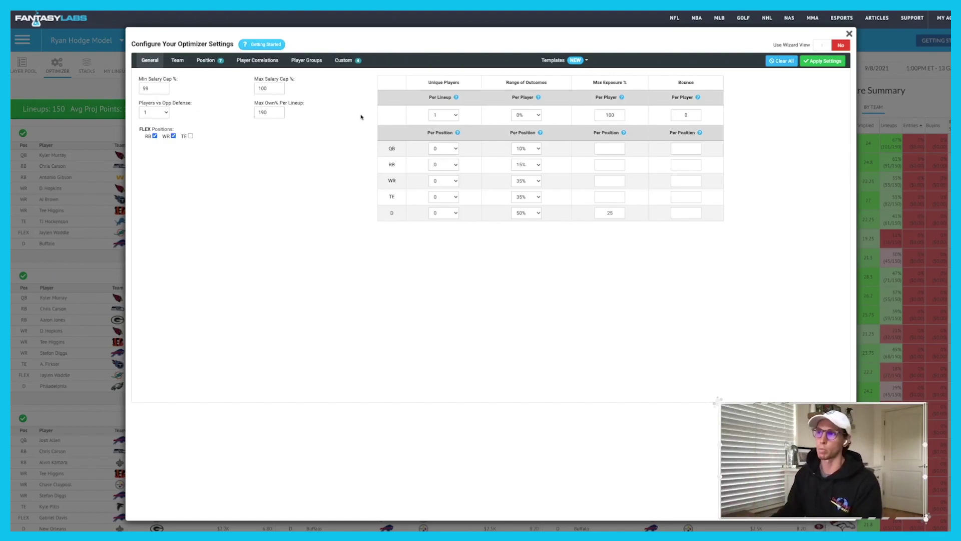
pyautogui.click(177, 60)
pyautogui.click(206, 60)
pyautogui.click(258, 61)
pyautogui.click(307, 60)
pyautogui.click(343, 60)
pyautogui.click(241, 60)
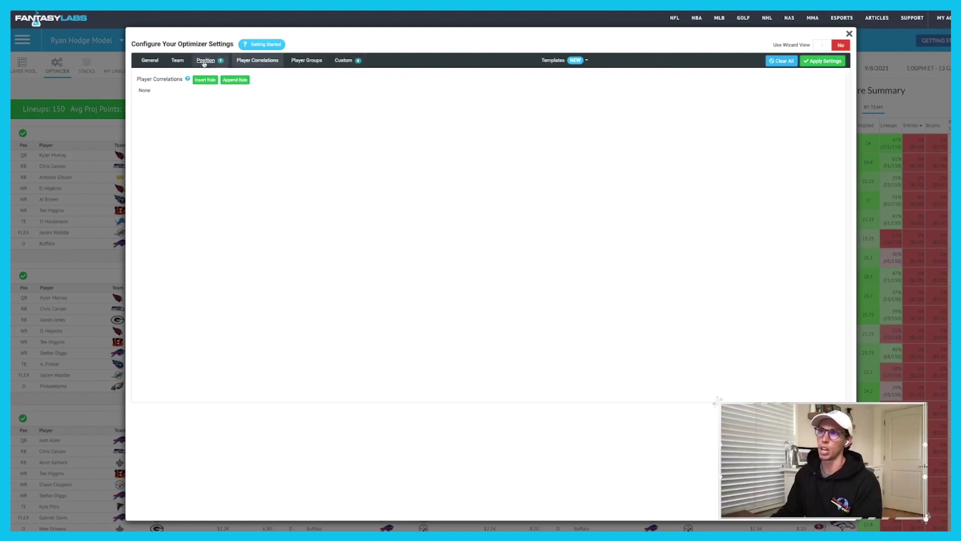
pyautogui.click(204, 64)
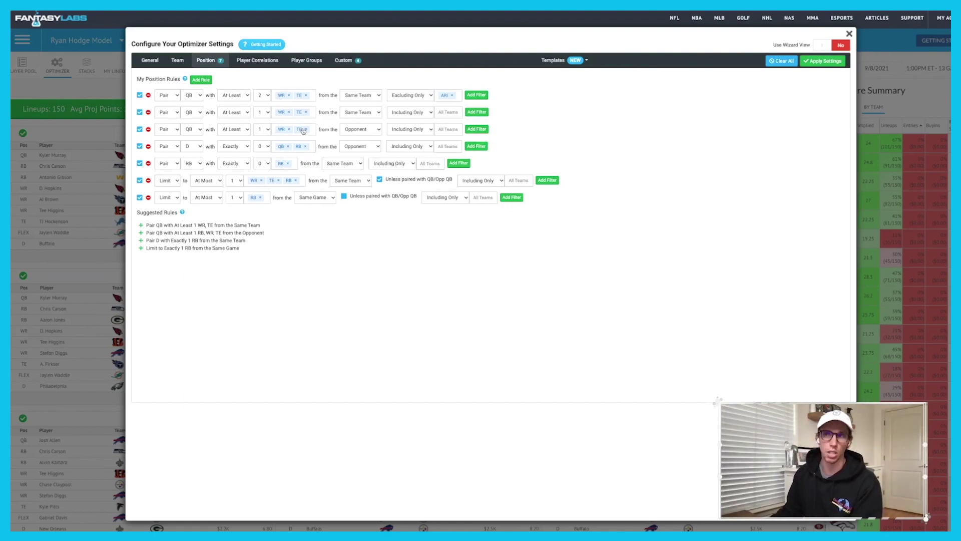
pyautogui.click(847, 34)
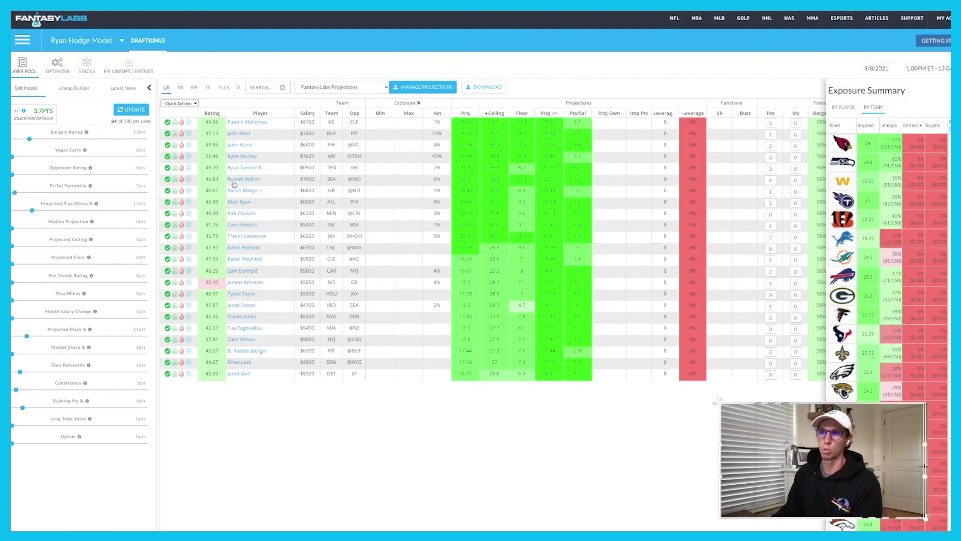
# View the player pool's Lineup Builder, and look back at the optimizer settings it can use
pyautogui.click(70, 87)
pyautogui.click(55, 68)
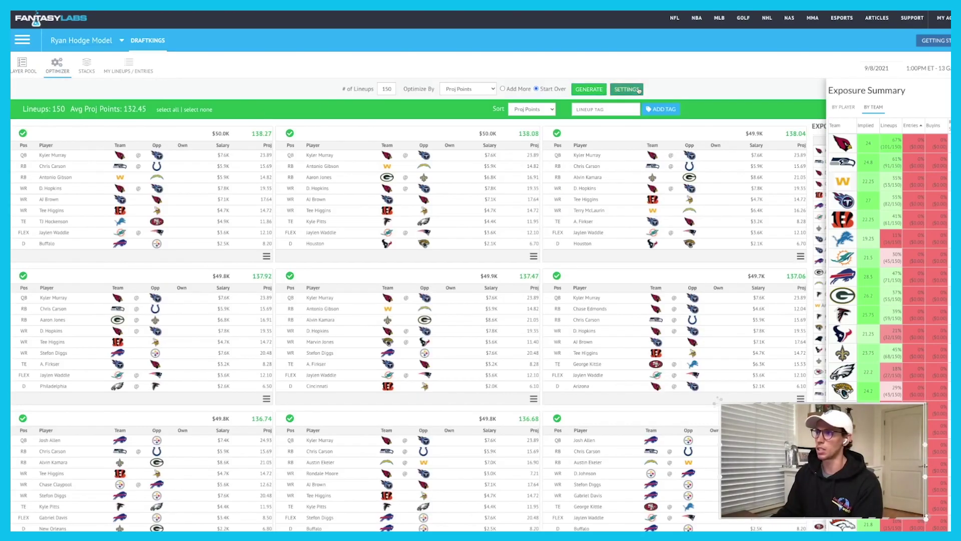
pyautogui.click(627, 89)
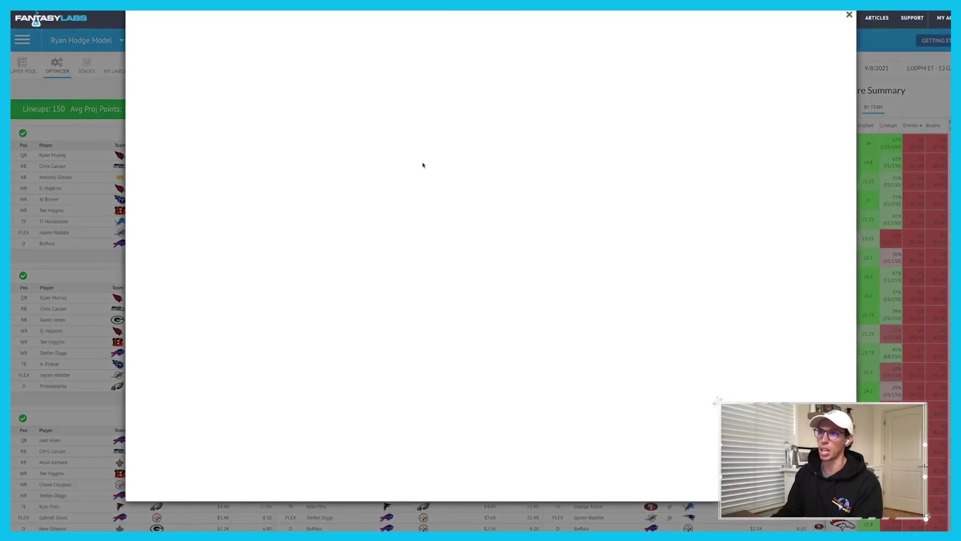
pyautogui.click(257, 60)
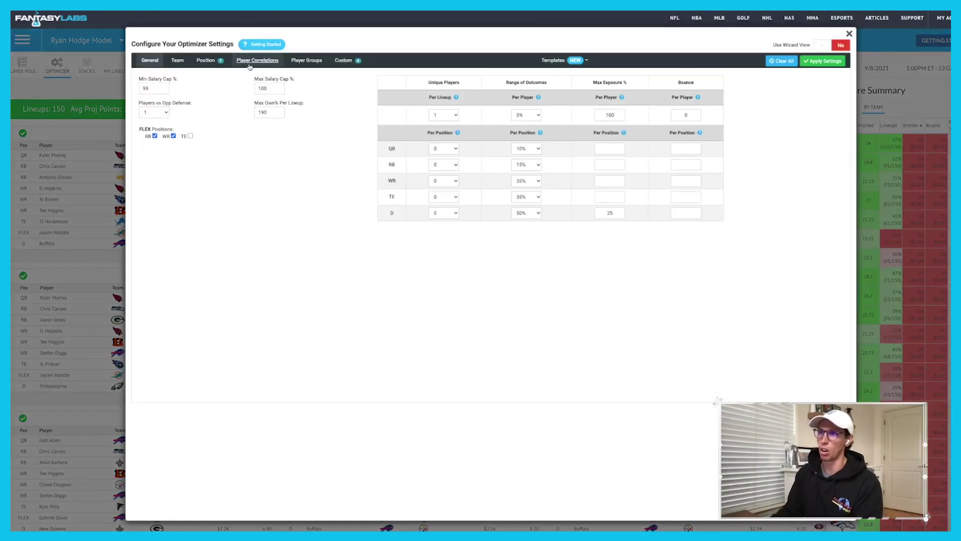
pyautogui.click(90, 73)
# Enable Use My Optimizer Settings in the player pool's Lineup Builder, and hide the Exposure Summary
pyautogui.click(32, 69)
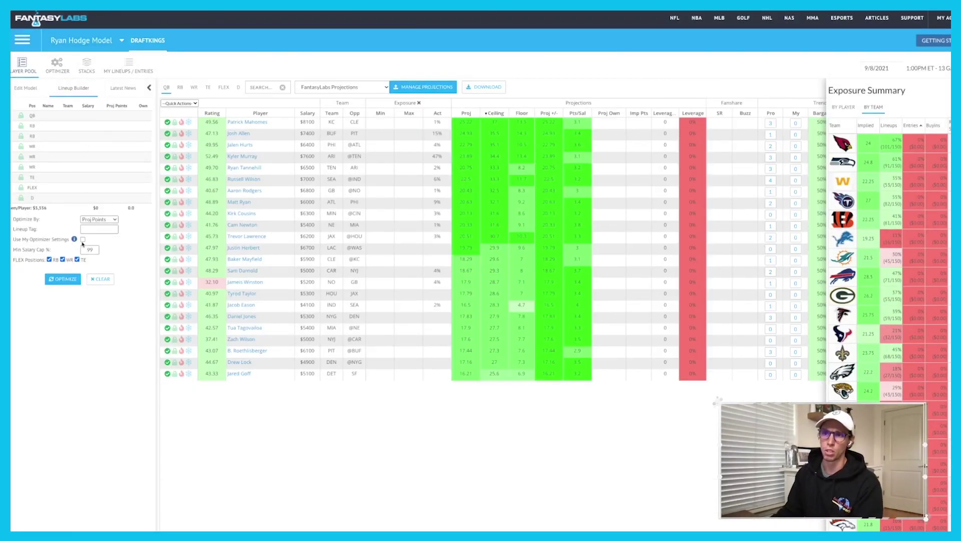
pyautogui.moveTo(17, 240); pyautogui.dragTo(82, 239)
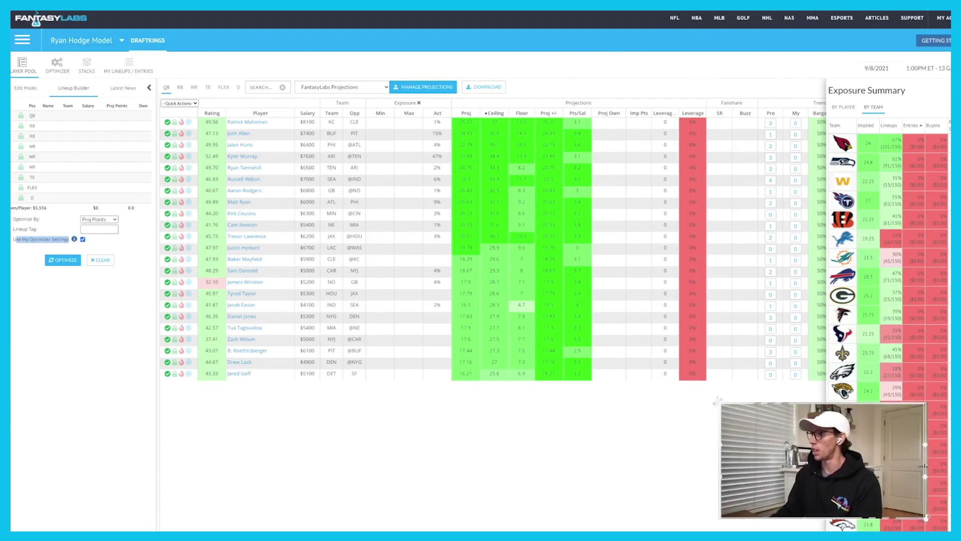
pyautogui.click(945, 99)
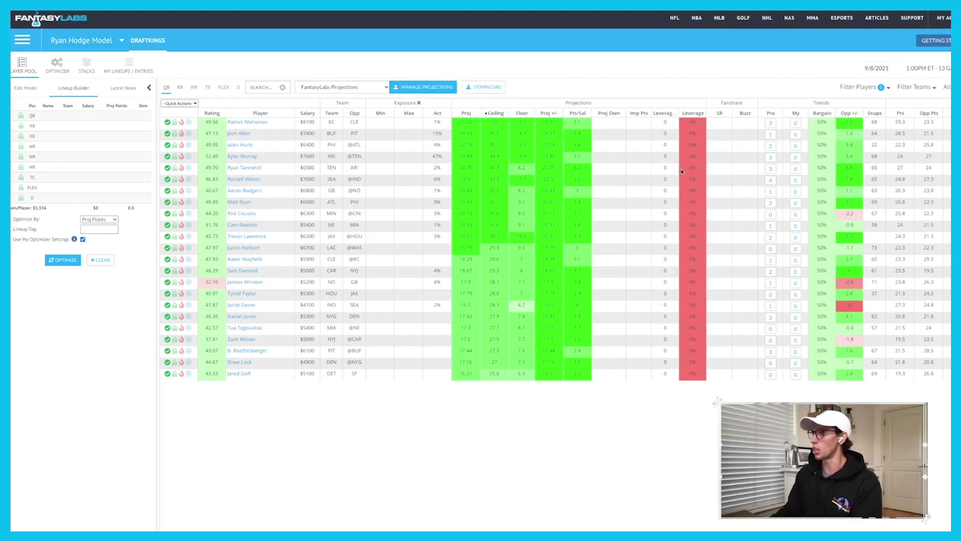
# Look across the quarterback projection columns, and lock Jalen Hurts into the Lineup Builder's QB slot
pyautogui.hscroll(3, 762, 207)
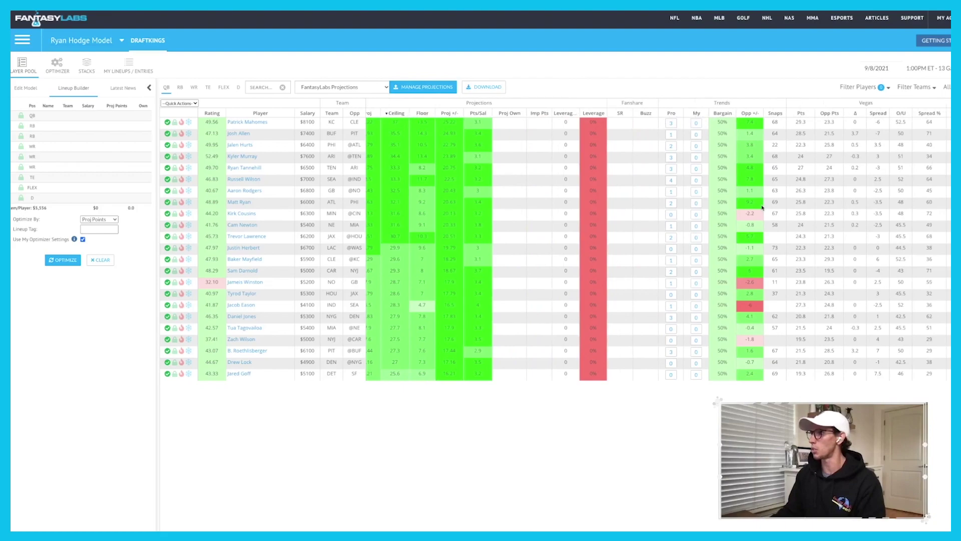
pyautogui.hscroll(-3, 762, 207)
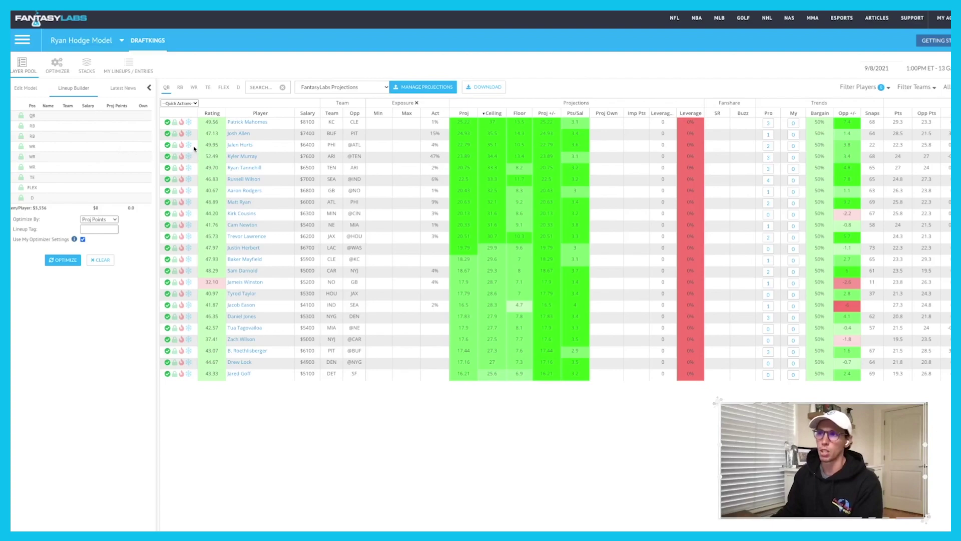
pyautogui.click(175, 145)
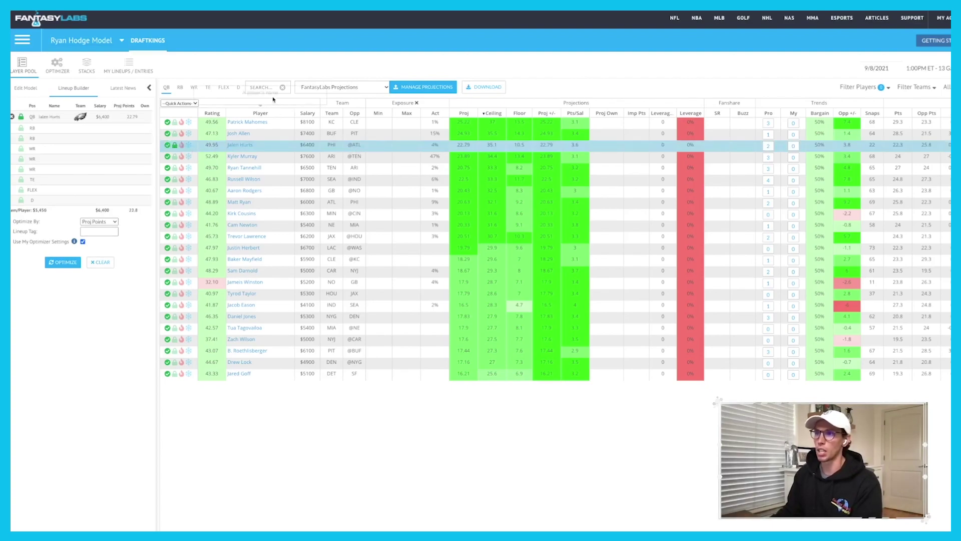
# Search the wide receivers for "calvin", lock Calvin Ridley into the Lineup Builder, and optimize the remaining slots by projected points
pyautogui.click(261, 87)
pyautogui.click(196, 90)
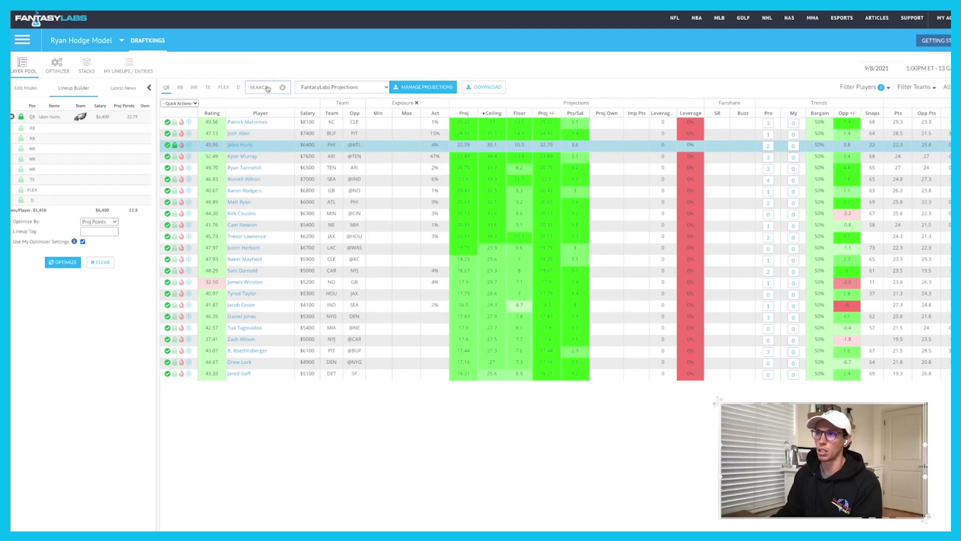
pyautogui.click(249, 87)
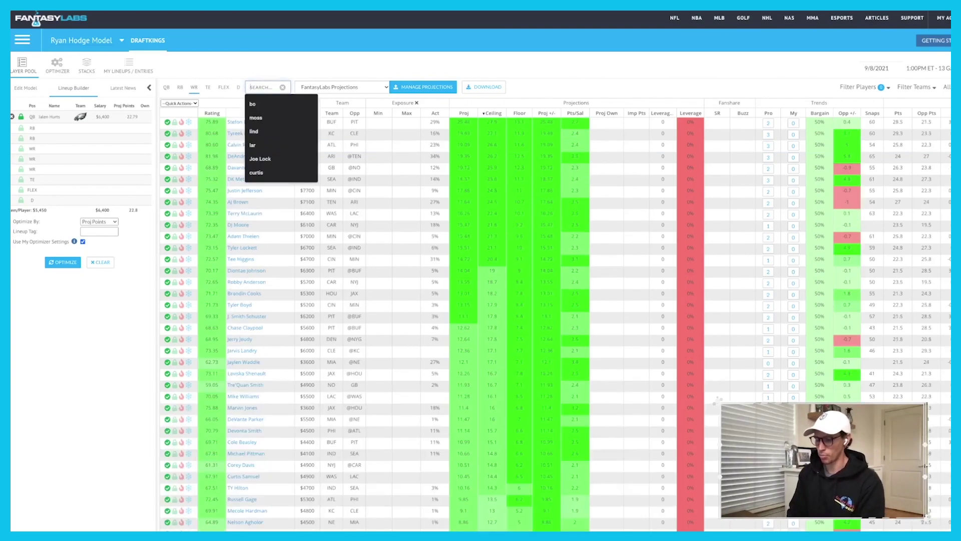
pyautogui.write('calvin')
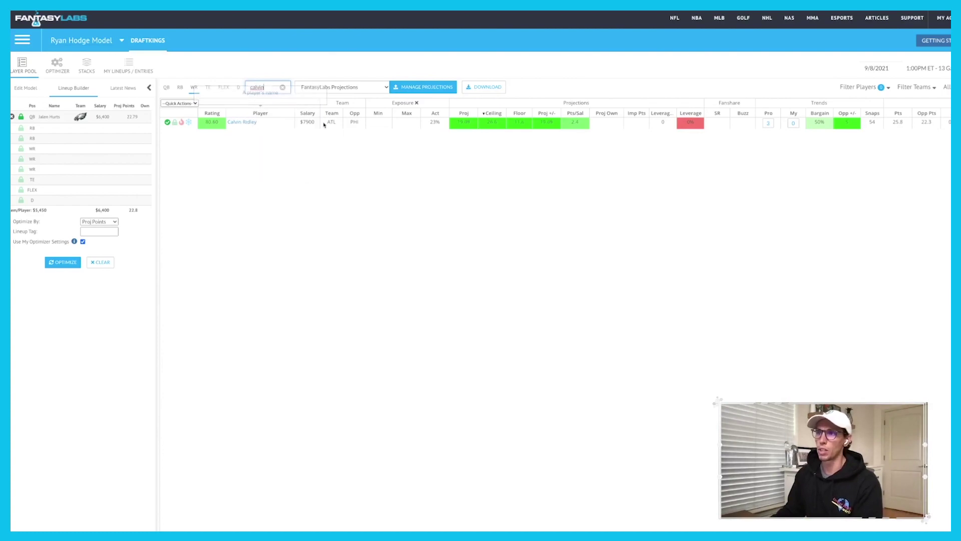
pyautogui.click(176, 124)
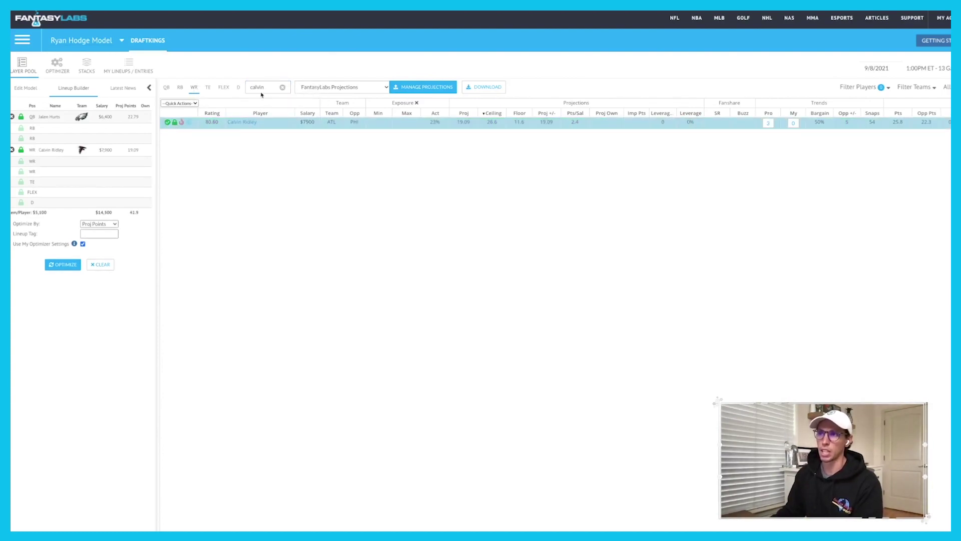
pyautogui.click(282, 88)
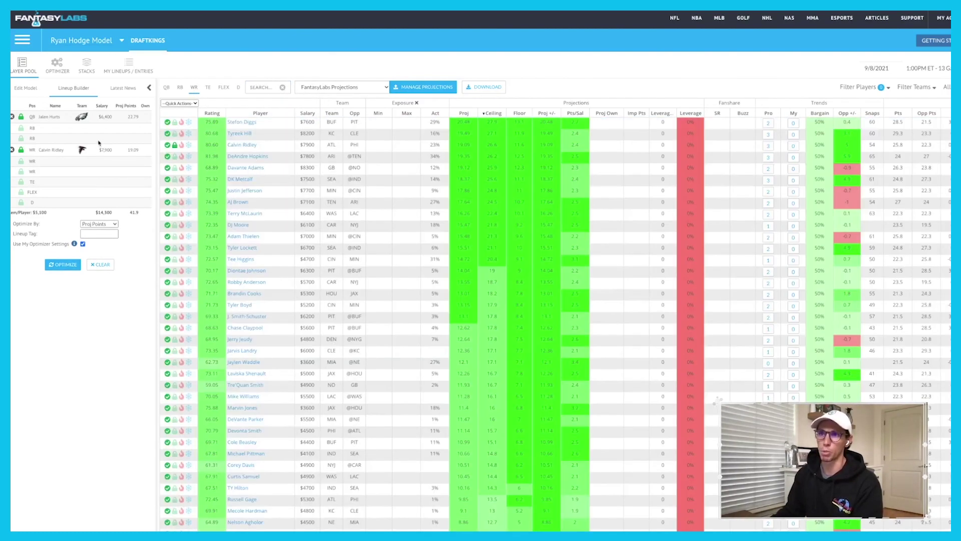
pyautogui.click(64, 264)
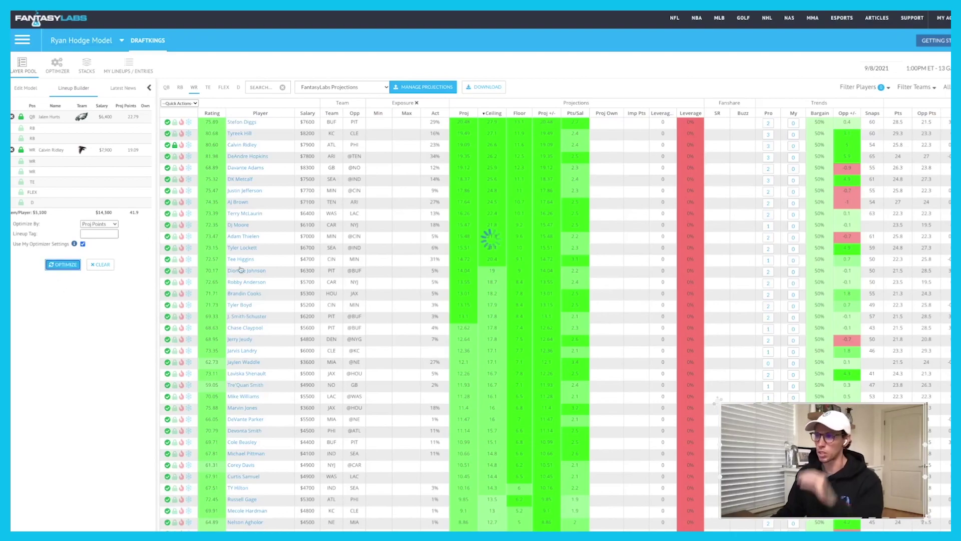